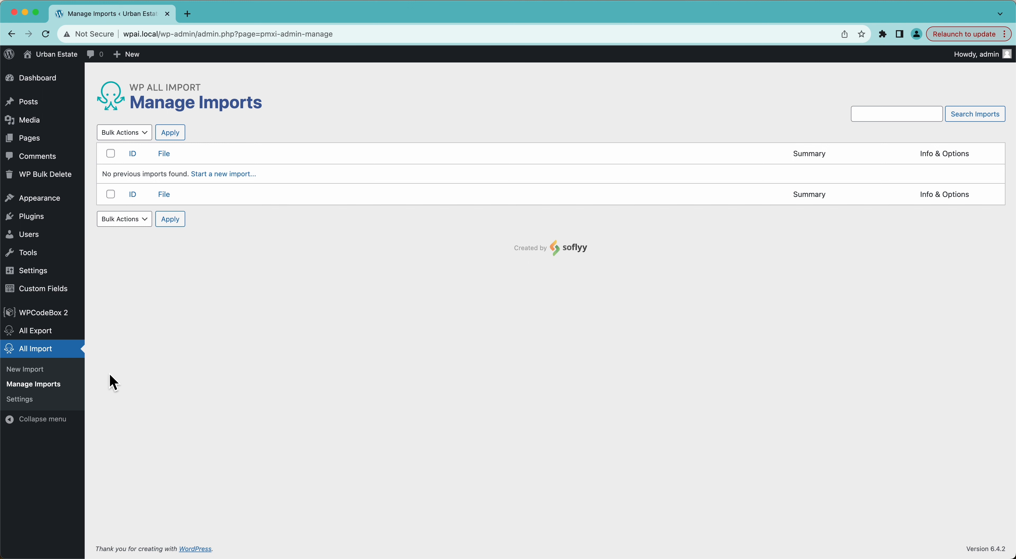
Start a new import and look through the URL, FTP/SFTP and existing-file source options.
left_click(25, 371)
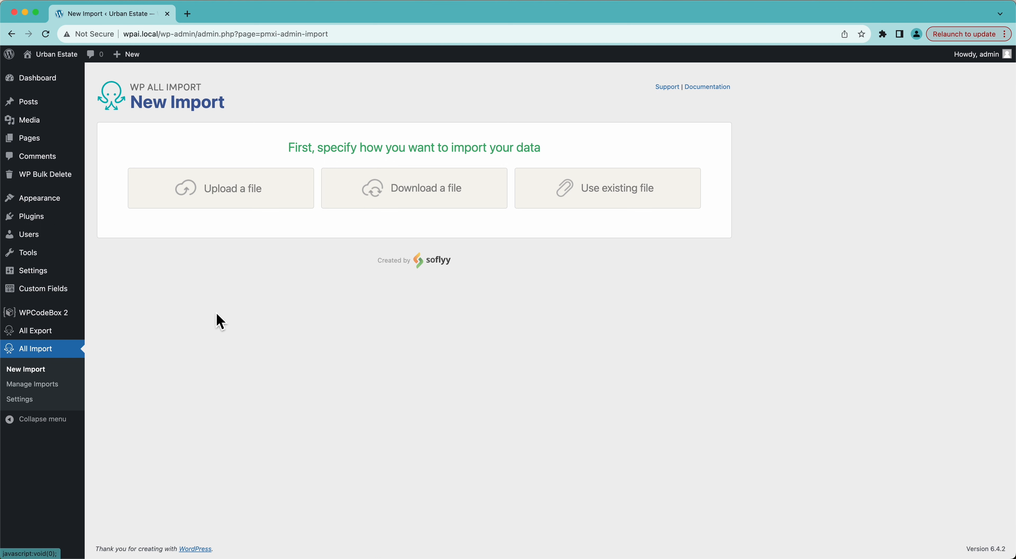
left_click(385, 208)
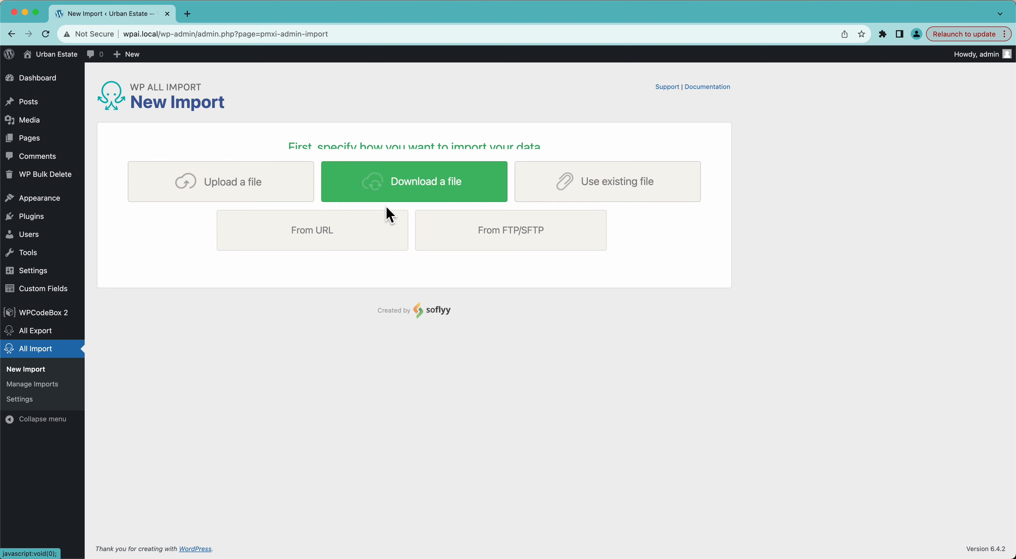
left_click(327, 216)
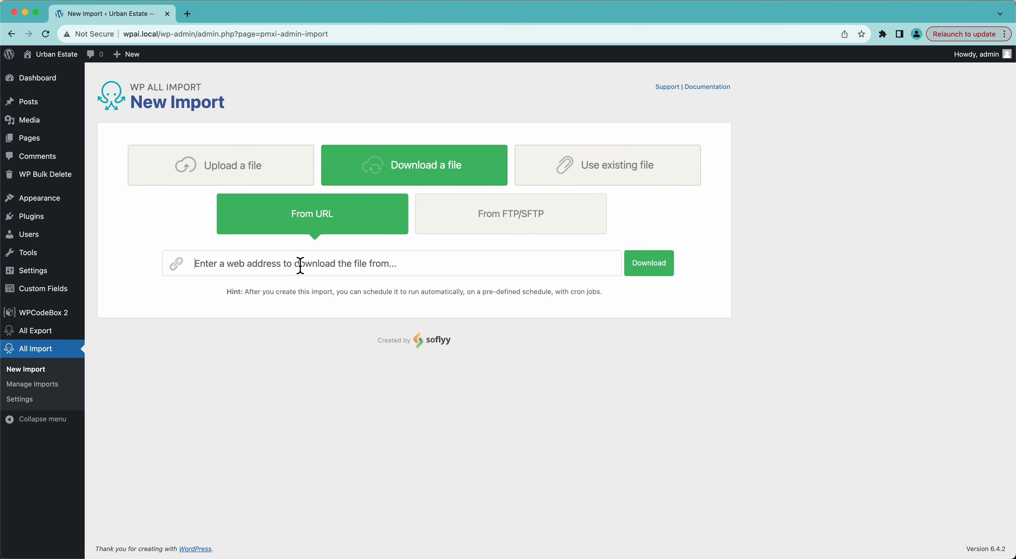
left_click(461, 231)
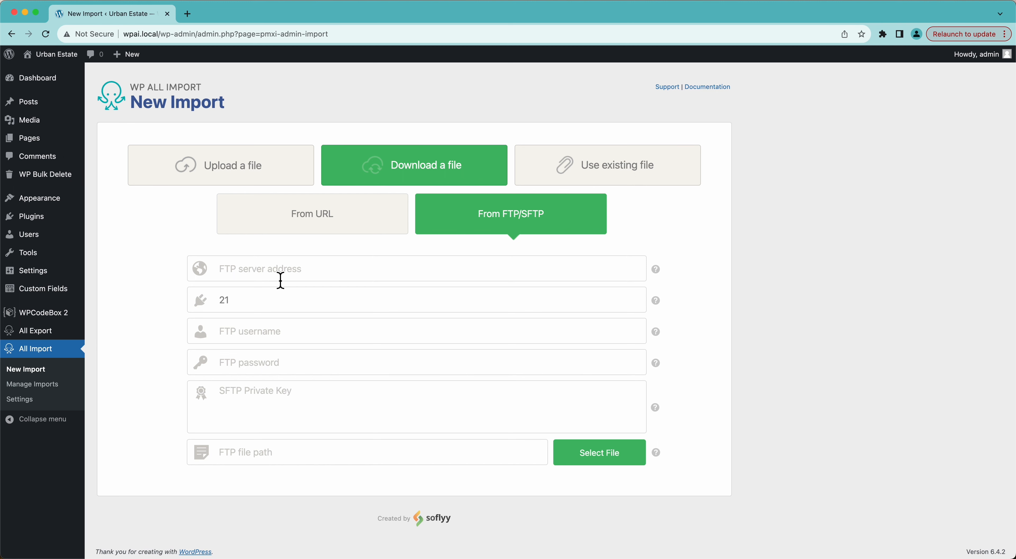
left_click(600, 170)
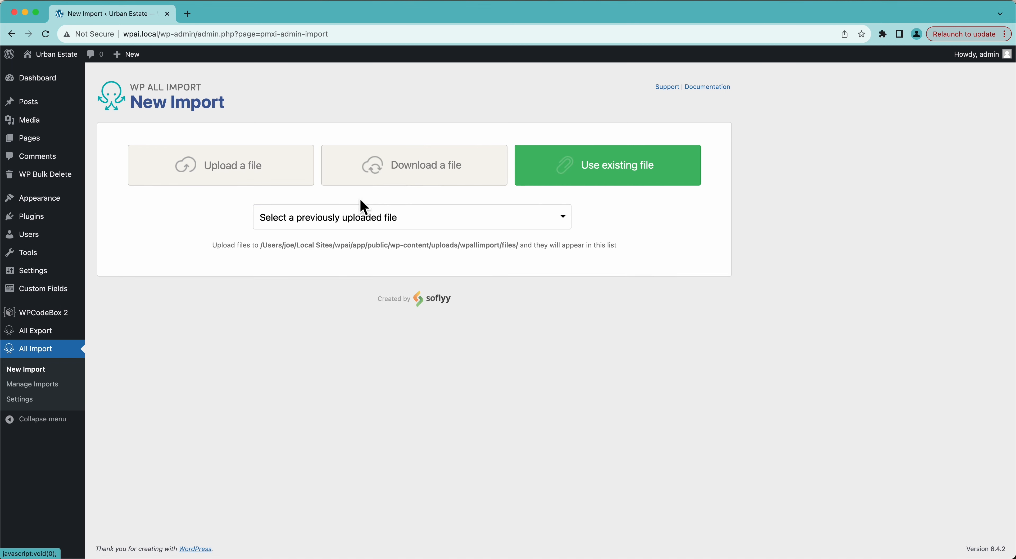
left_click(520, 219)
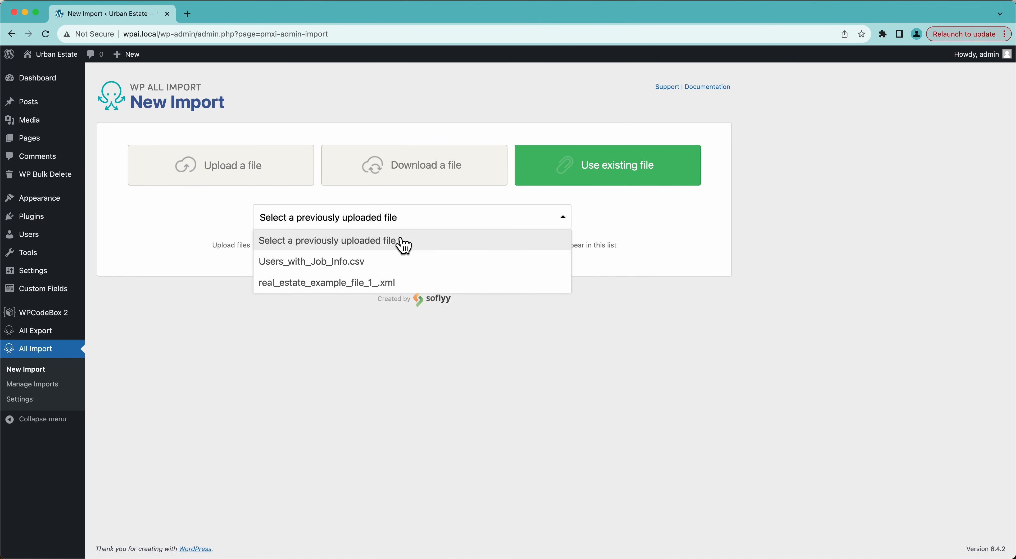
left_click(312, 196)
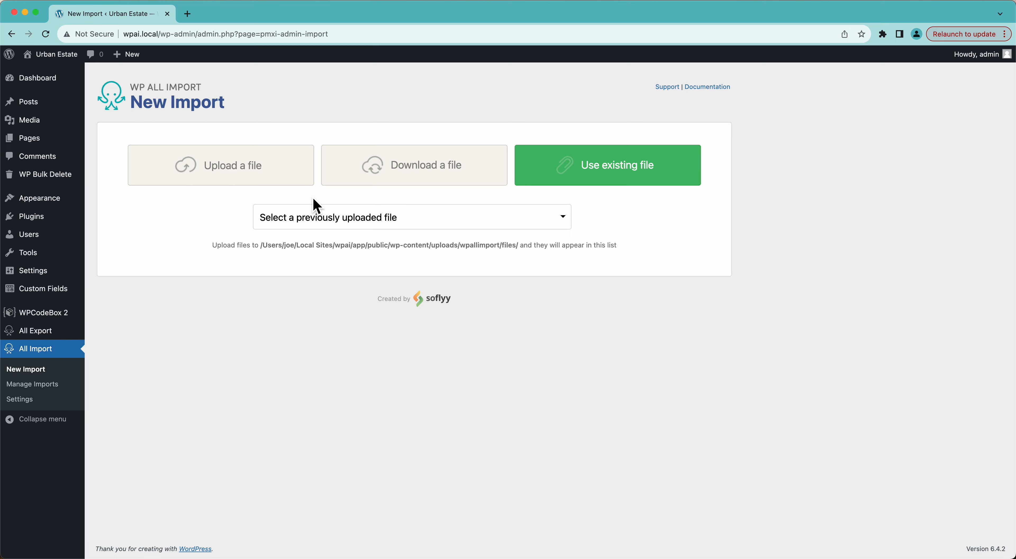
Choose to upload a file and select Users with Job Info.csv from the Downloads folder.
left_click(188, 167)
left_click(189, 167)
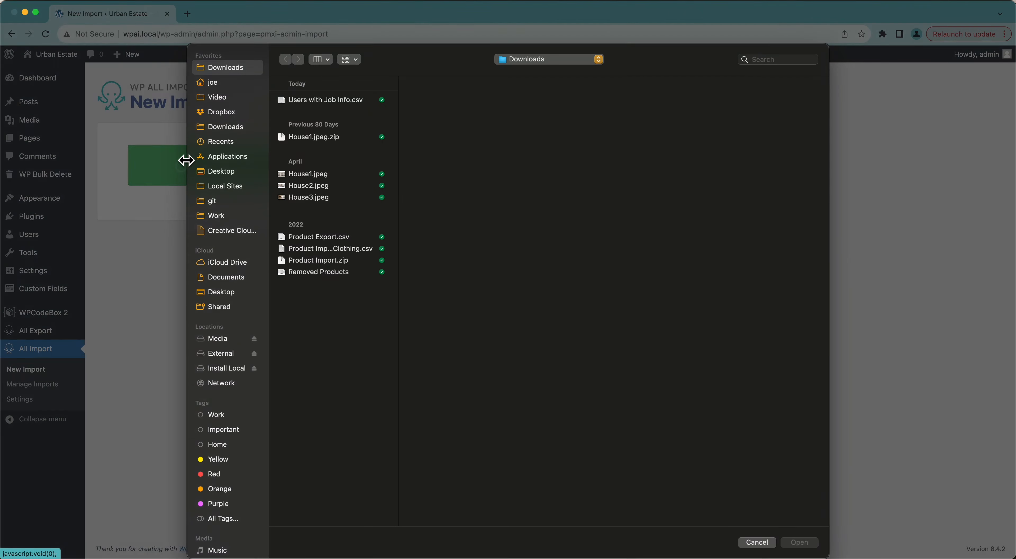
left_click(296, 103)
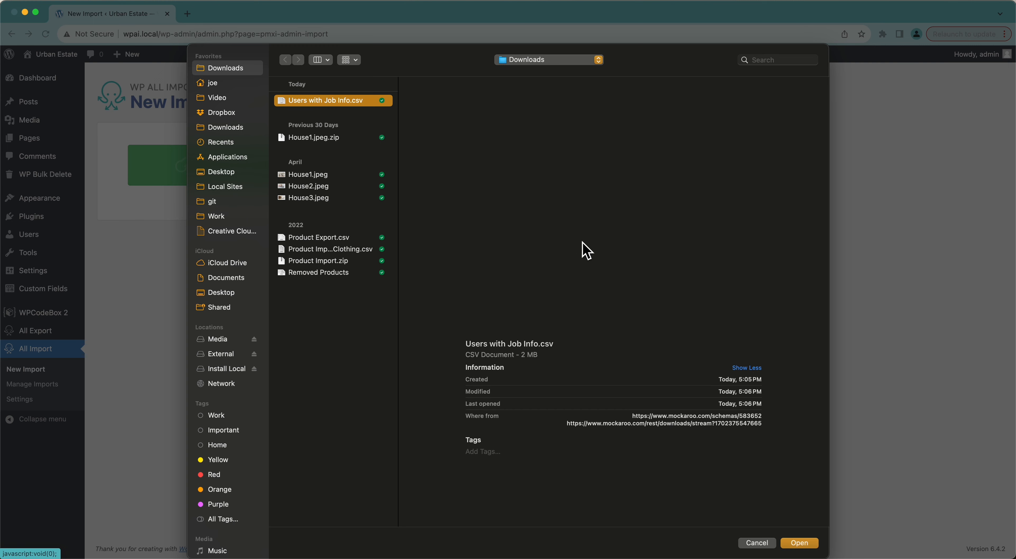
Preview the data columns of Users with Job Info.csv and upload the file.
left_click(799, 543)
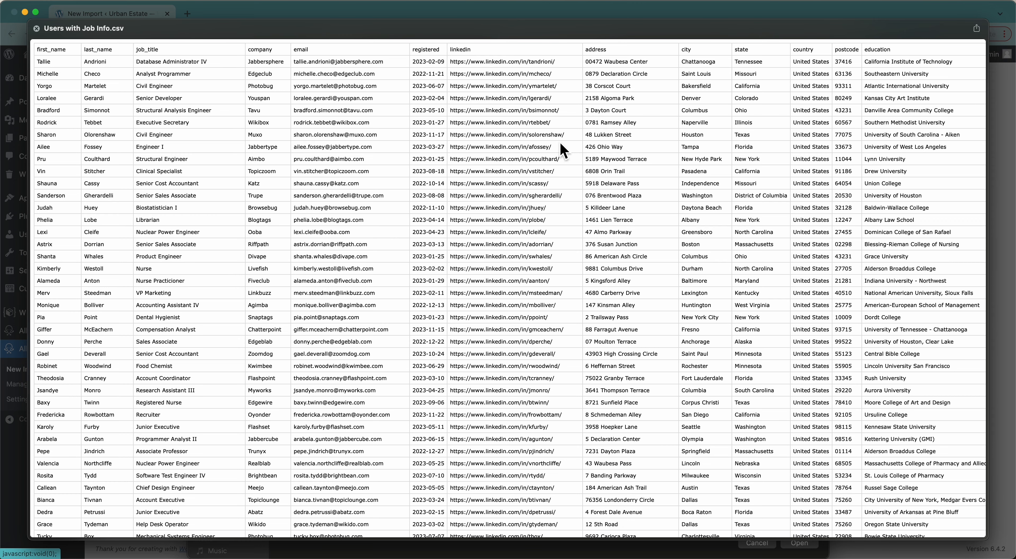
scroll(571, 210, "right", 5)
scroll(572, 210, "right", 3)
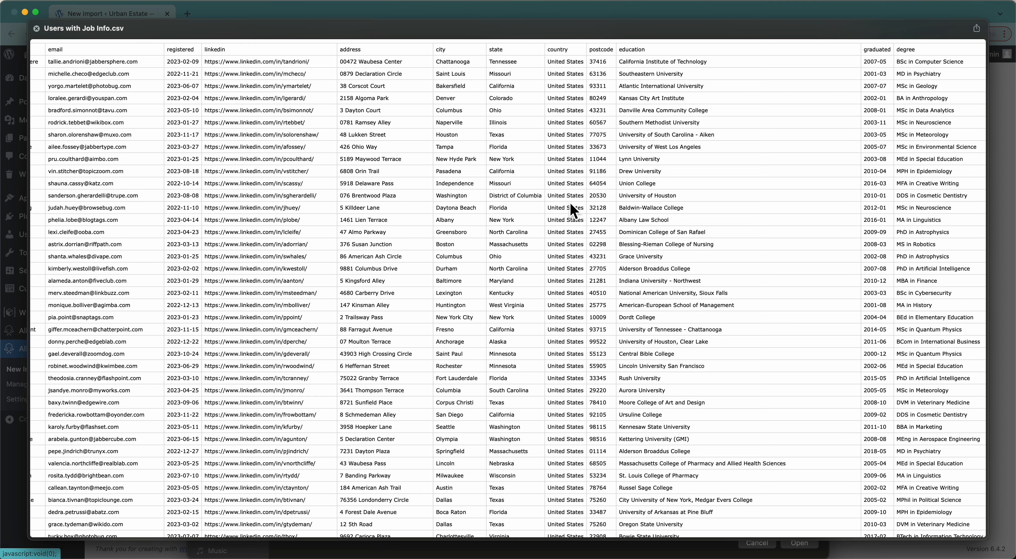
scroll(571, 203, "left", 3)
scroll(571, 204, "right", 3)
left_click(36, 29)
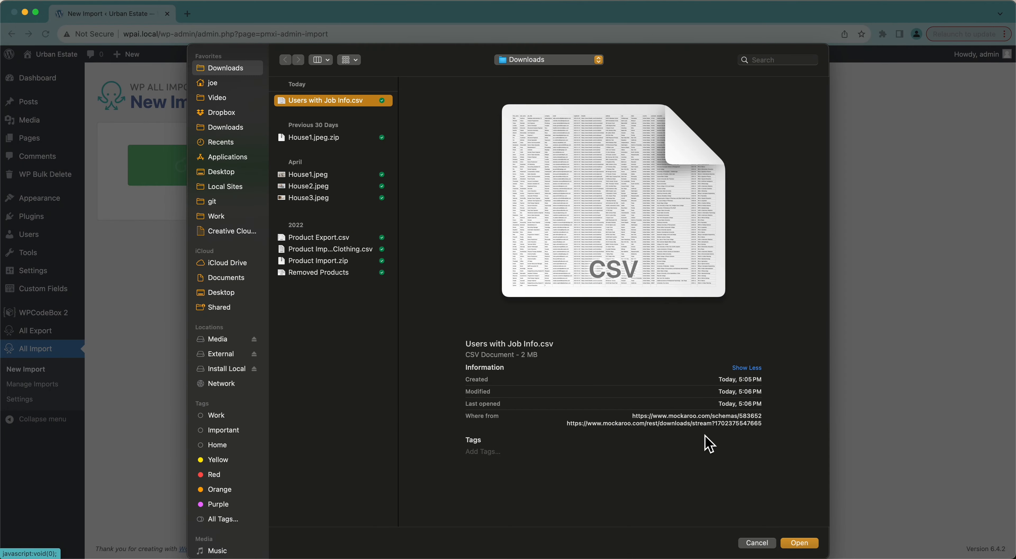
left_click(804, 547)
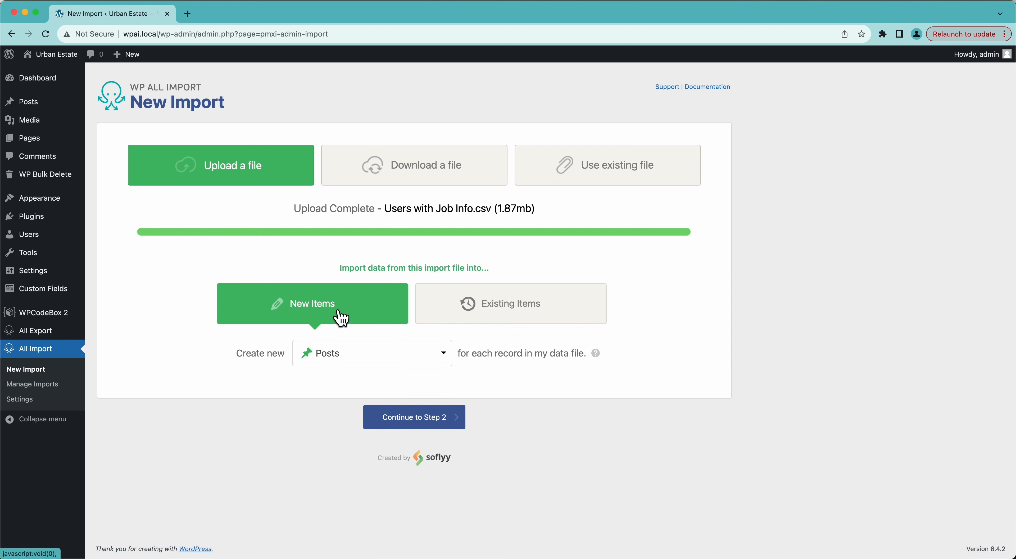
Set the import to update existing items, with Users as the item type.
left_click(521, 313)
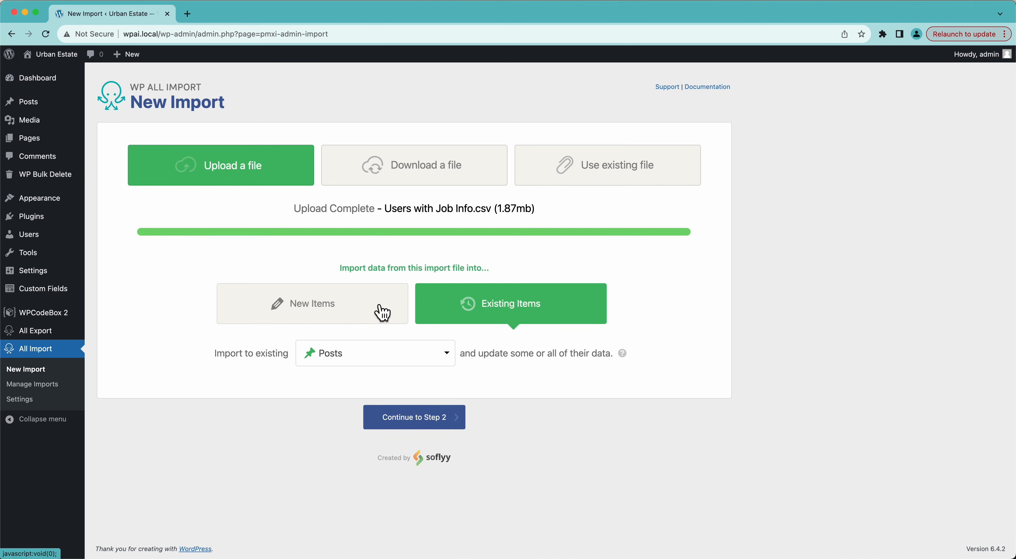
left_click(355, 358)
left_click(346, 467)
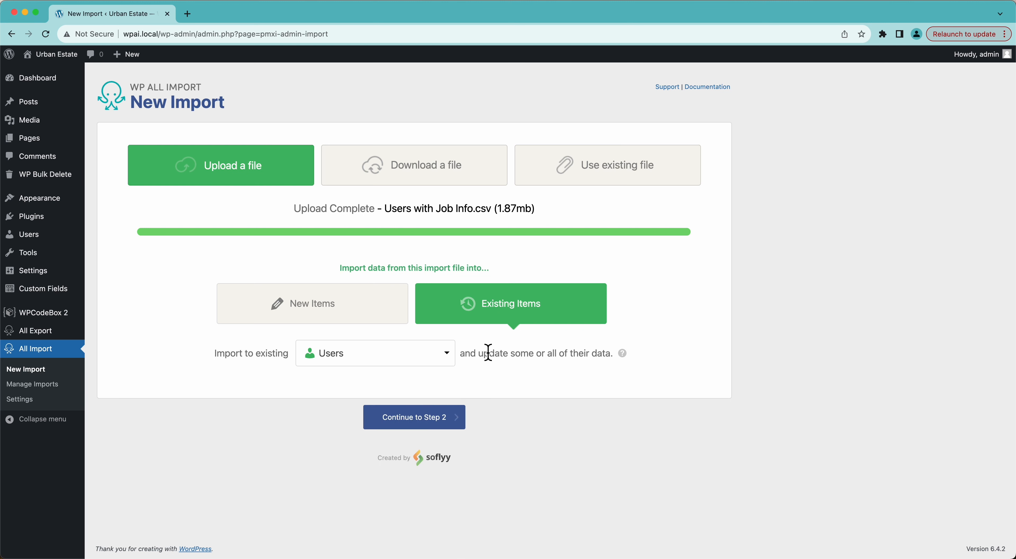
mouse_move(622, 357)
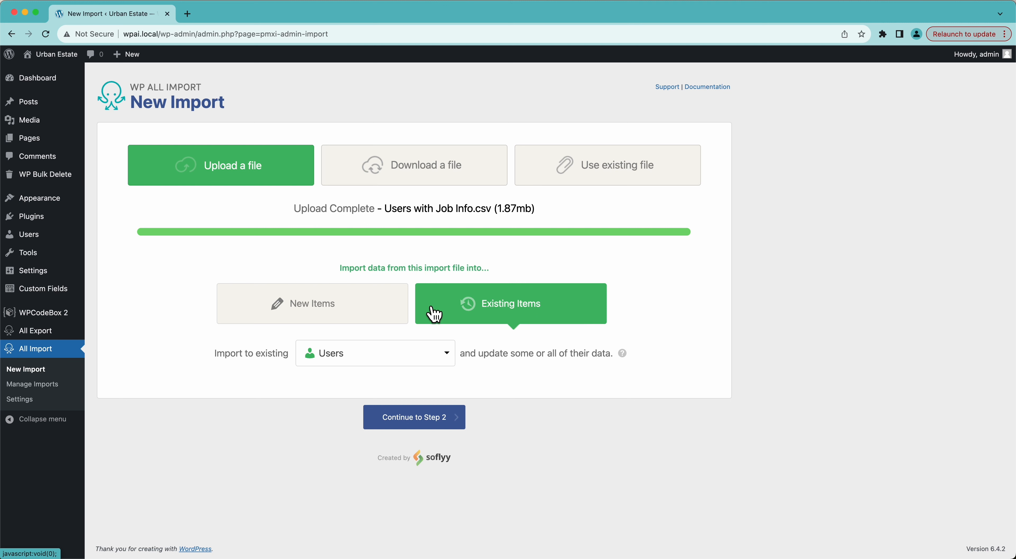
Switch the import to create new items for Users and continue to Step 2.
left_click(352, 312)
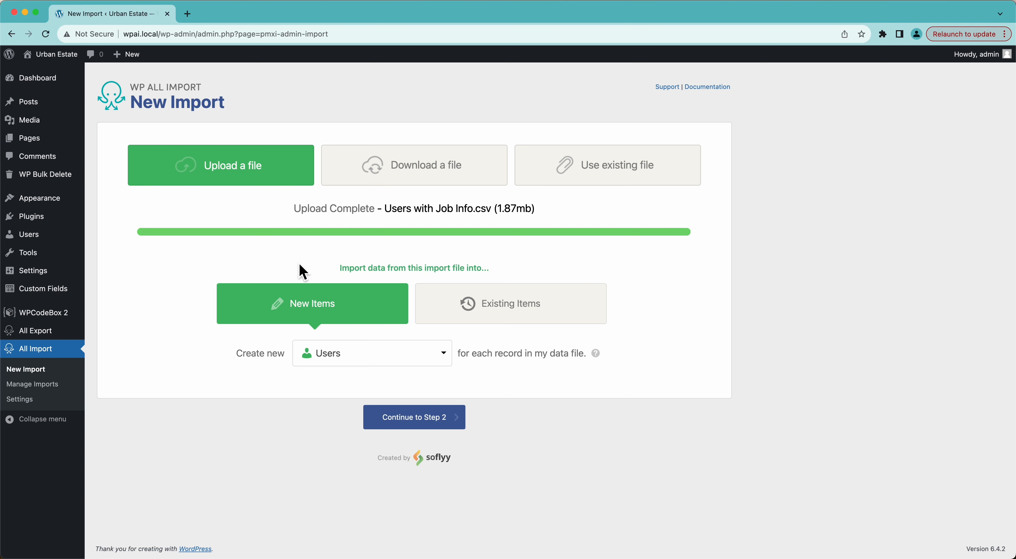
left_click(527, 311)
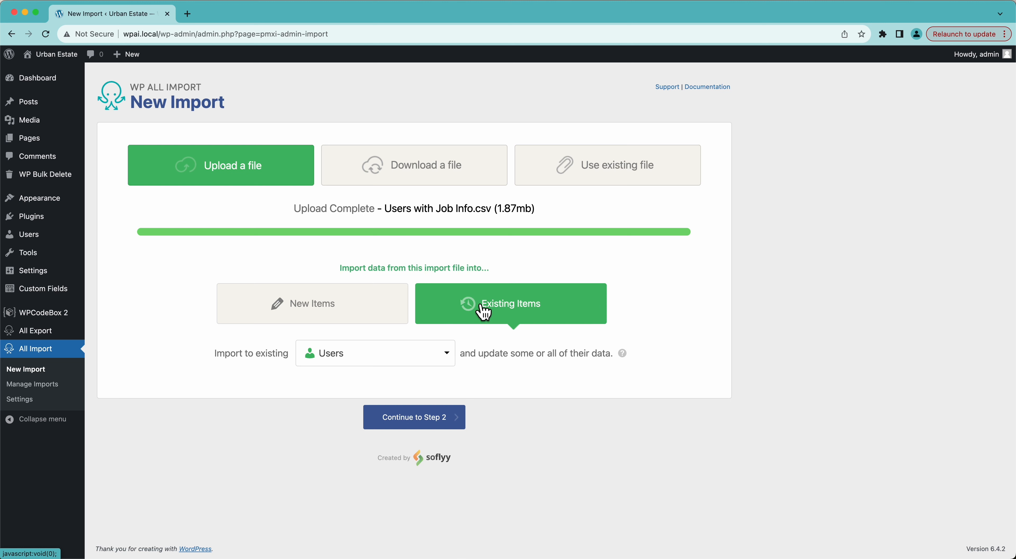
left_click(344, 314)
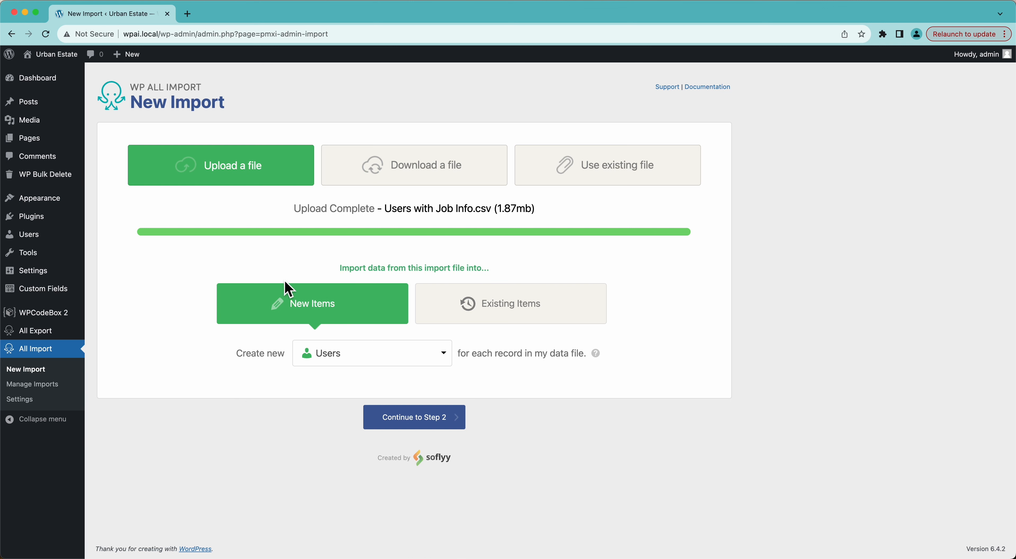
left_click(401, 434)
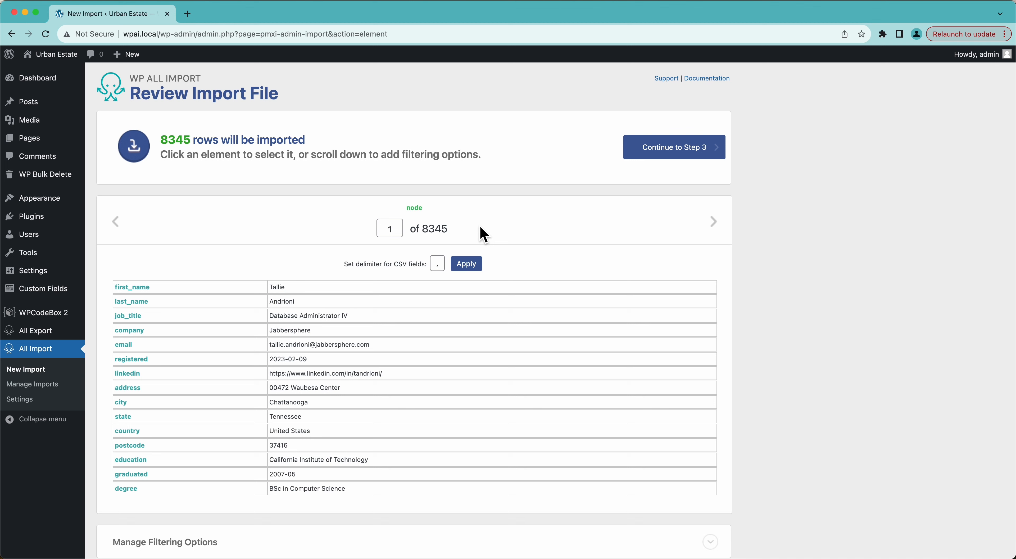
Browse the import file's records from the first to the fourth and return to the first.
left_click(714, 225)
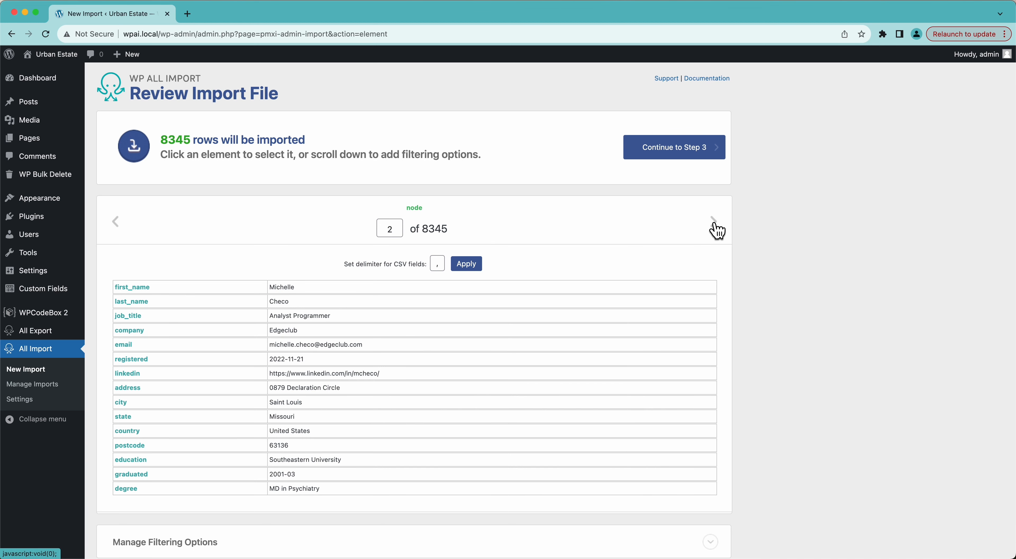
left_click(714, 226)
left_click(714, 226)
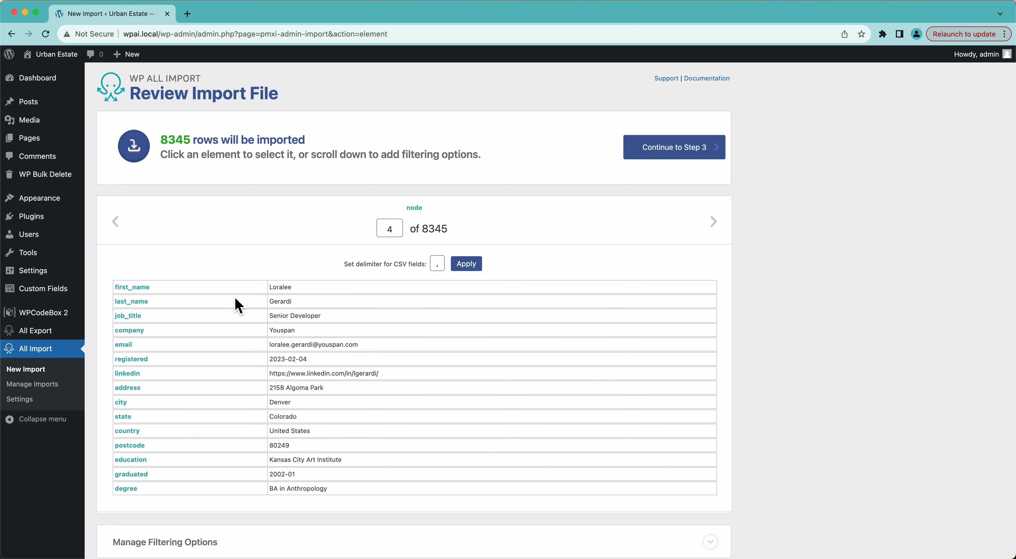
left_click(116, 221)
left_click(115, 222)
left_click(115, 222)
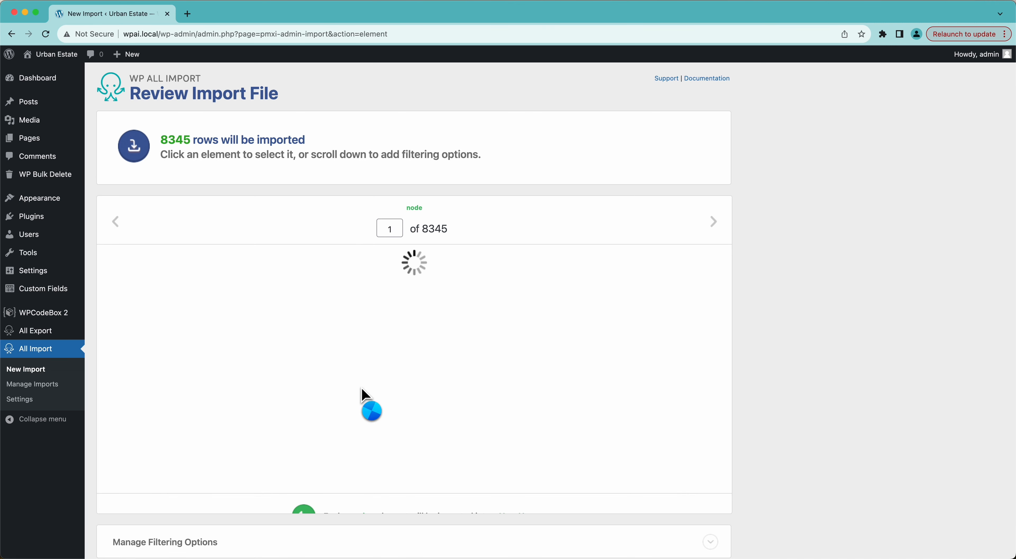
Expand the filtering options and review the first record's fields that can be filtered on.
scroll(366, 396, "down", 2)
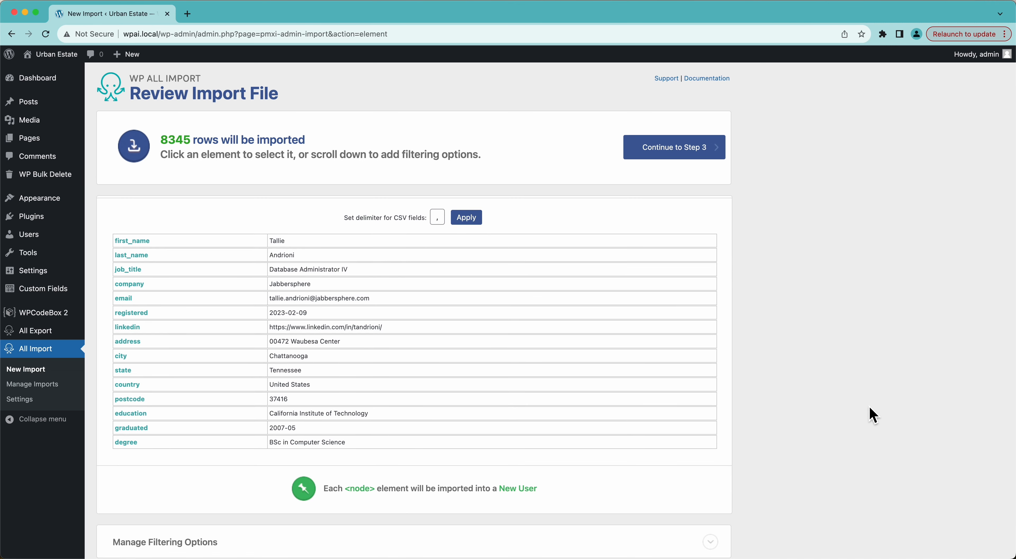
scroll(871, 416, "down", 3)
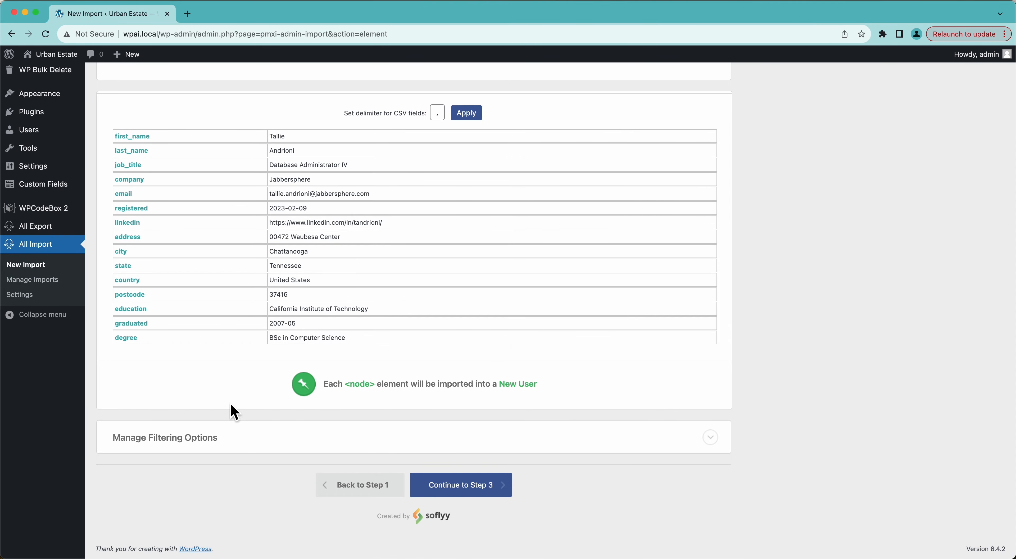
left_click(159, 442)
scroll(158, 445, "down", 2)
scroll(159, 445, "up", 5)
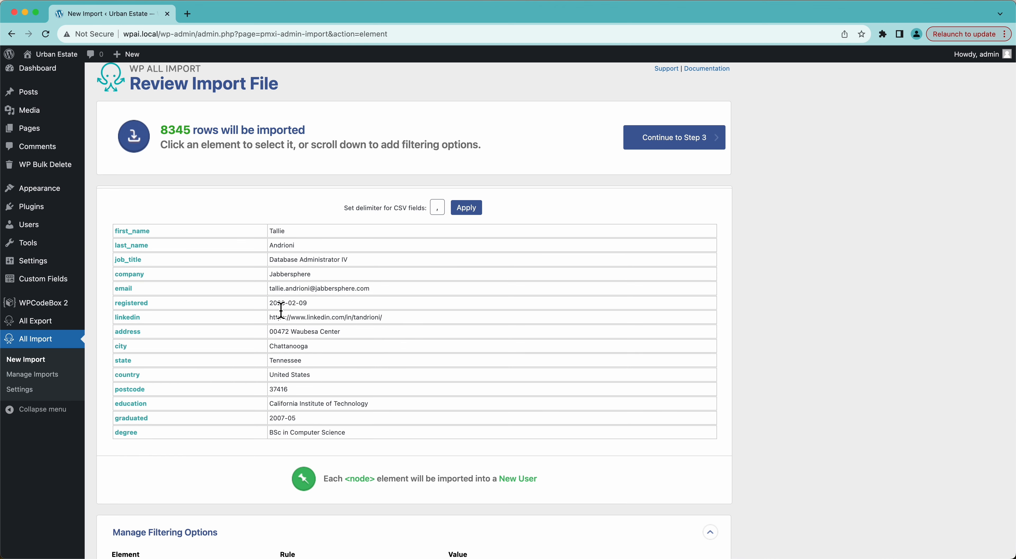
scroll(280, 310, "down", 3)
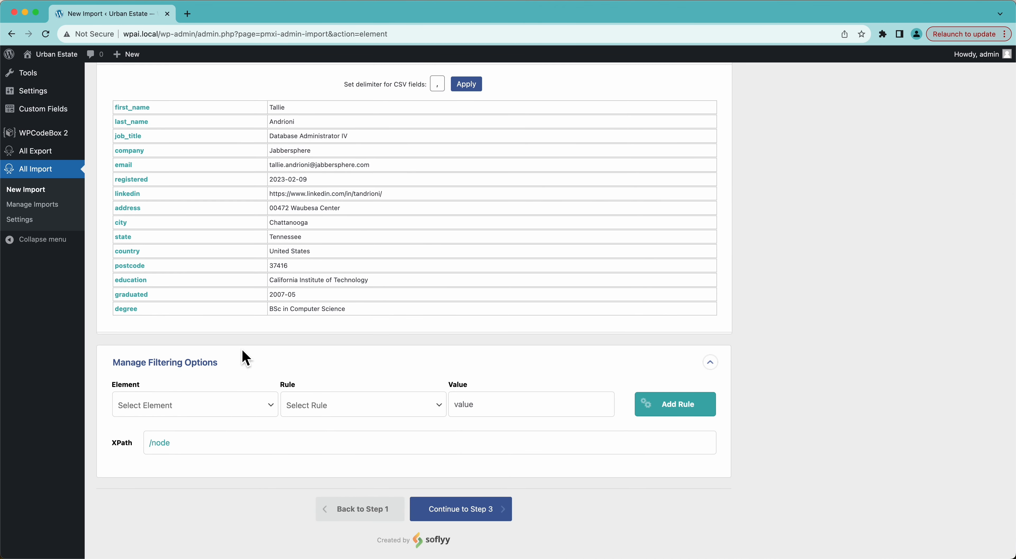
scroll(245, 357, "up", 5)
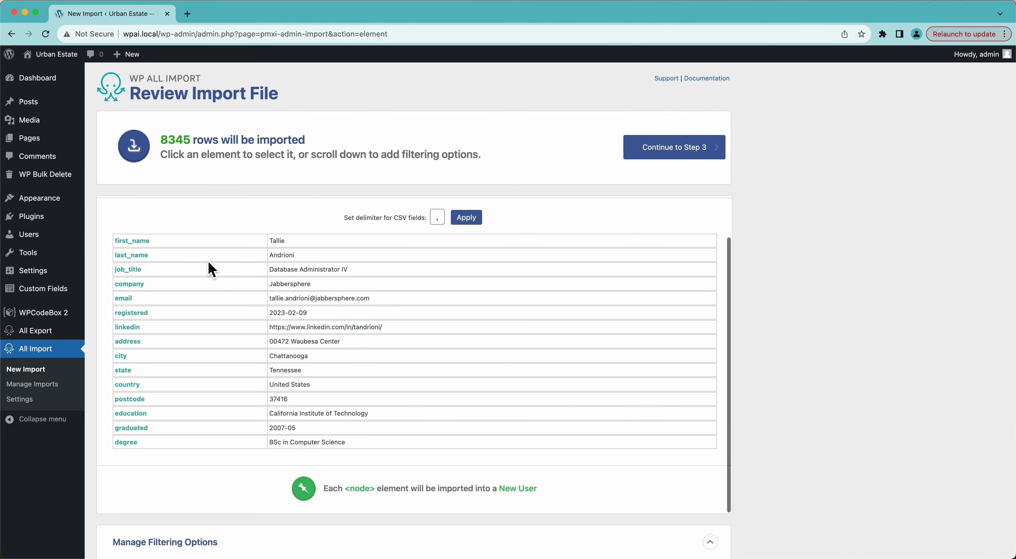
scroll(256, 505, "down", 4)
scroll(257, 507, "down", 1)
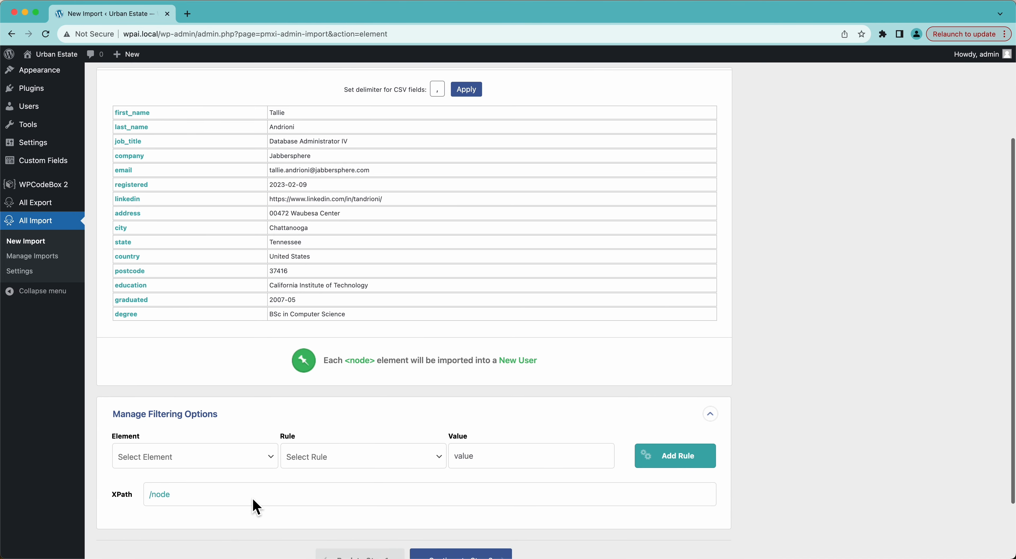
Add a filter rule requiring the state[1] element to equal California.
left_click(203, 458)
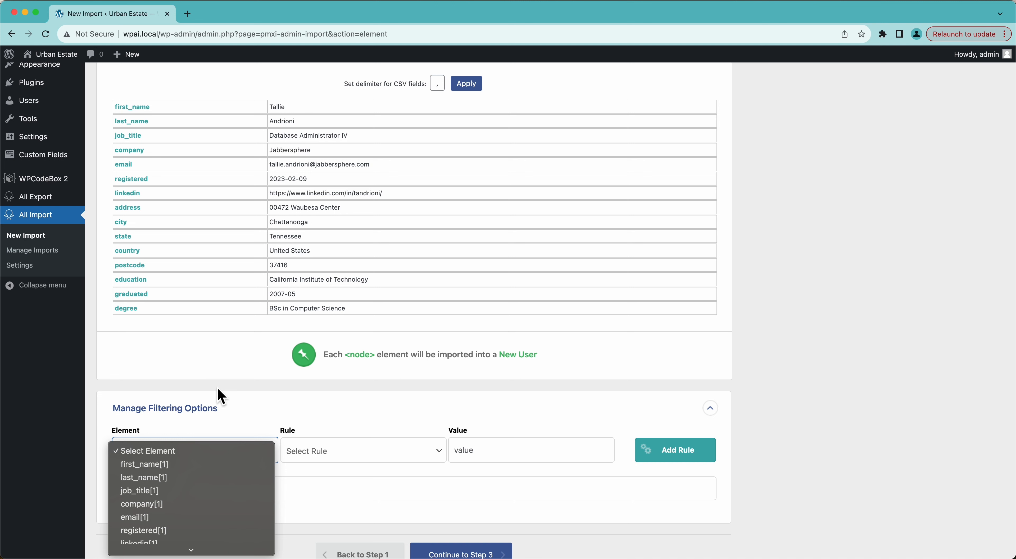
scroll(205, 525, "down", 3)
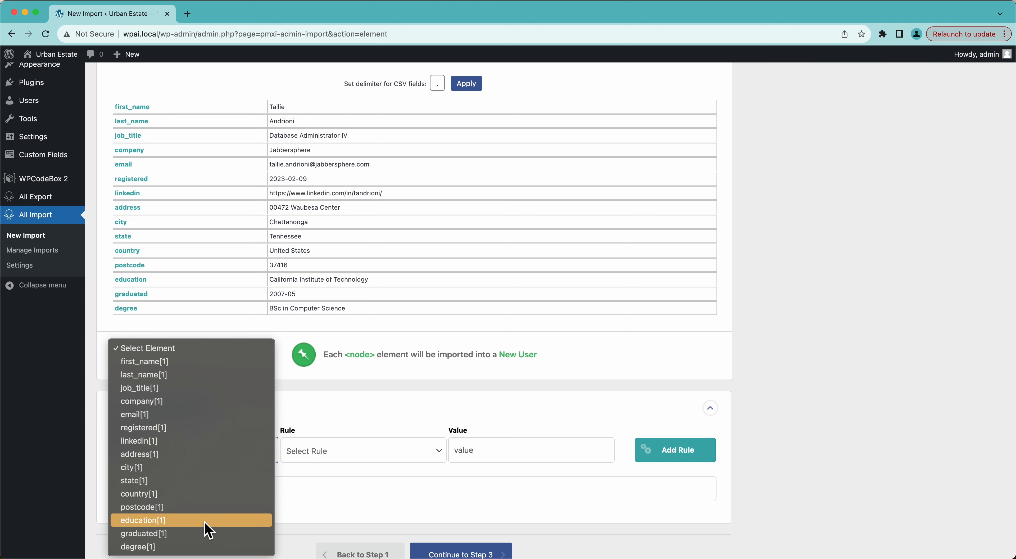
left_click(162, 480)
left_click(344, 452)
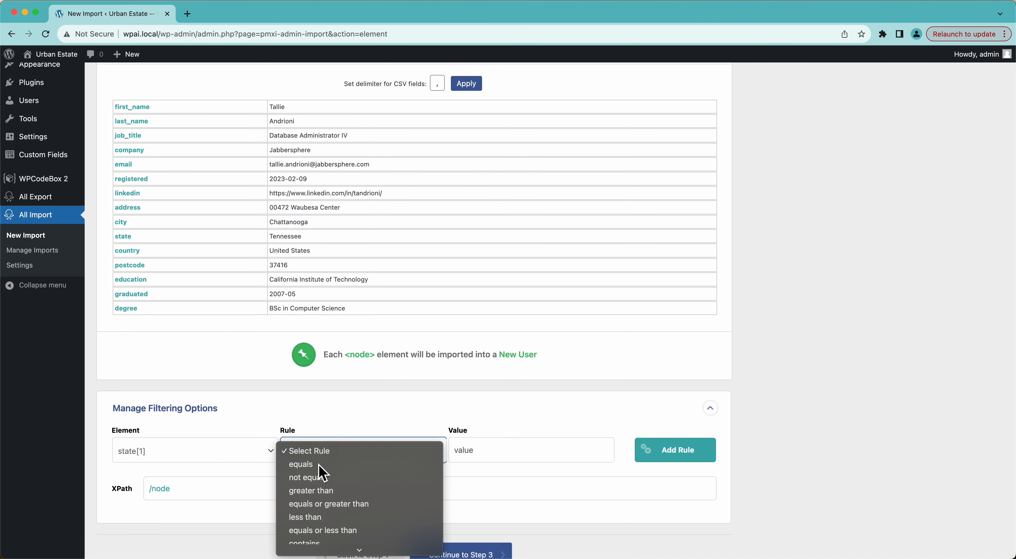
left_click(342, 465)
left_click(468, 450)
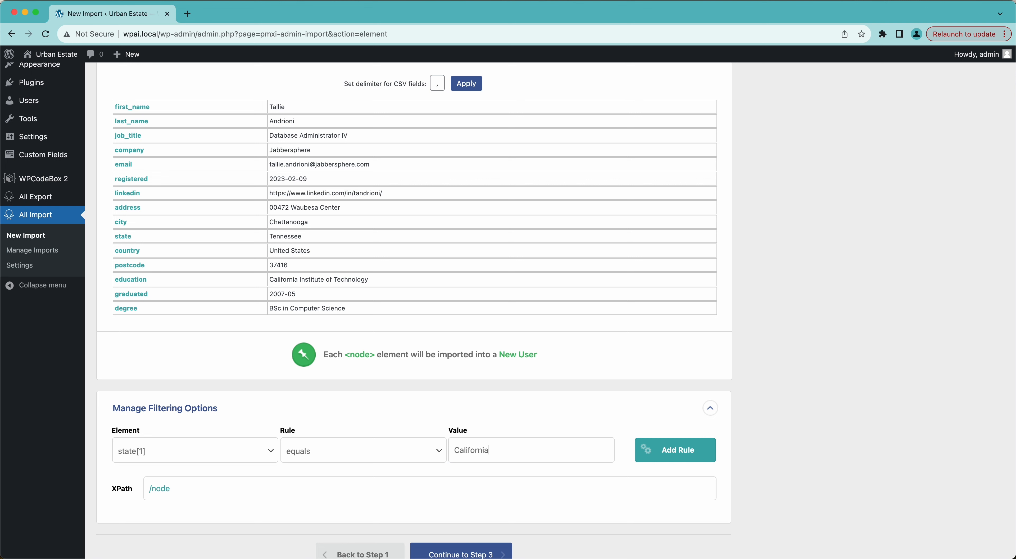
left_click(670, 465)
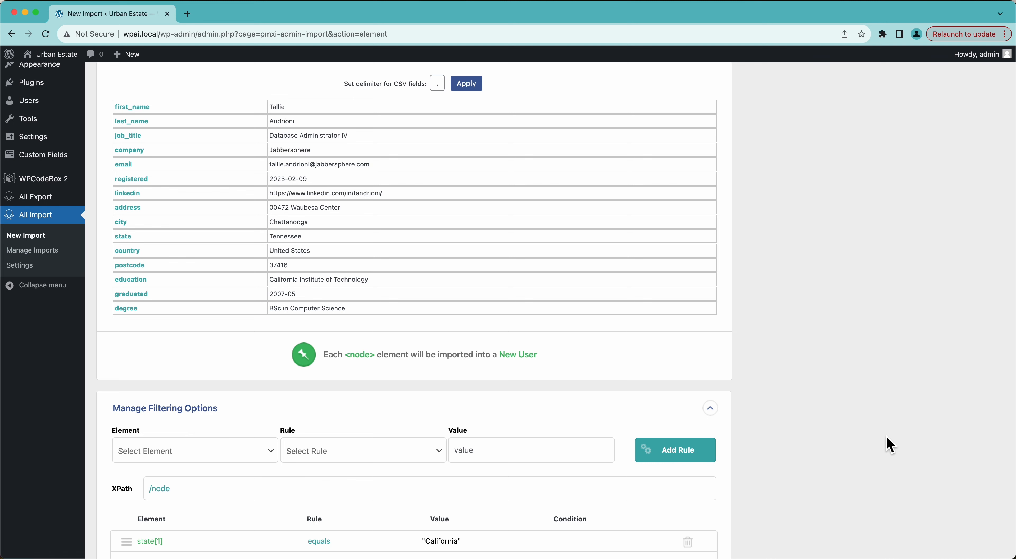
scroll(841, 434, "down", 5)
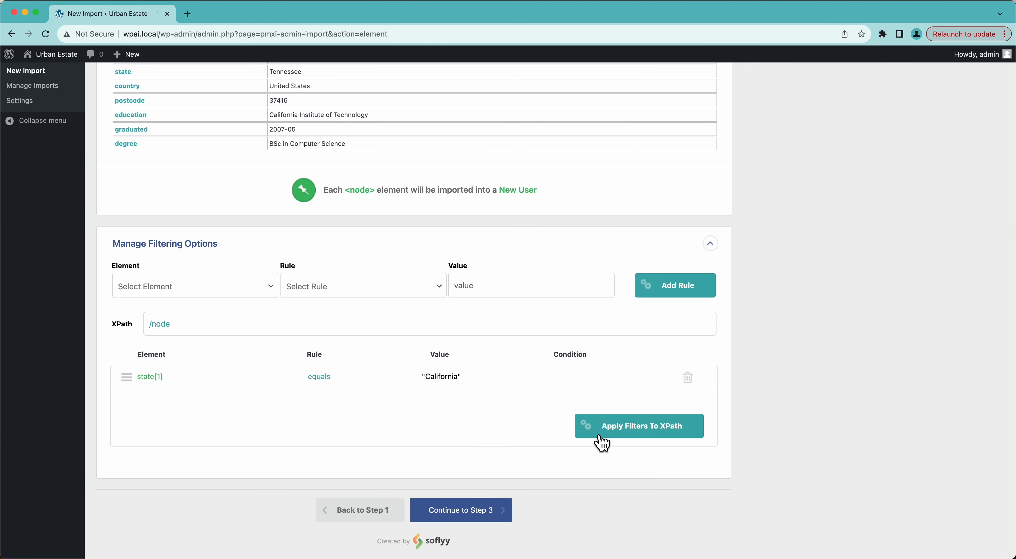
Apply the California filter to the XPath and check the filtered record and row total.
left_click(619, 439)
scroll(212, 375, "up", 3)
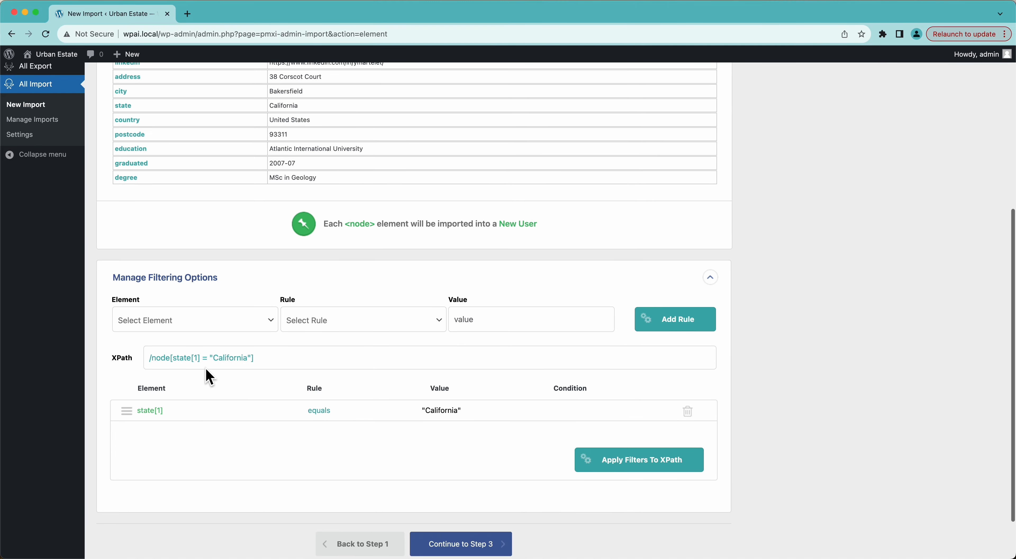
scroll(209, 355, "up", 5)
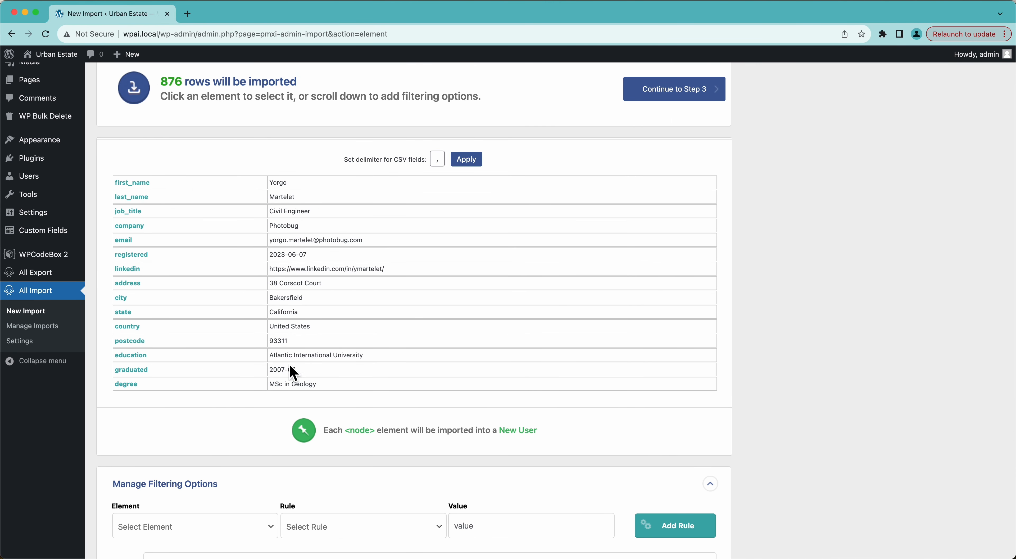
Add a second filter rule requiring the degree[1] element to contain PhD.
scroll(338, 450, "down", 4)
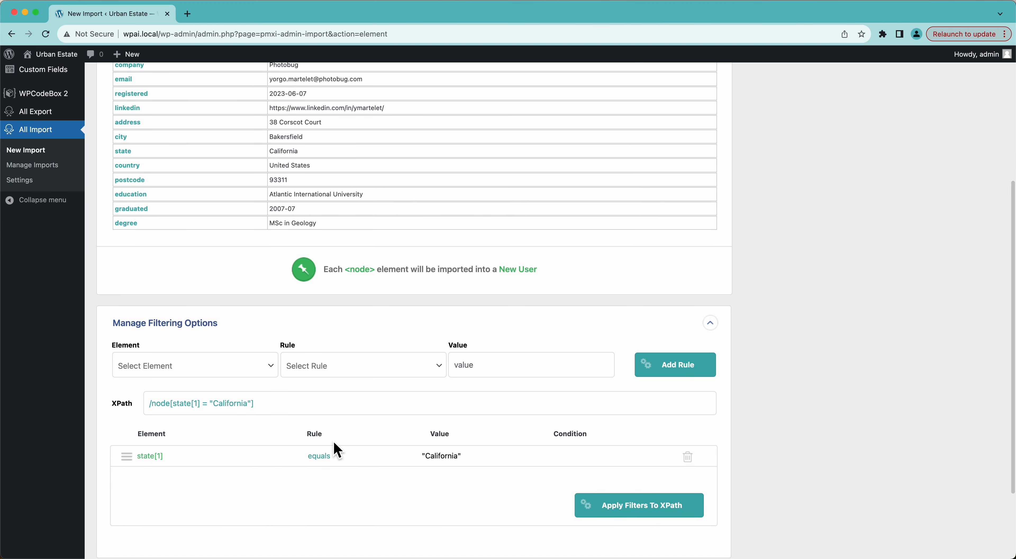
left_click(169, 369)
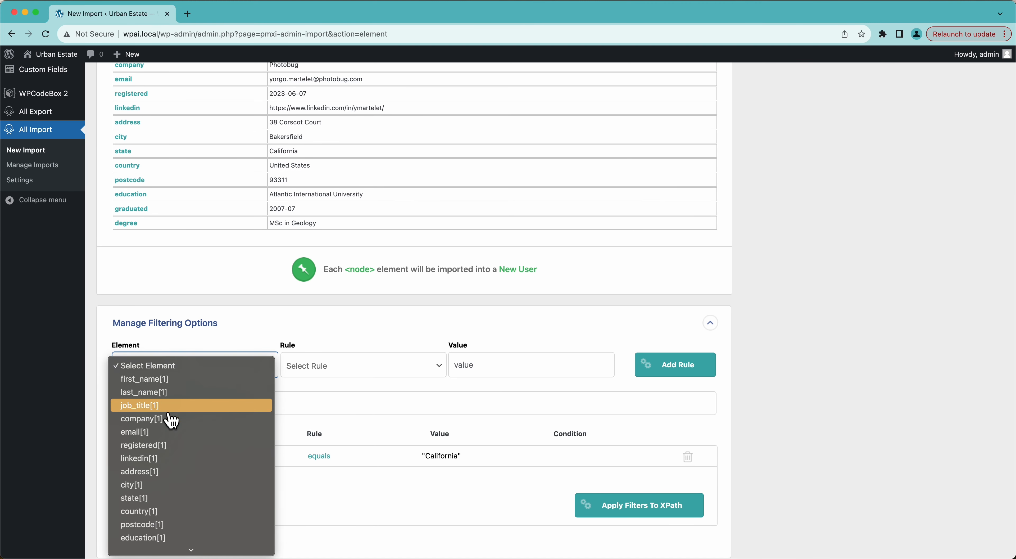
mouse_move(155, 548)
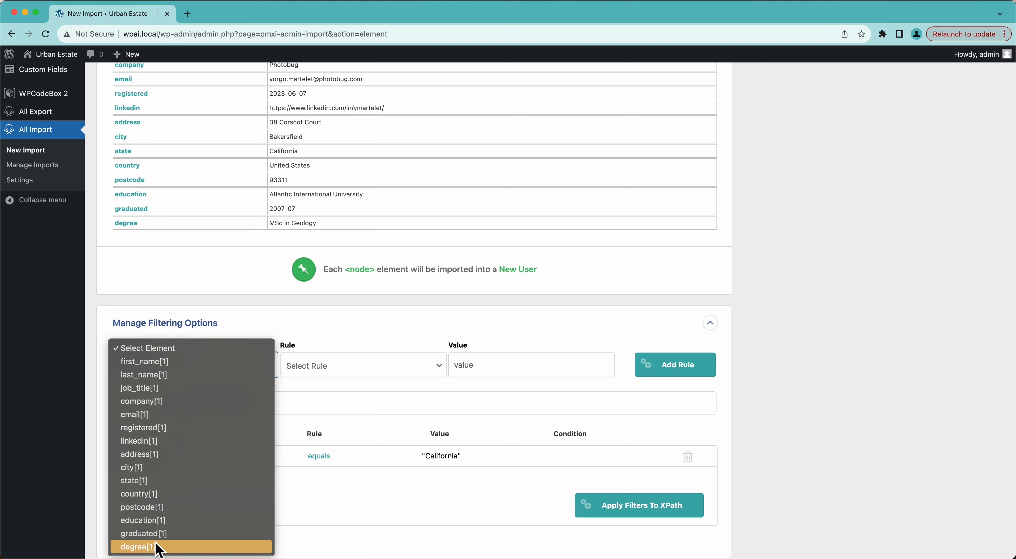
left_click(143, 548)
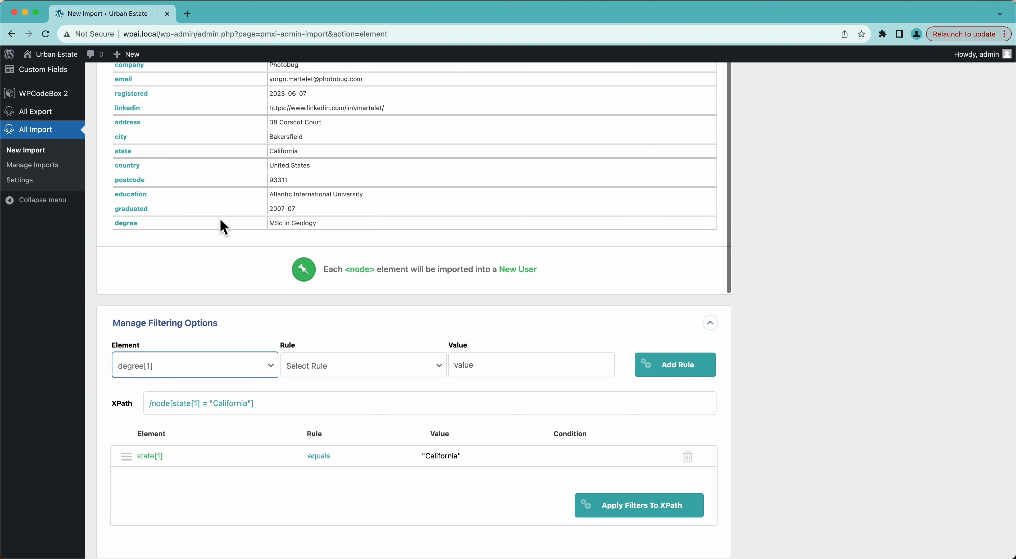
left_click(322, 372)
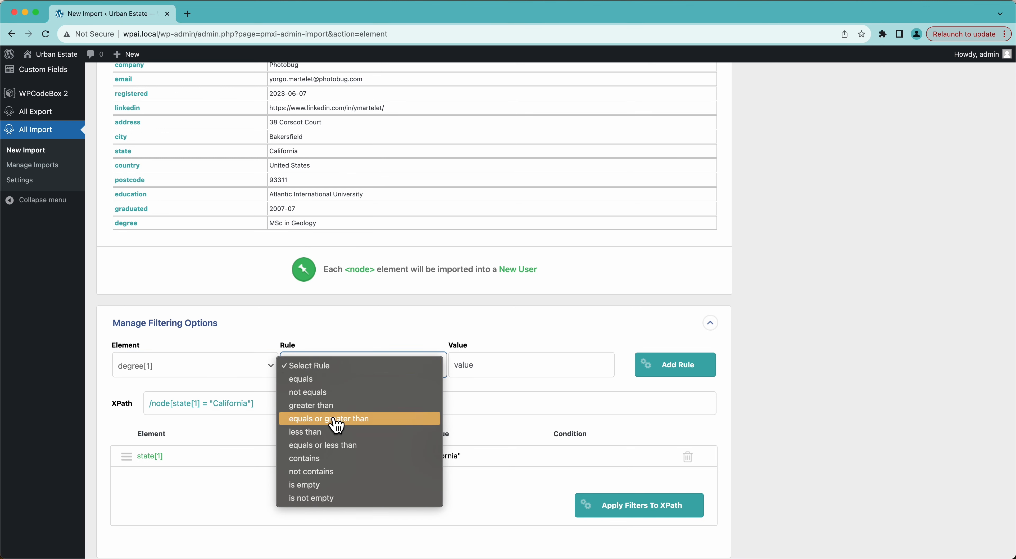
left_click(330, 464)
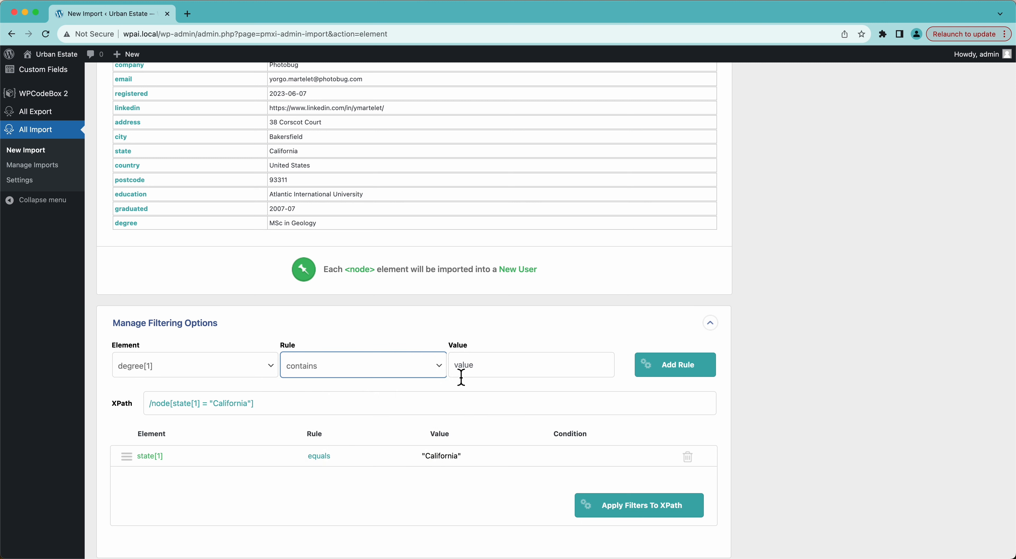
left_click(485, 370)
type("Ph")
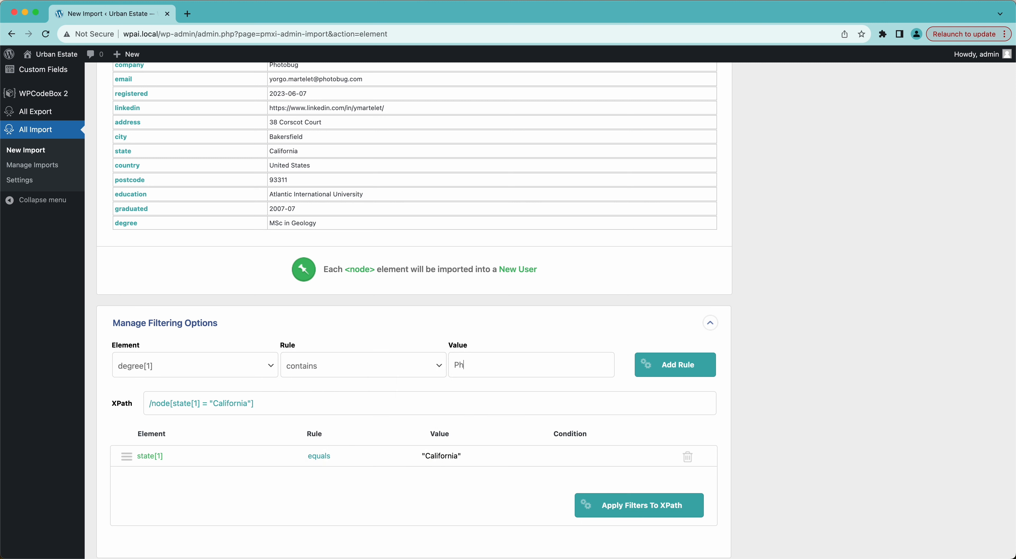
type("D")
left_click(673, 365)
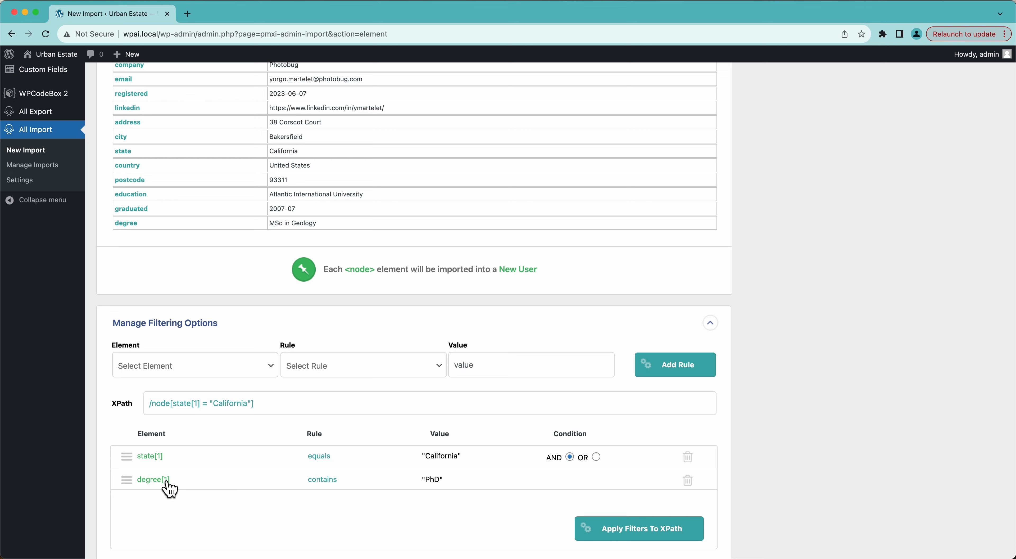
Apply both rules to the XPath with the AND condition and view the second matching record.
left_click(660, 534)
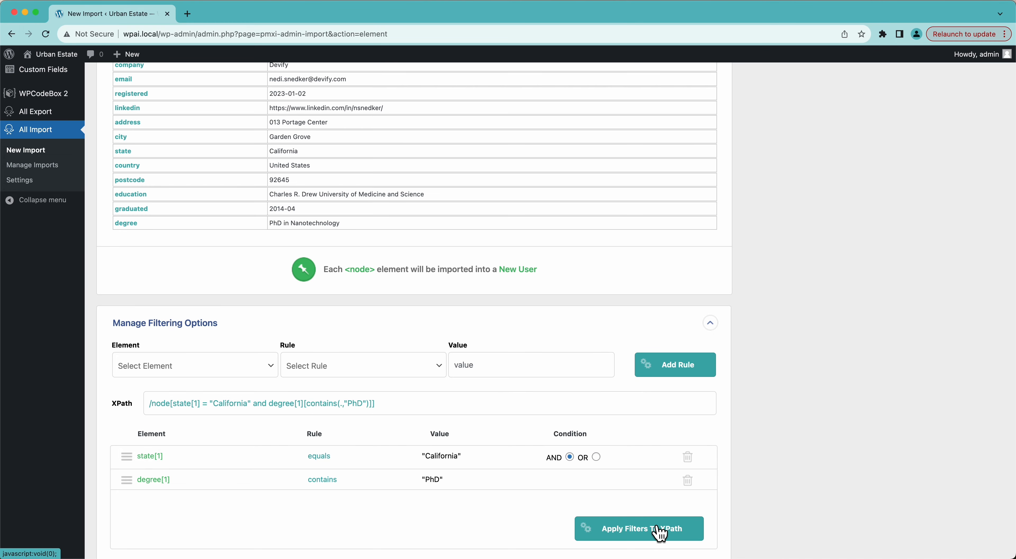
scroll(773, 431, "up", 5)
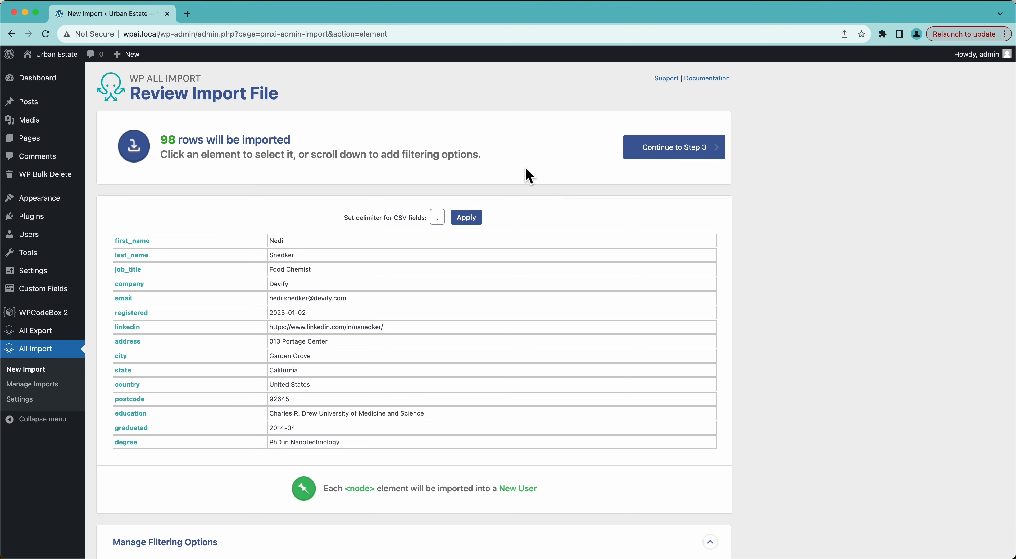
scroll(525, 296, "up", 2)
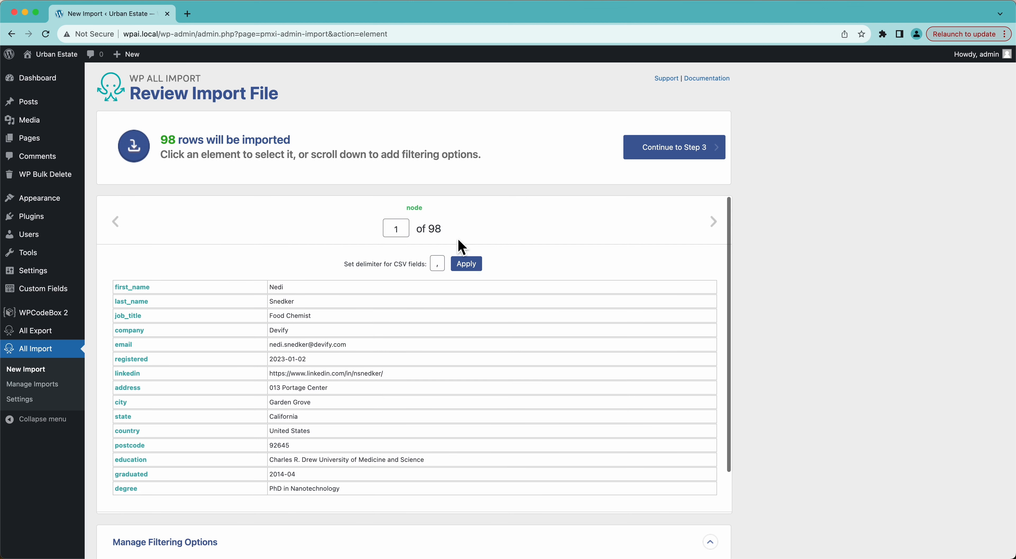
left_click(713, 221)
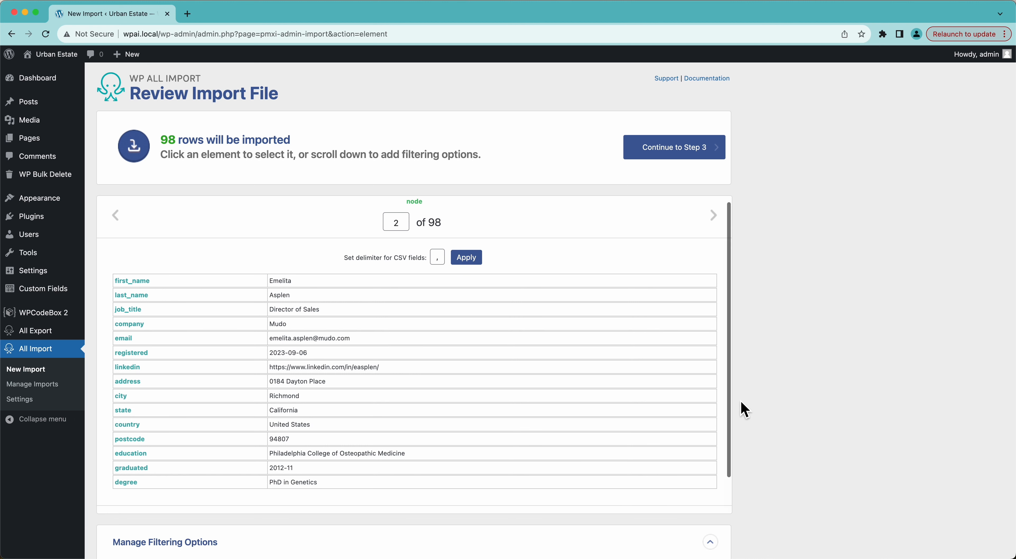
Change the condition between the state and degree rules to OR, reapply the filters and check the matching records.
scroll(741, 406, "down", 5)
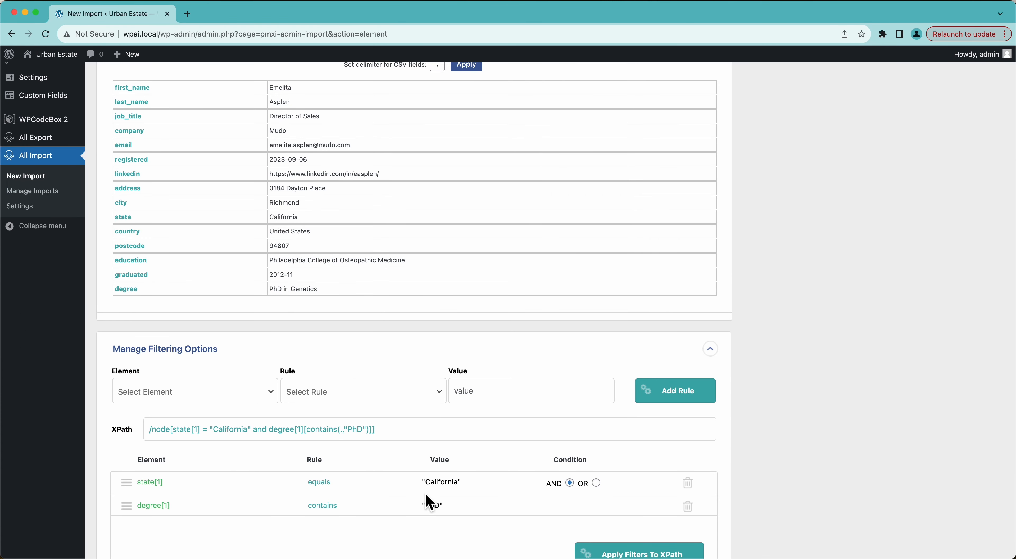
left_click(595, 483)
scroll(552, 503, "down", 1)
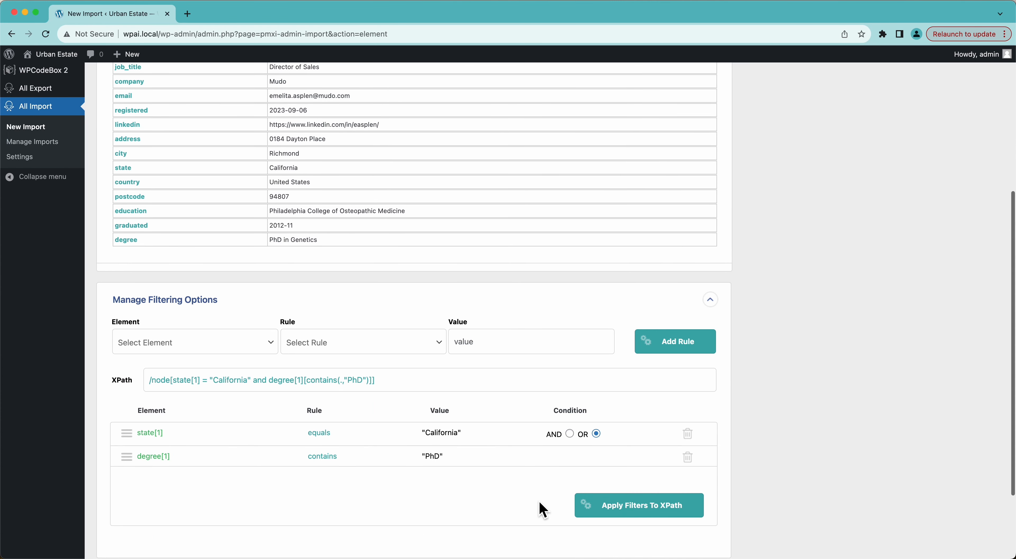
left_click(631, 505)
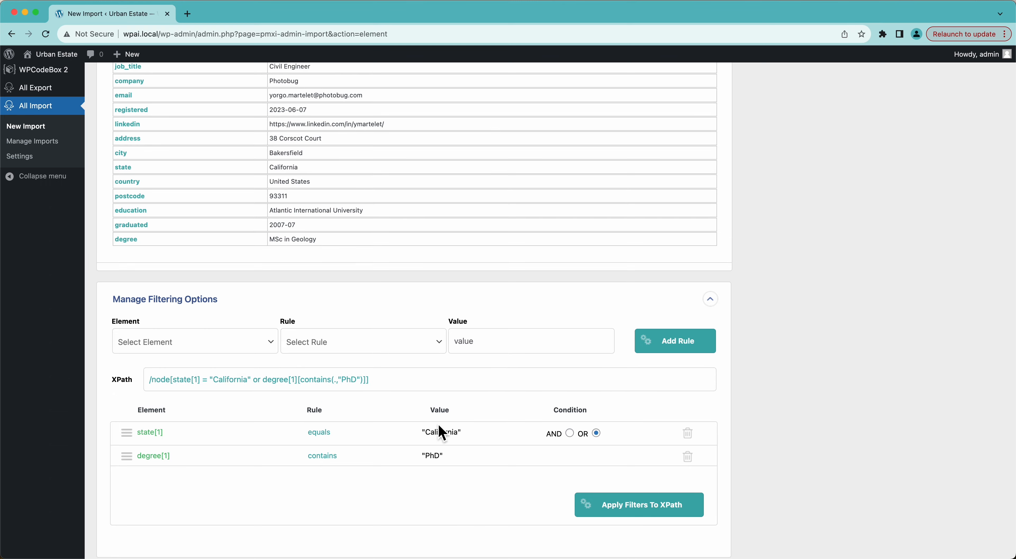
scroll(483, 439, "up", 4)
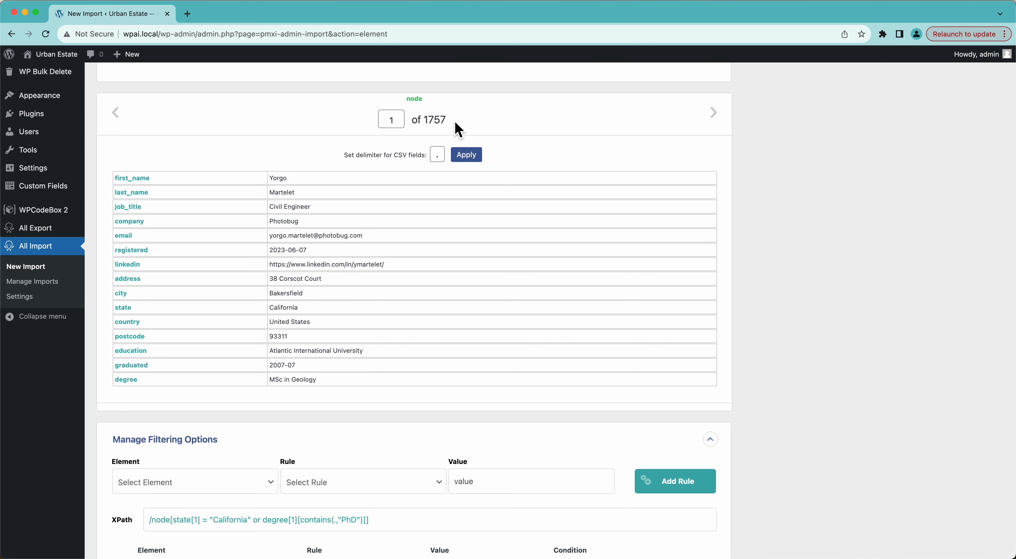
scroll(480, 466, "down", 4)
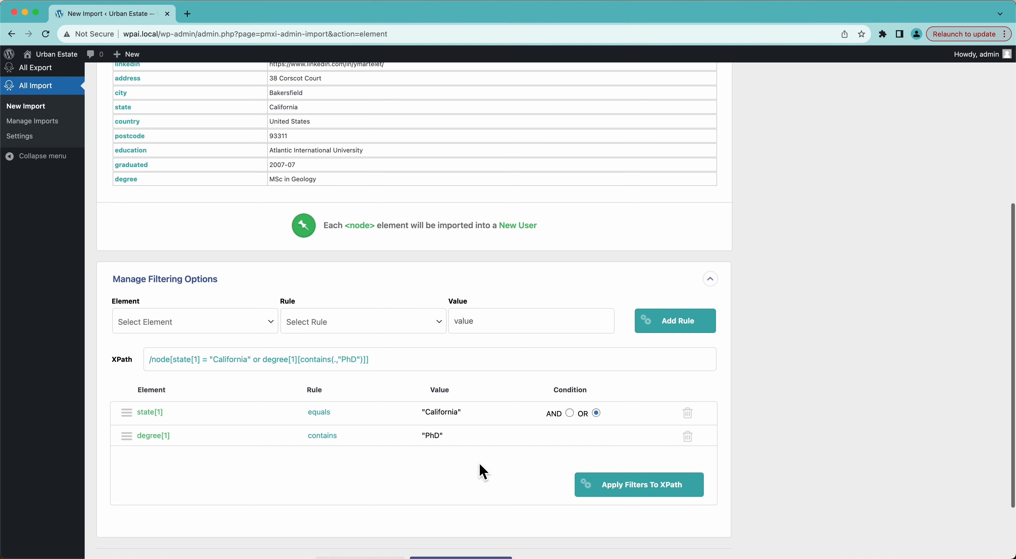
Delete the degree[1] filter rule and reapply the remaining state rule to the XPath.
left_click(687, 436)
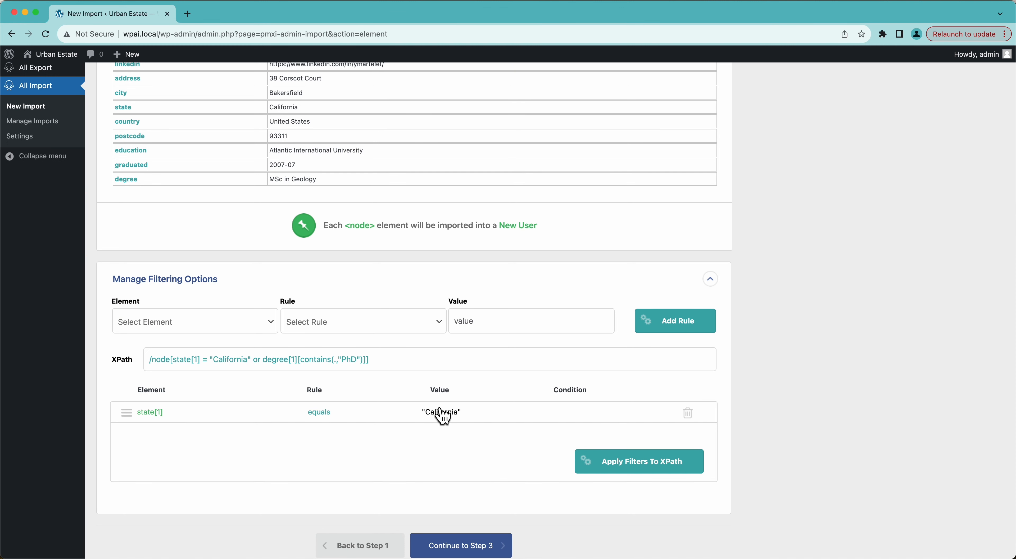
left_click(622, 473)
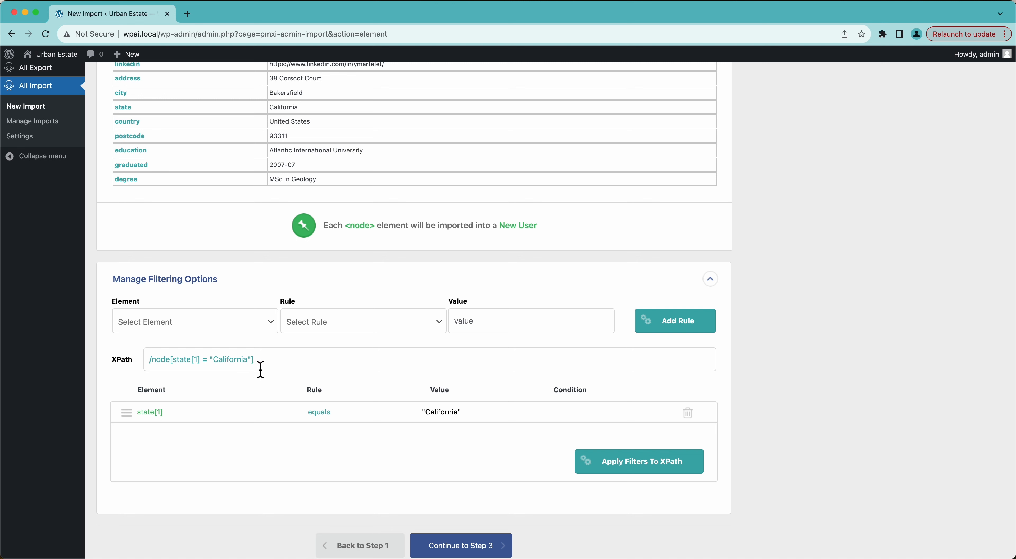
scroll(261, 370, "up", 1)
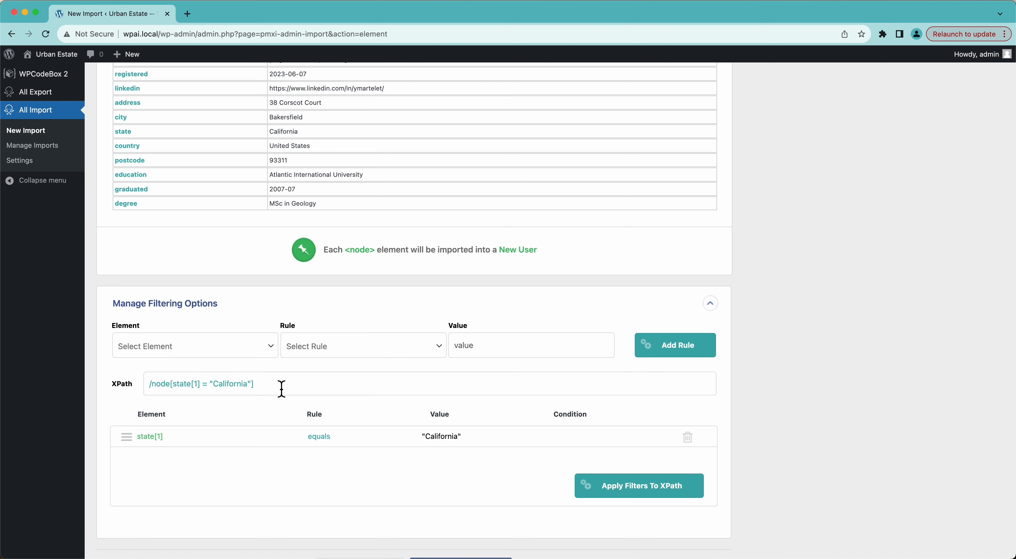
scroll(282, 388, "up", 5)
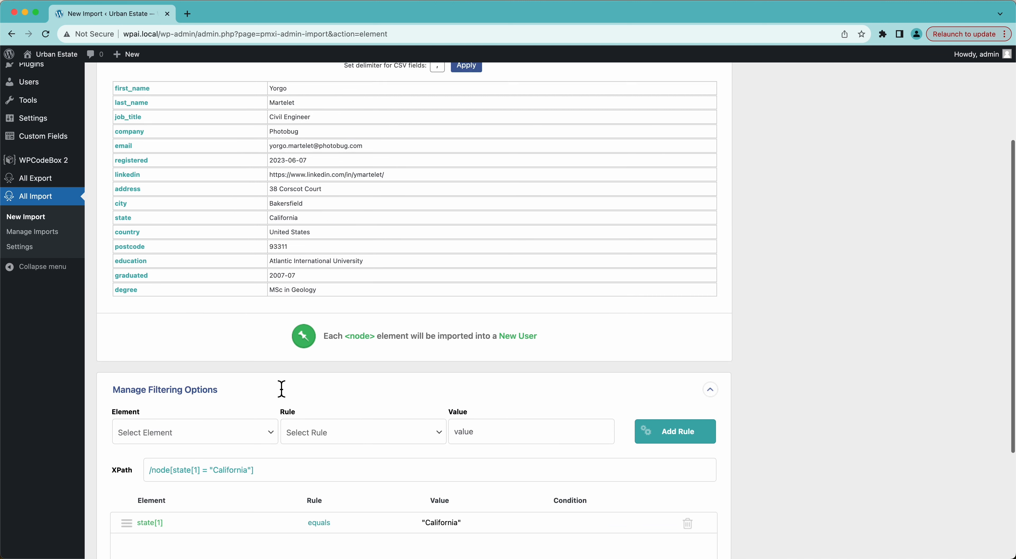
Collapse the filtering options and continue the import to Step 3.
scroll(330, 235, "down", 3)
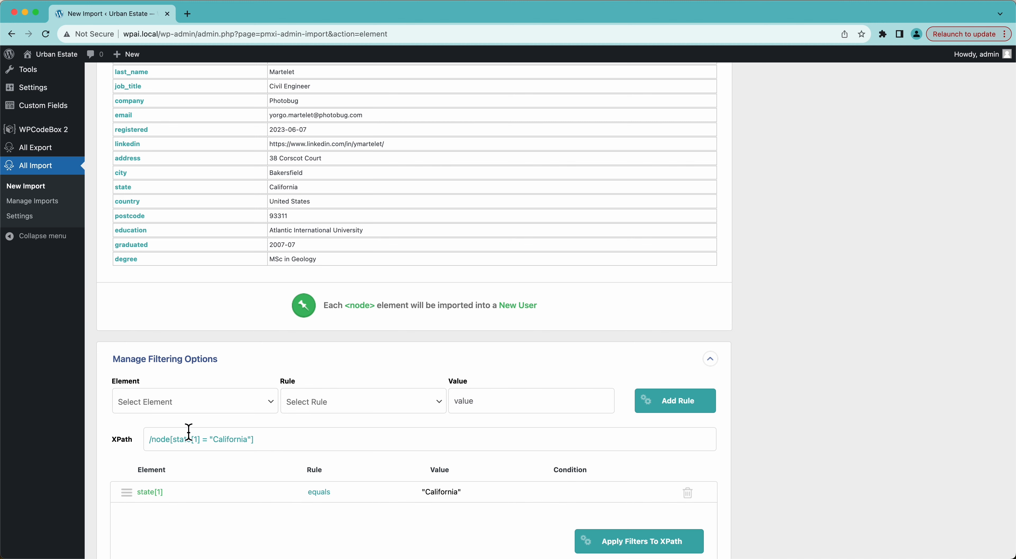
left_click(200, 360)
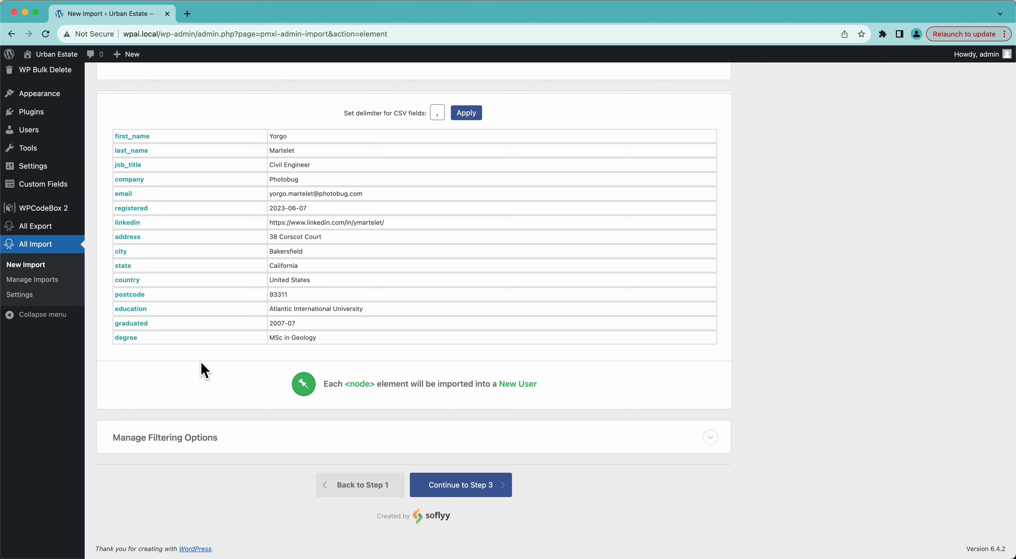
left_click(460, 489)
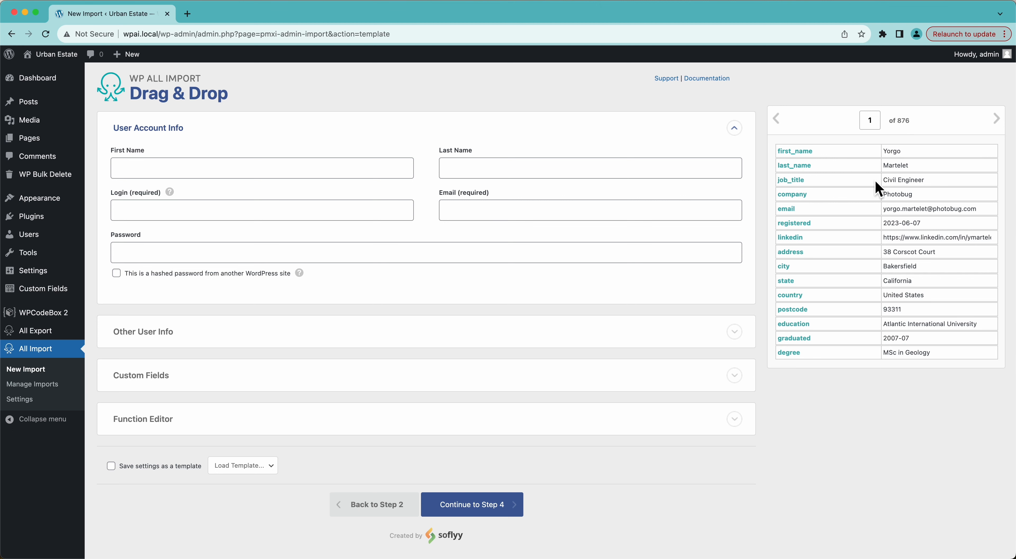
Map the first_name element to First Name and the last_name element to Last Name.
left_click_drag(804, 159, 372, 173)
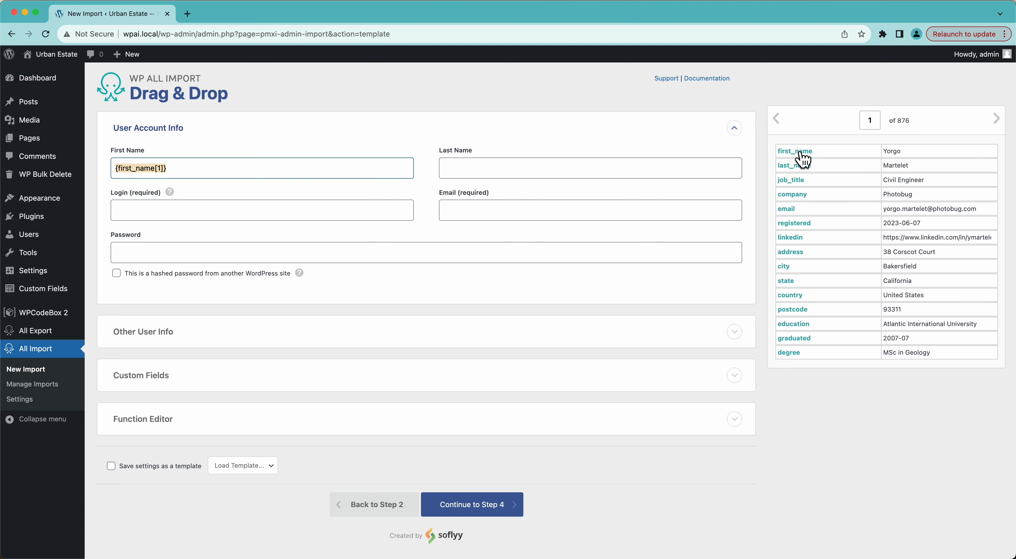
left_click_drag(797, 168, 703, 165)
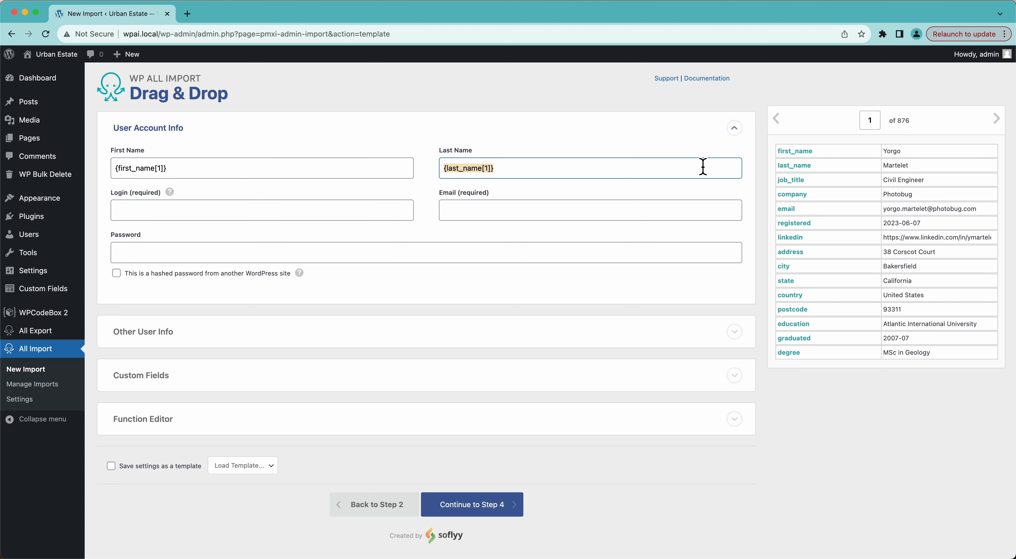
Map Login to {first_name[1]}{last_name[1]} and Email to {email[1]} using the record's elements.
left_click(240, 207)
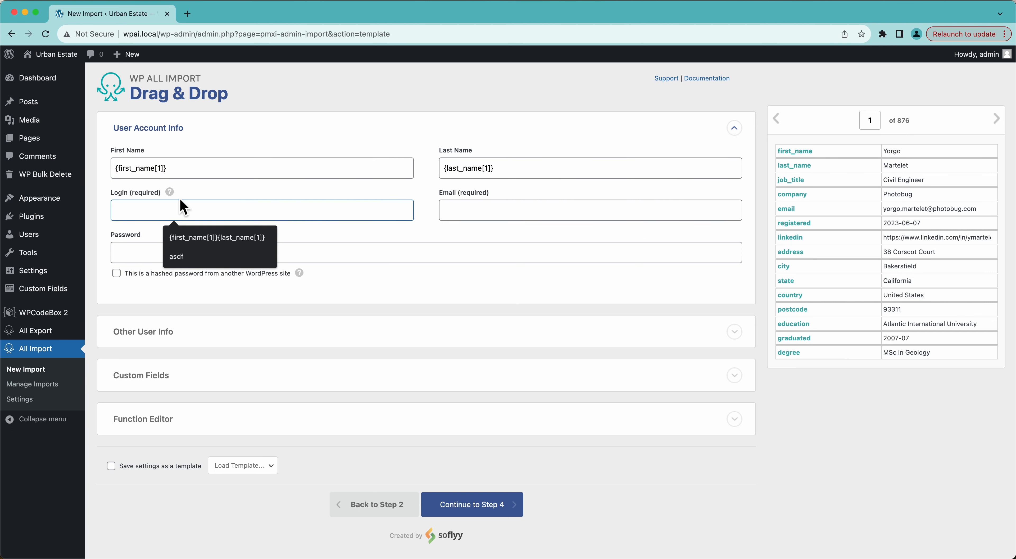
mouse_move(170, 195)
left_click(844, 246)
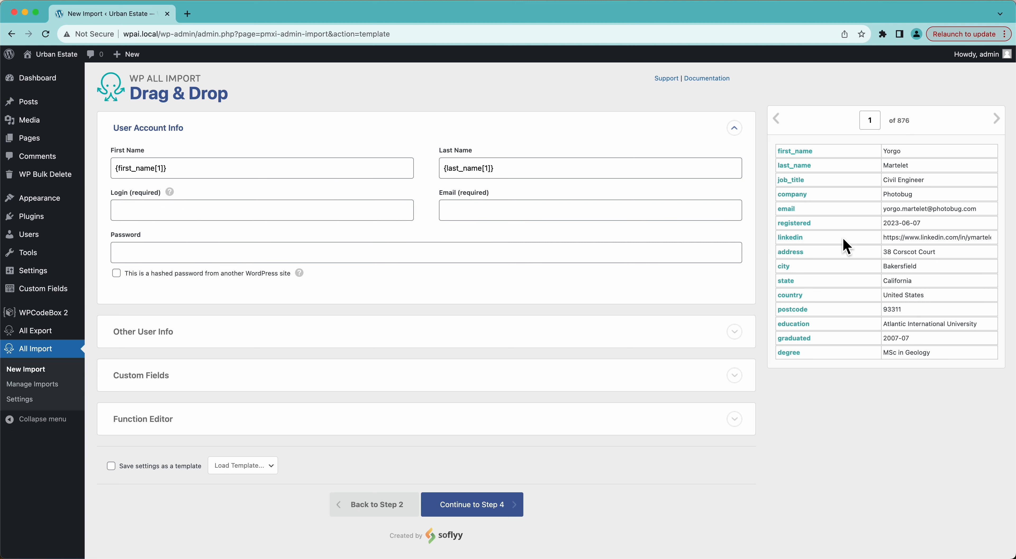
left_click_drag(798, 156, 326, 209)
left_click(790, 170)
left_click_drag(790, 169, 347, 221)
left_click(498, 211)
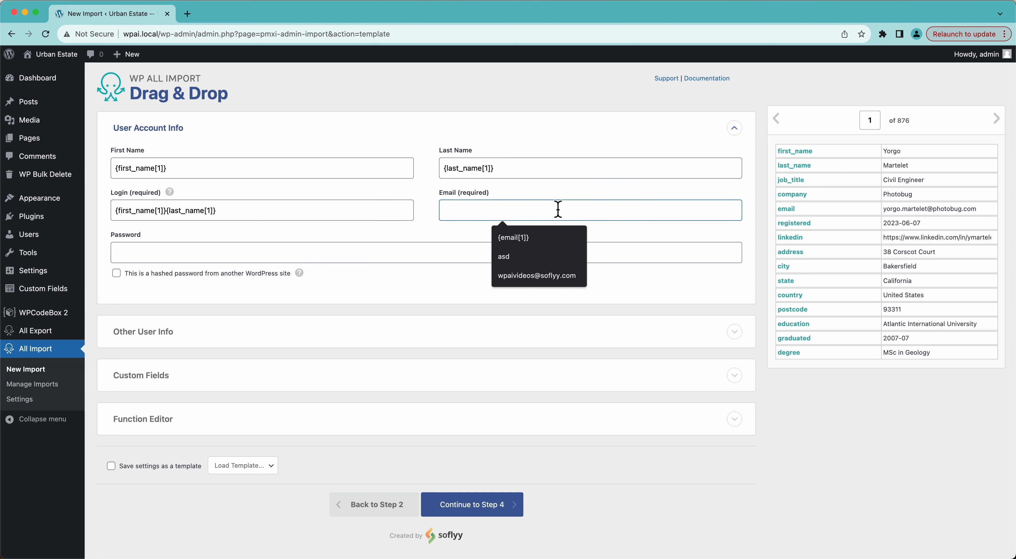
left_click_drag(786, 209, 656, 211)
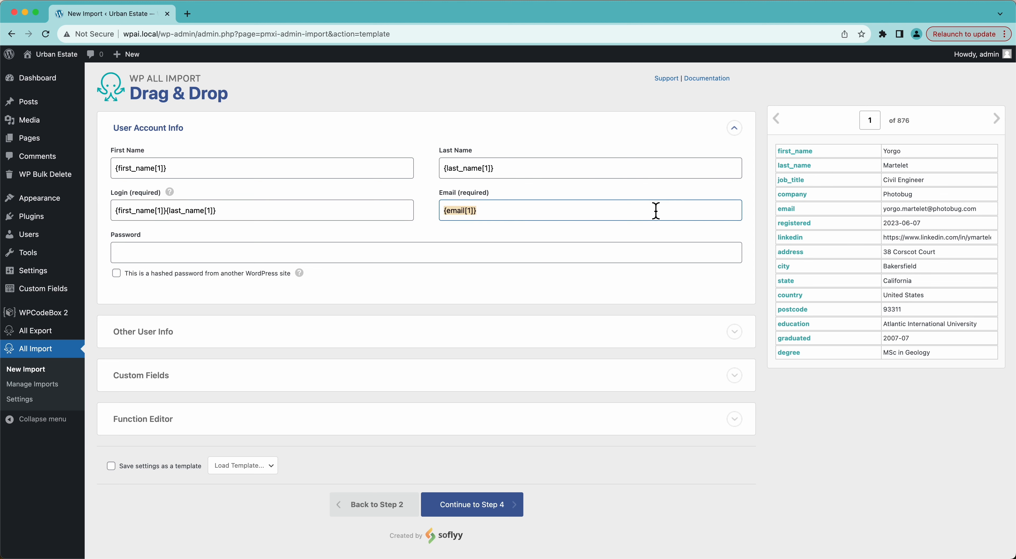
left_click_drag(447, 174, 507, 177)
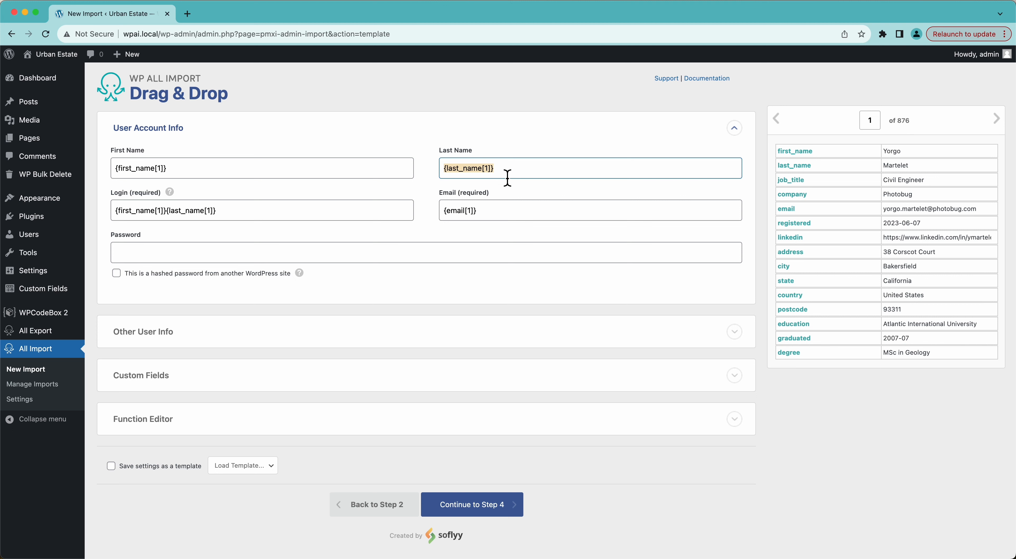
left_click(507, 177)
left_click_drag(446, 173, 491, 172)
left_click_drag(449, 175, 484, 175)
left_click(518, 176)
Try entering a literal password in the Password field, and clear the field again.
scroll(498, 172, "down", 1)
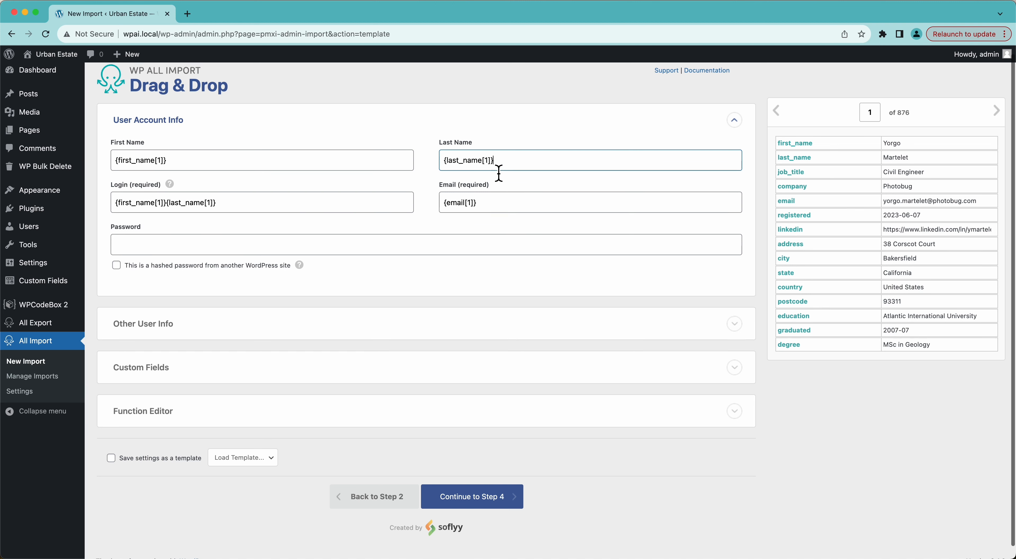
left_click(459, 248)
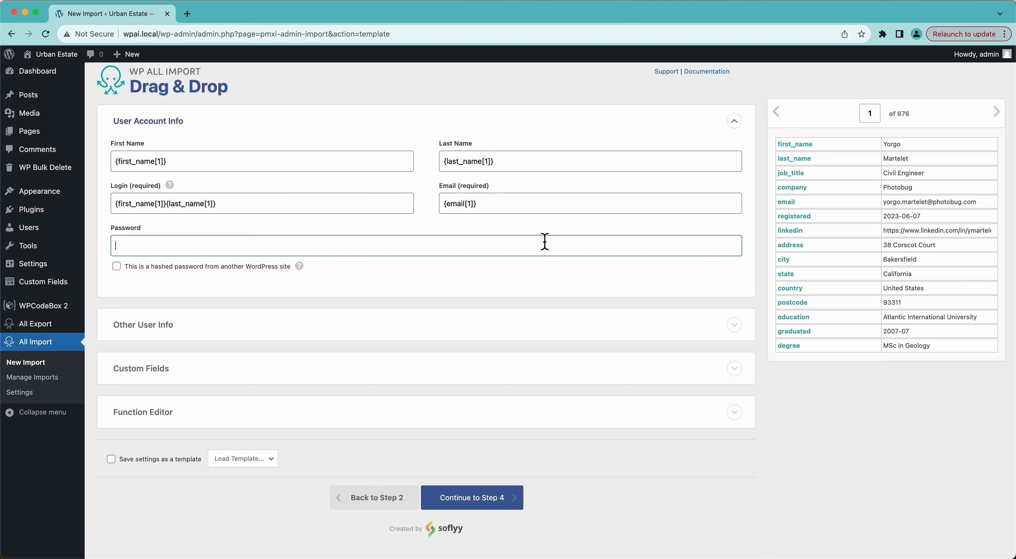
type("password")
key("super+a")
key("BackSpace")
Try the option marking the password as hashed from another WordPress site, and turn it back off.
mouse_move(31, 324)
left_click(117, 266)
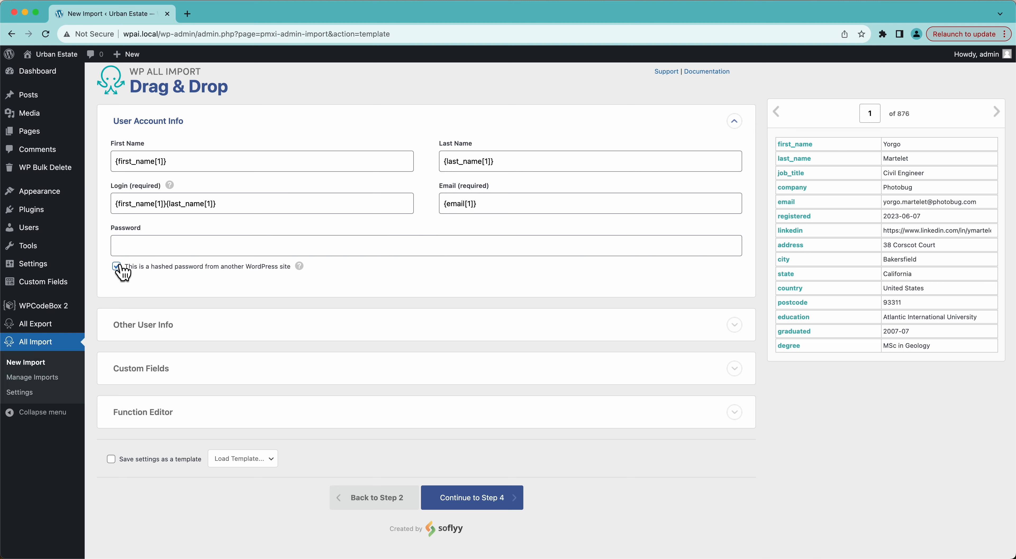
left_click(259, 269)
Expand the Other User Info section of the import template.
scroll(335, 332, "down", 1)
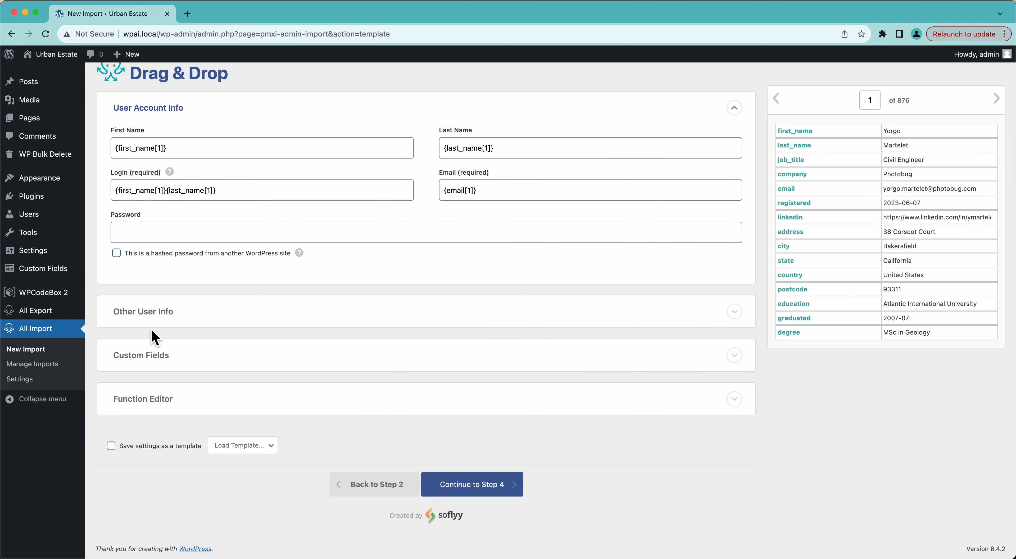
left_click(206, 327)
scroll(370, 390, "down", 3)
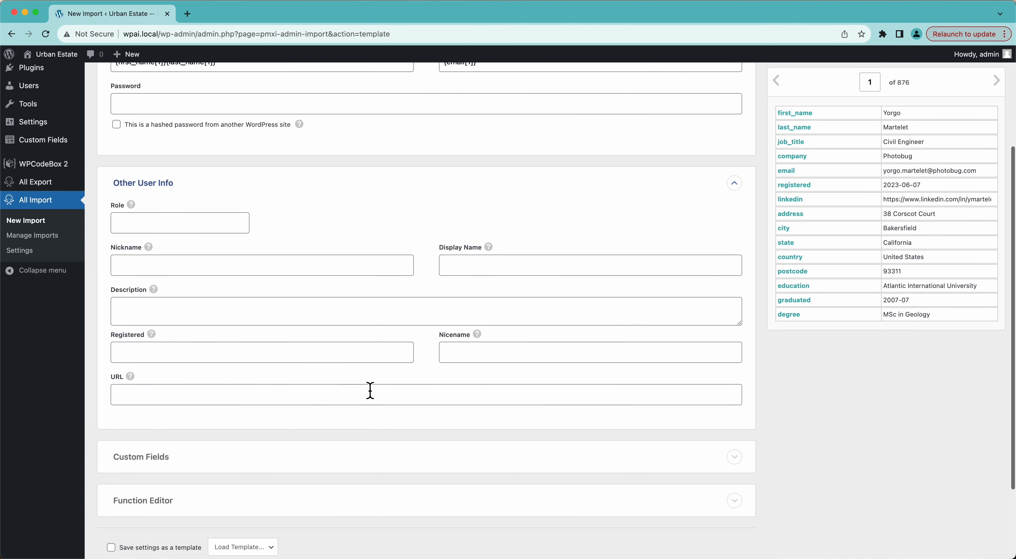
Check the Role field's help and try editor as the role, then clear the field.
mouse_move(132, 208)
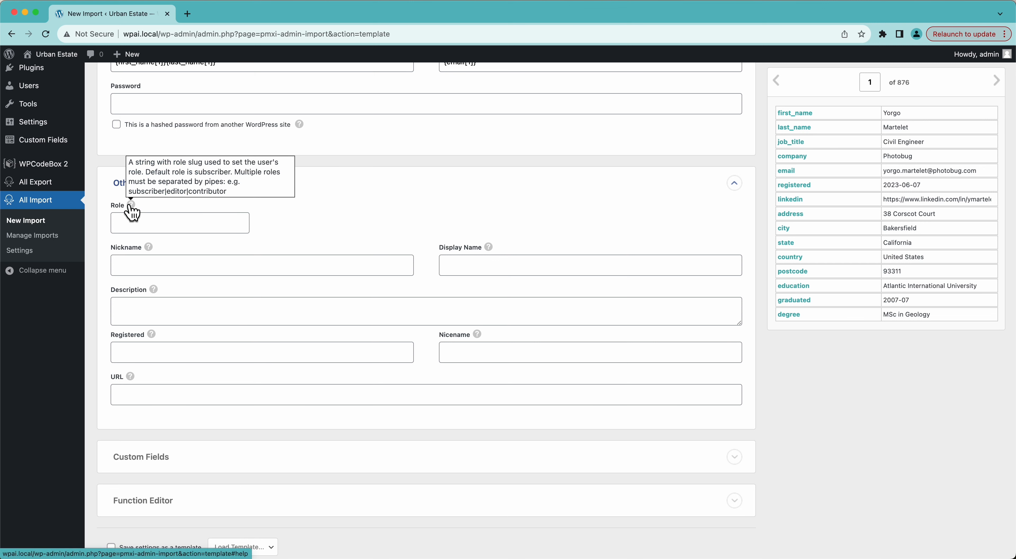
left_click(132, 223)
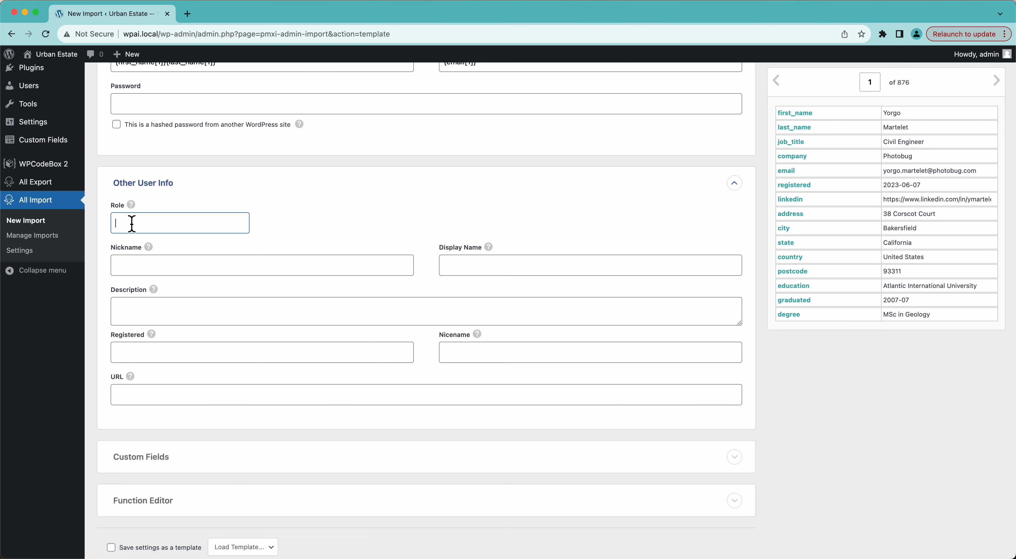
type("edio")
type("or")
key("alt+BackSpace")
Map Nickname to {first_name[1]} and Display Name to {first_name[1]} {last_name[1]} using the record's elements.
left_click(124, 271)
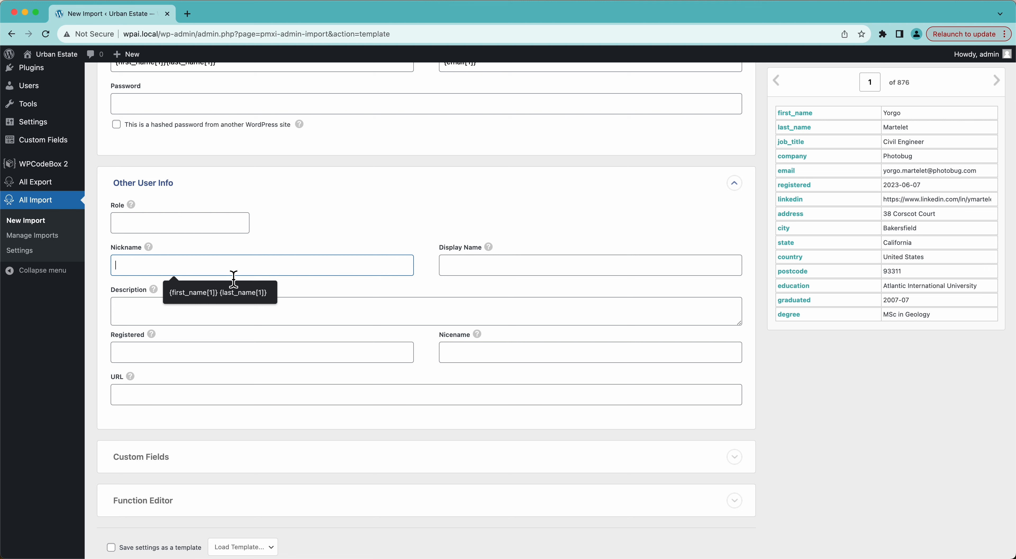
left_click(149, 252)
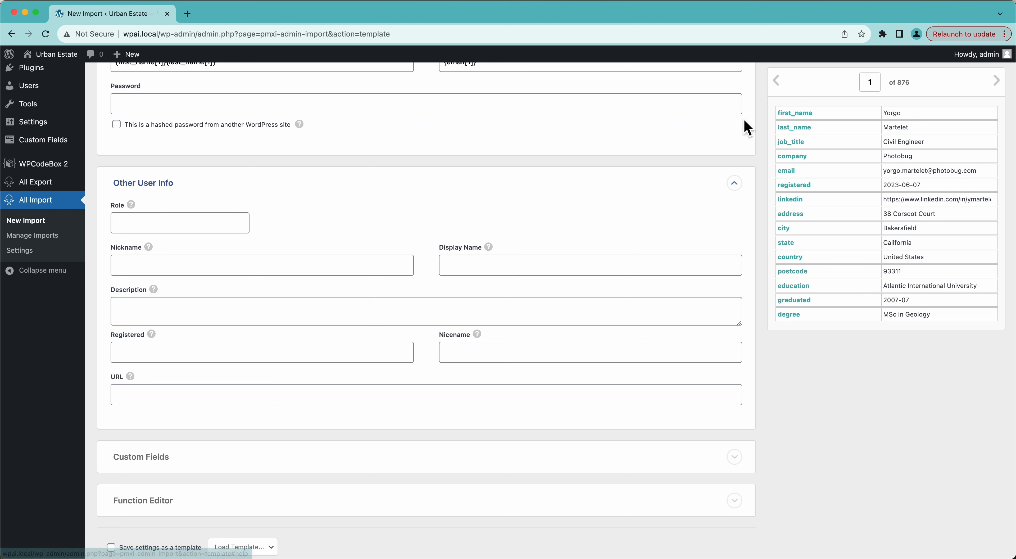
left_click_drag(807, 118, 290, 271)
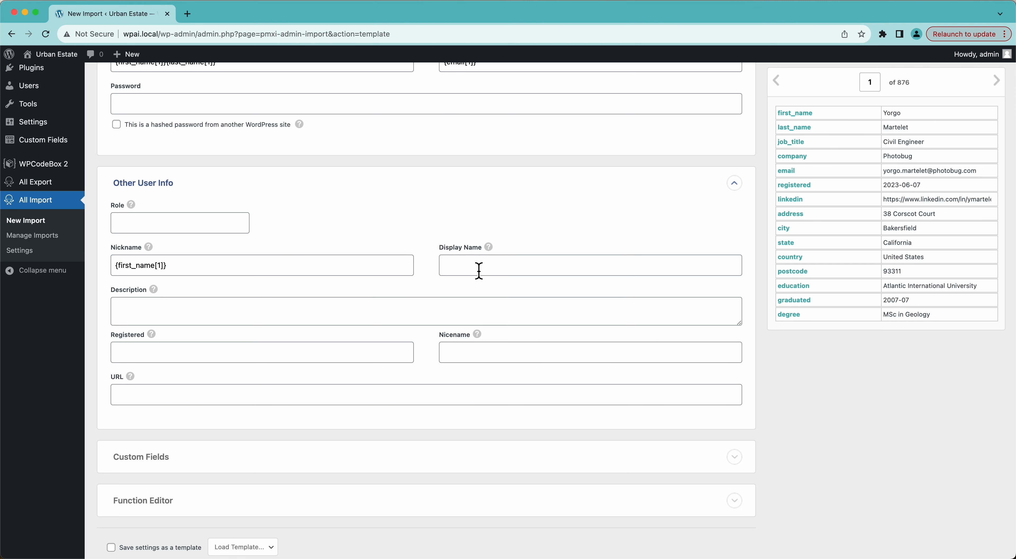
left_click_drag(800, 114, 519, 267)
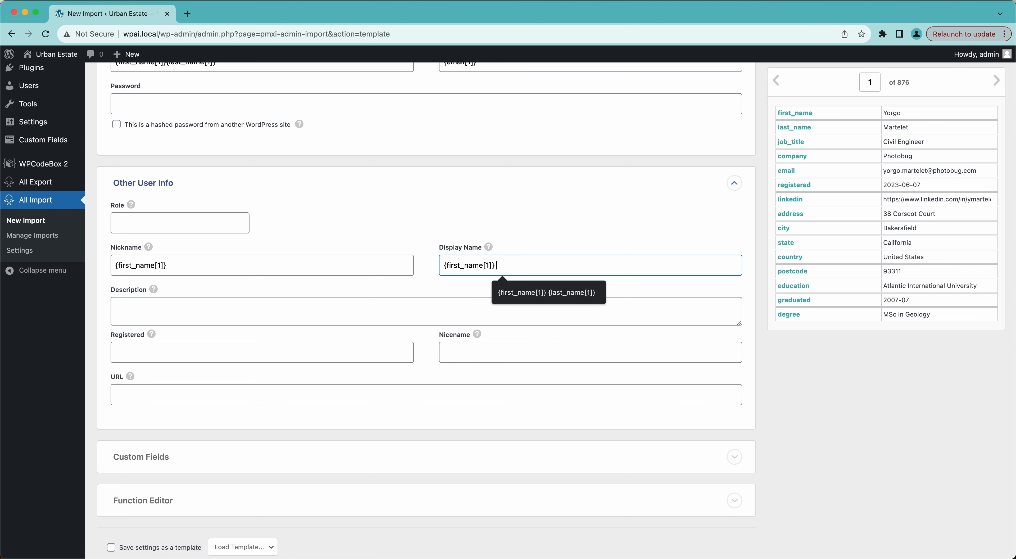
left_click_drag(796, 129, 597, 271)
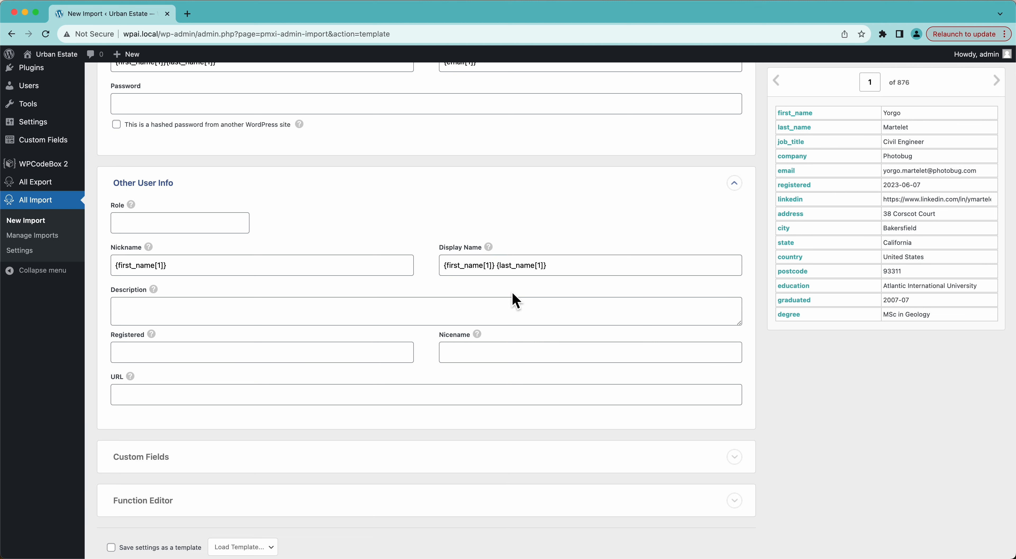
Enlarge the Description box and insert the address, city, state, country and postcode elements into it in that order.
left_click(452, 306)
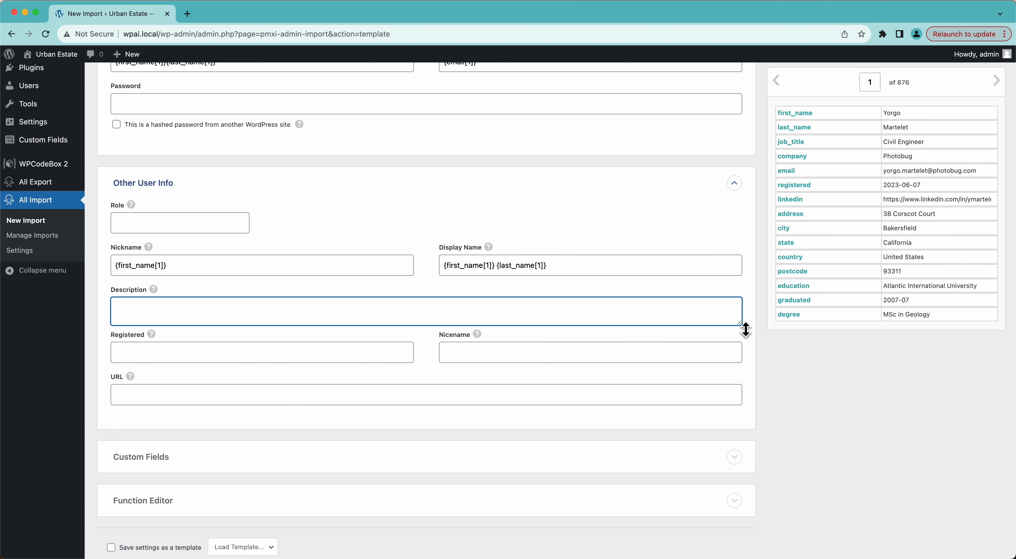
left_click_drag(745, 329, 743, 445)
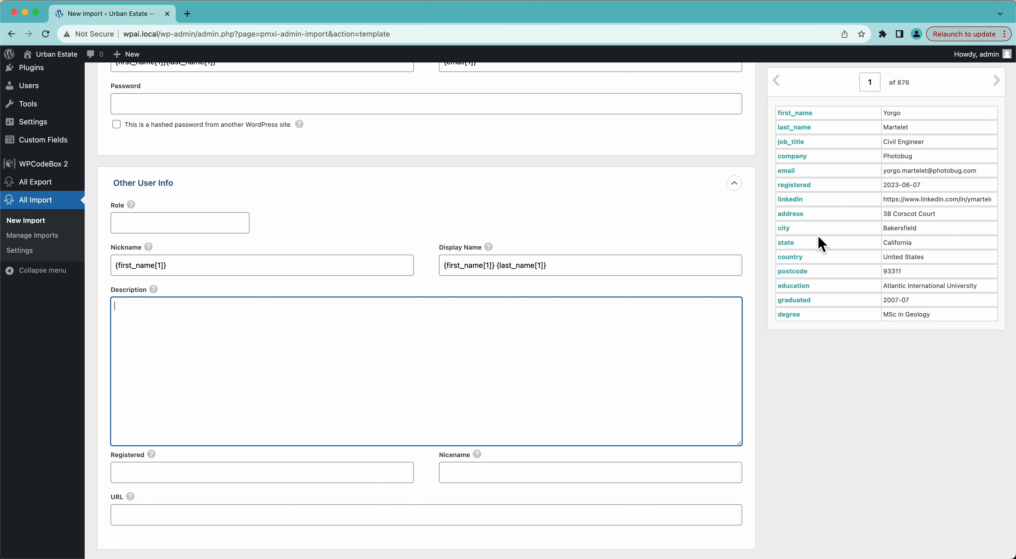
left_click_drag(790, 215, 649, 342)
left_click_drag(783, 229, 659, 340)
left_click_drag(788, 244, 691, 317)
left_click_drag(792, 260, 684, 321)
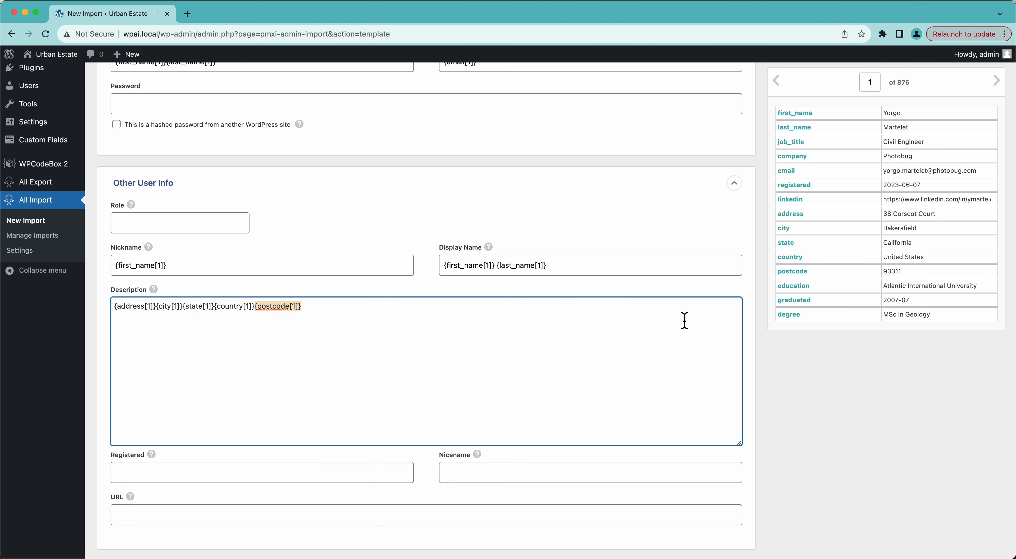
Add a line above the address elements in the Description reading {job_title[1]} at {company[1]}.
key("Return")
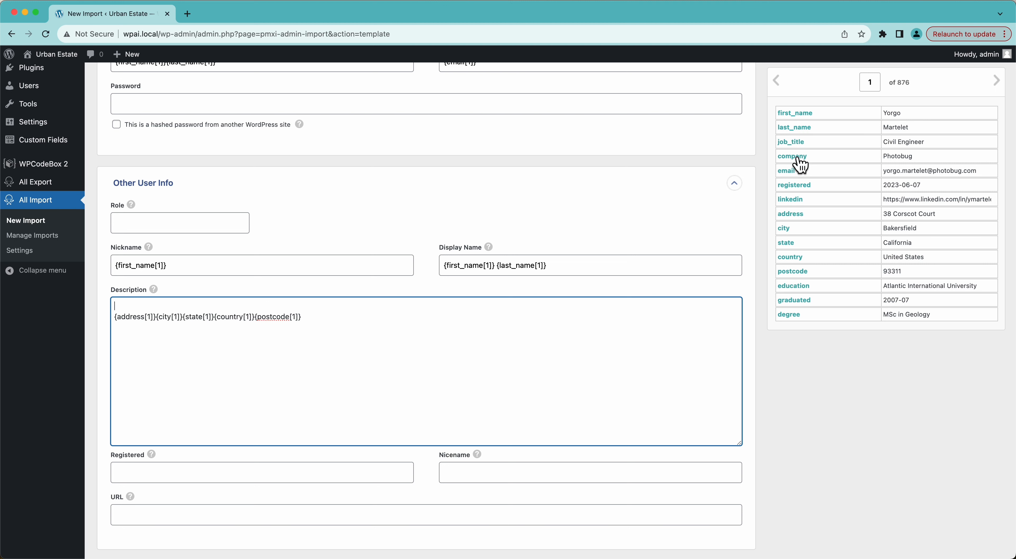
left_click_drag(796, 157, 545, 311)
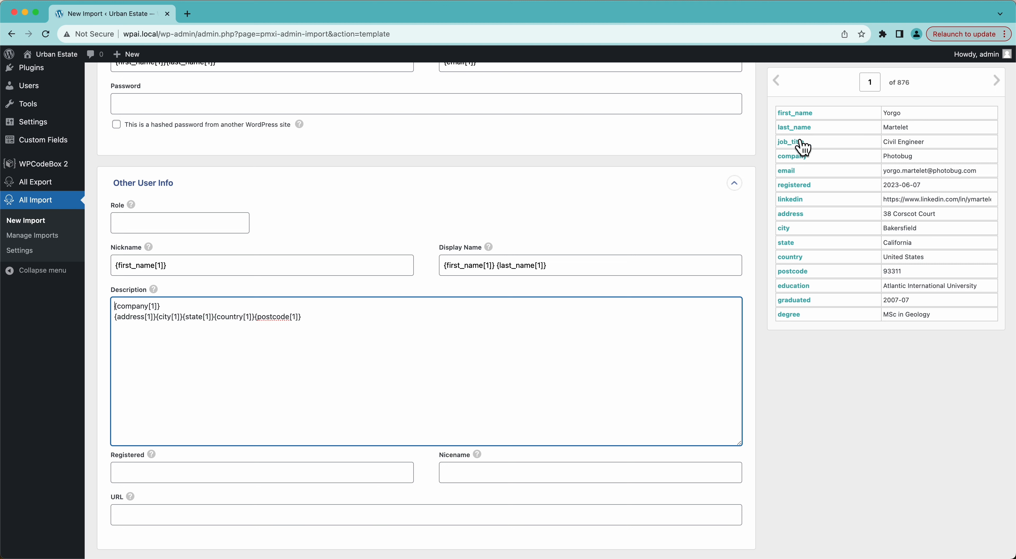
left_click(789, 150)
left_click_drag(787, 145, 118, 312)
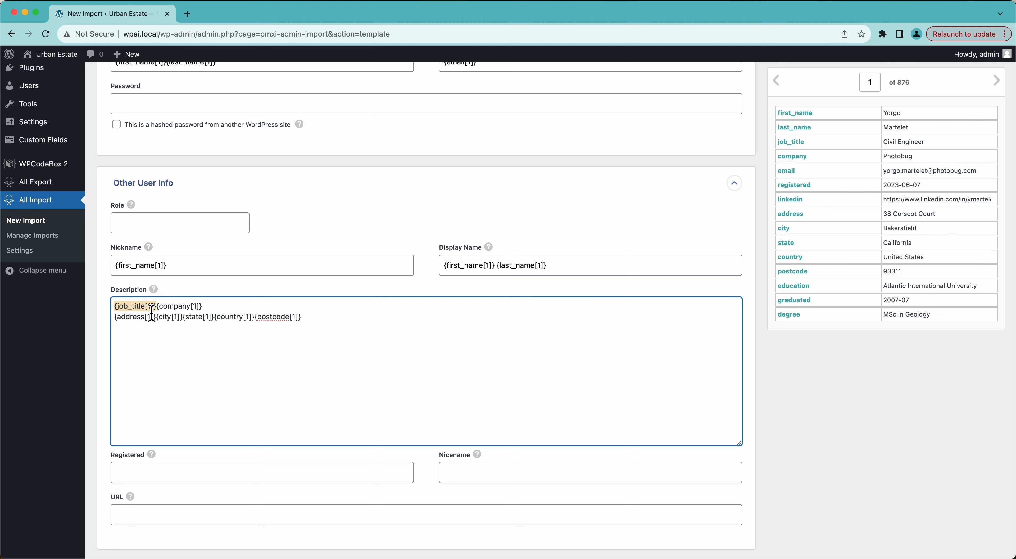
left_click(157, 306)
type("at")
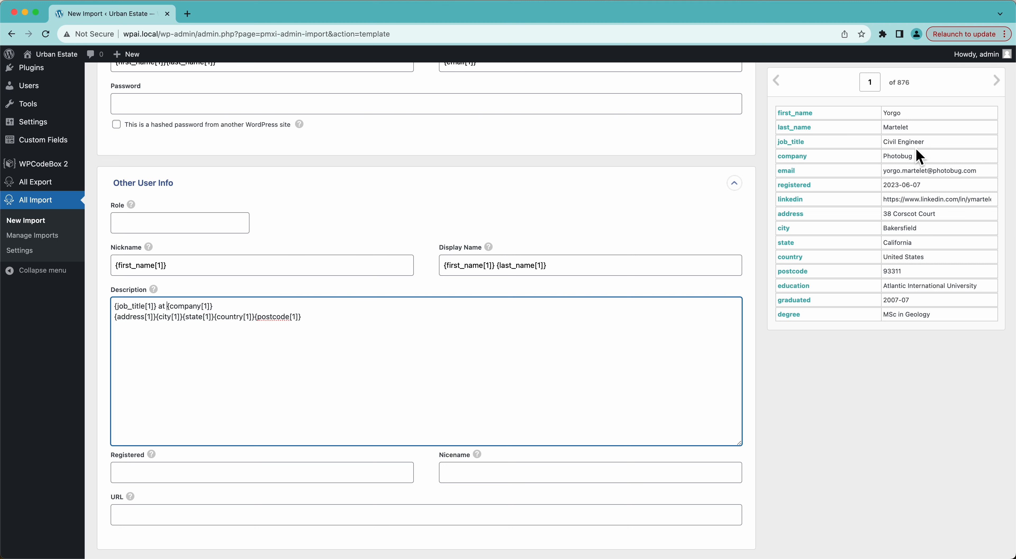
Separate the address, city, state, country and postcode elements in the Description with a comma and a space.
left_click(115, 321)
type(", ")
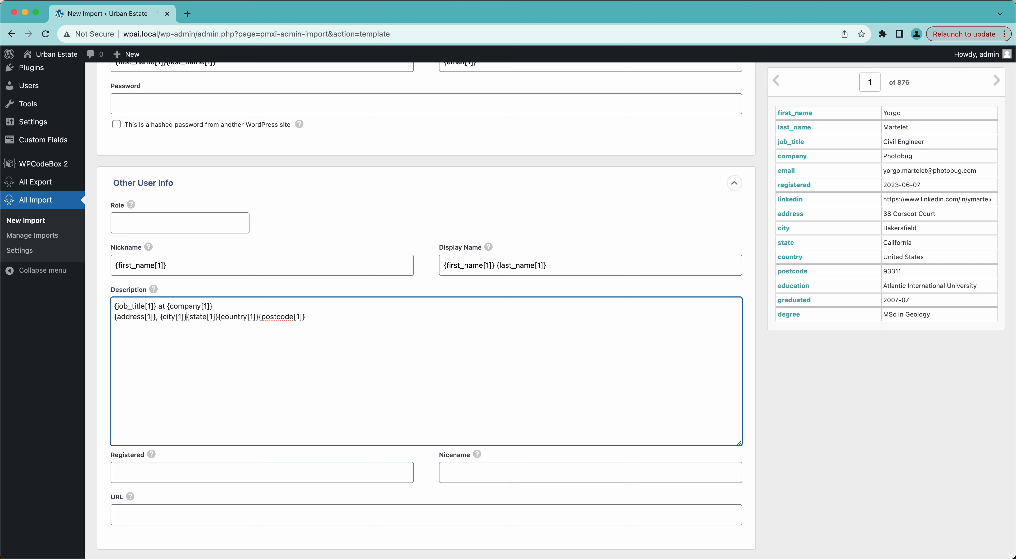
type(", ")
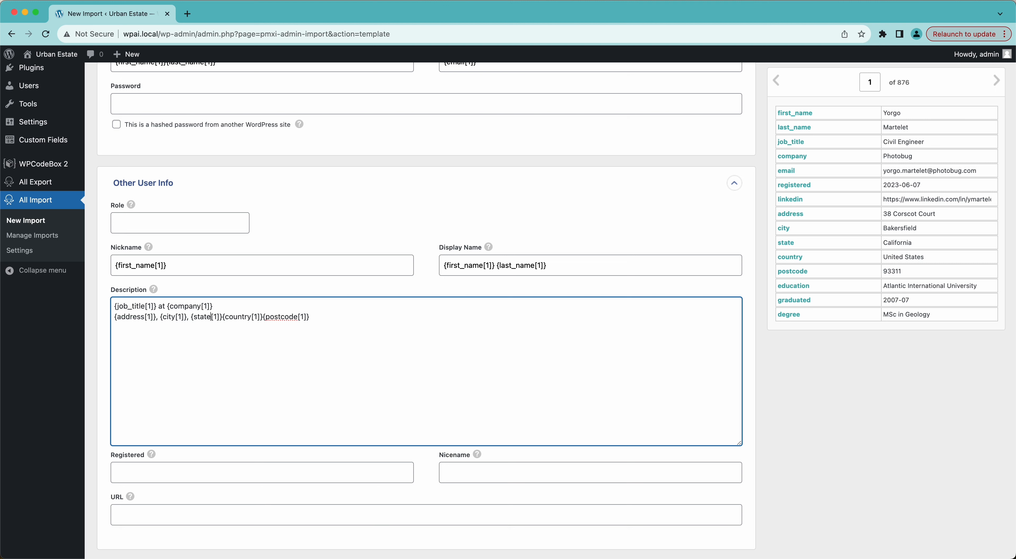
type(", ")
type(",")
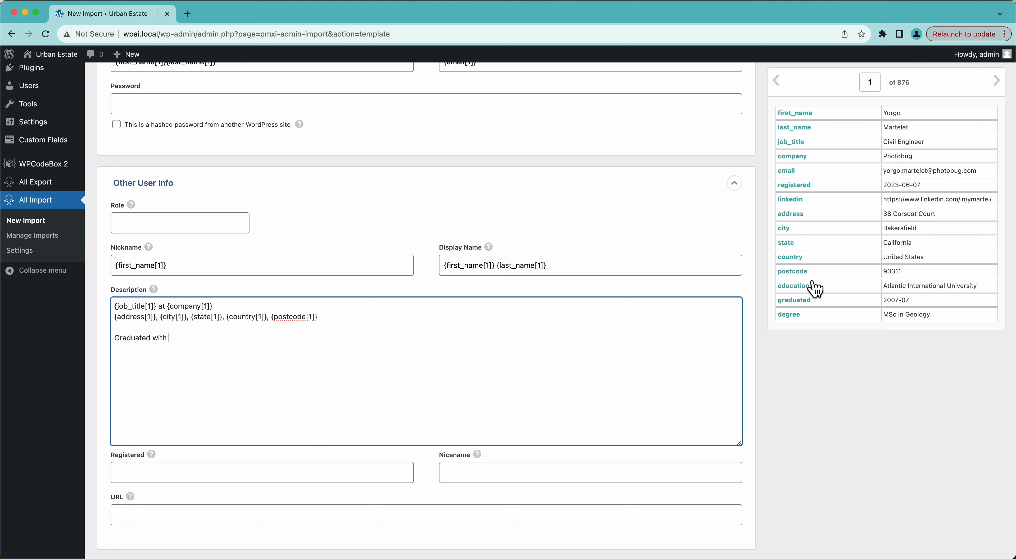
Below a blank line in the Description, add the sentence "Graduated with an {degree[1]} from {education[1]}.".
type("an")
left_click_drag(791, 315, 510, 345)
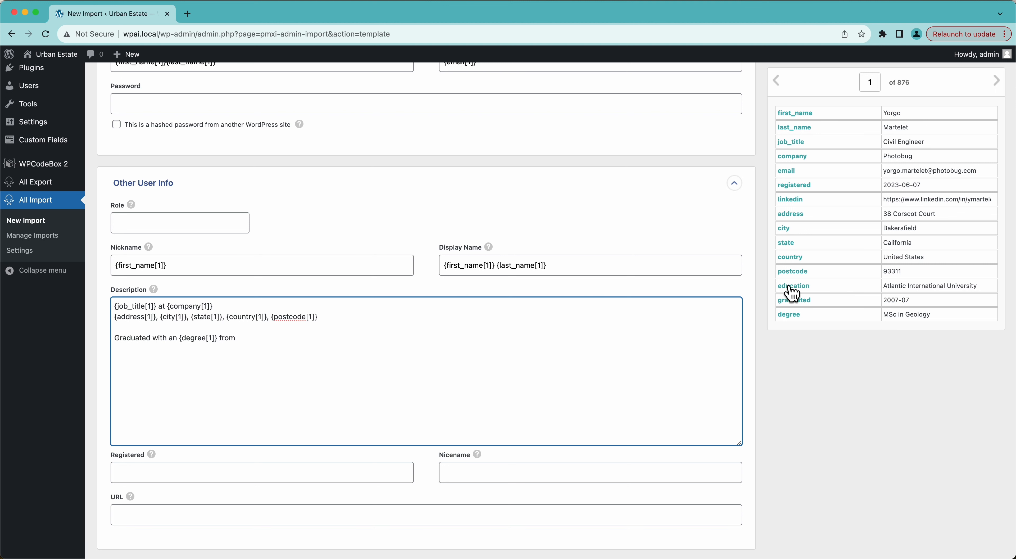
left_click_drag(794, 285, 471, 346)
type(".")
left_click_drag(116, 344, 220, 345)
left_click(186, 342)
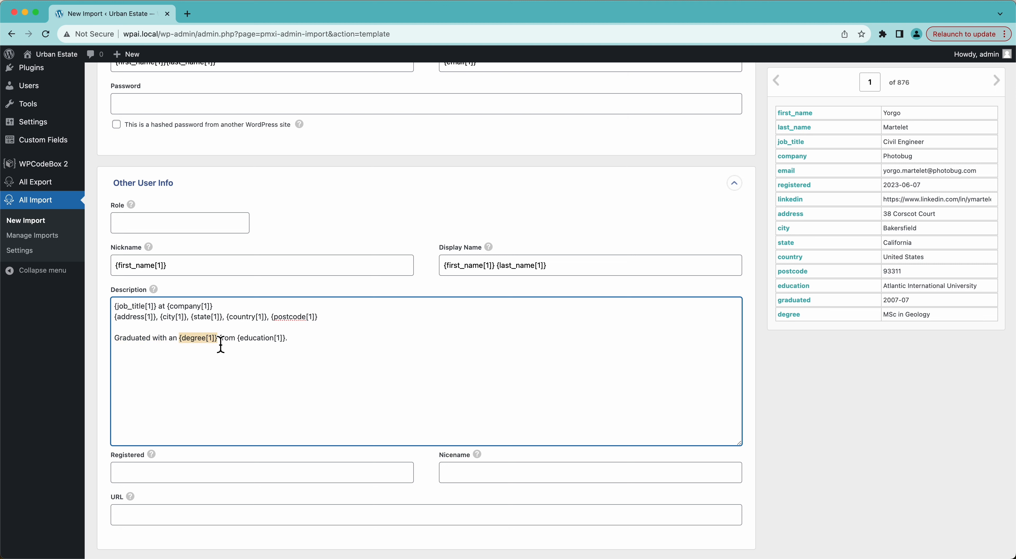
left_click(363, 361)
Map the registered element to the Registered field and the linkedin element to the URL field.
scroll(363, 361, "down", 3)
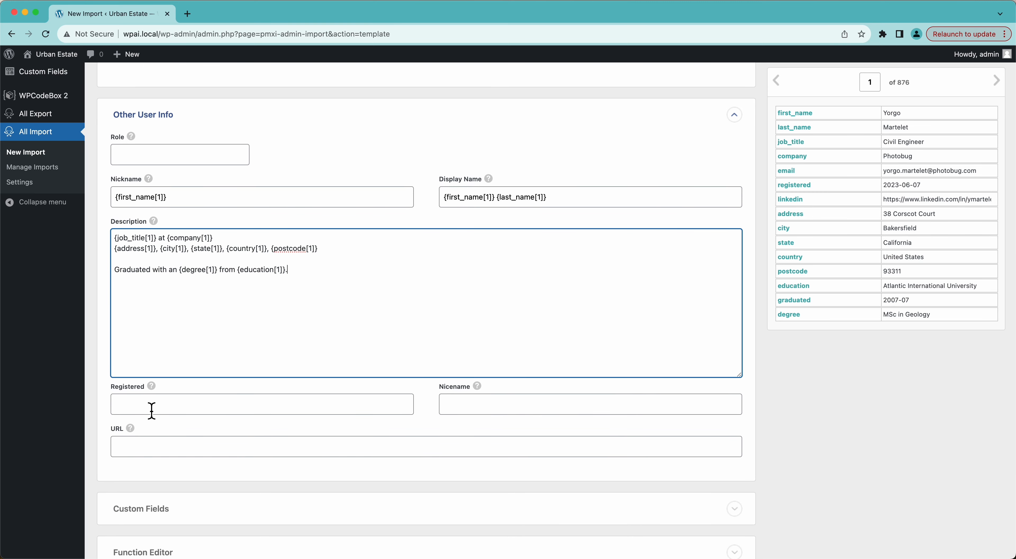
mouse_move(150, 389)
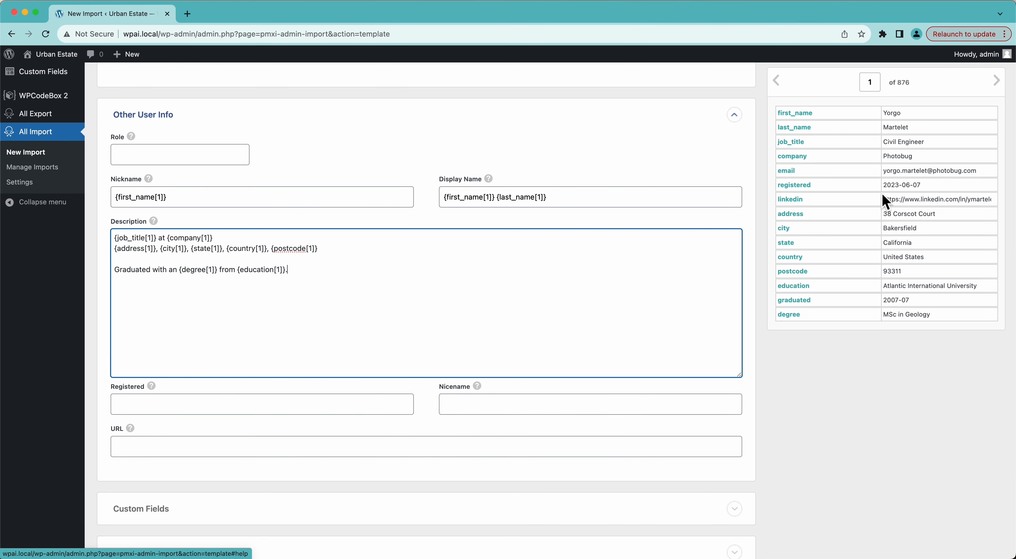
left_click_drag(802, 194, 243, 401)
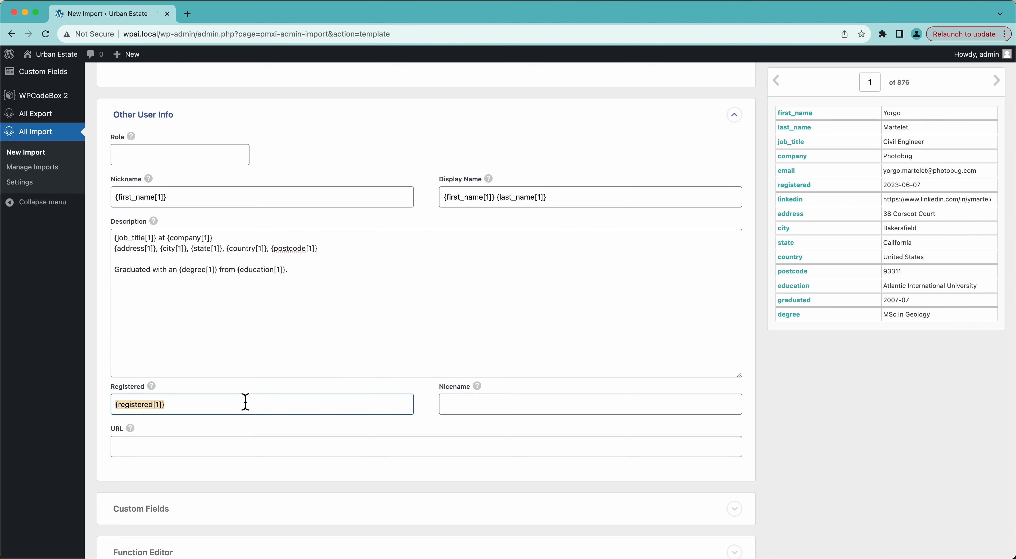
mouse_move(477, 389)
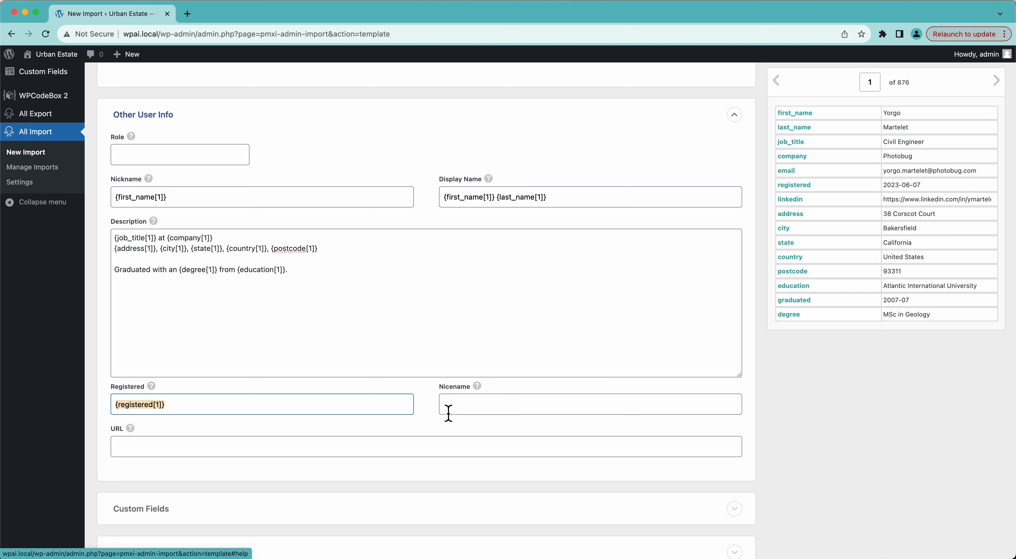
left_click(449, 446)
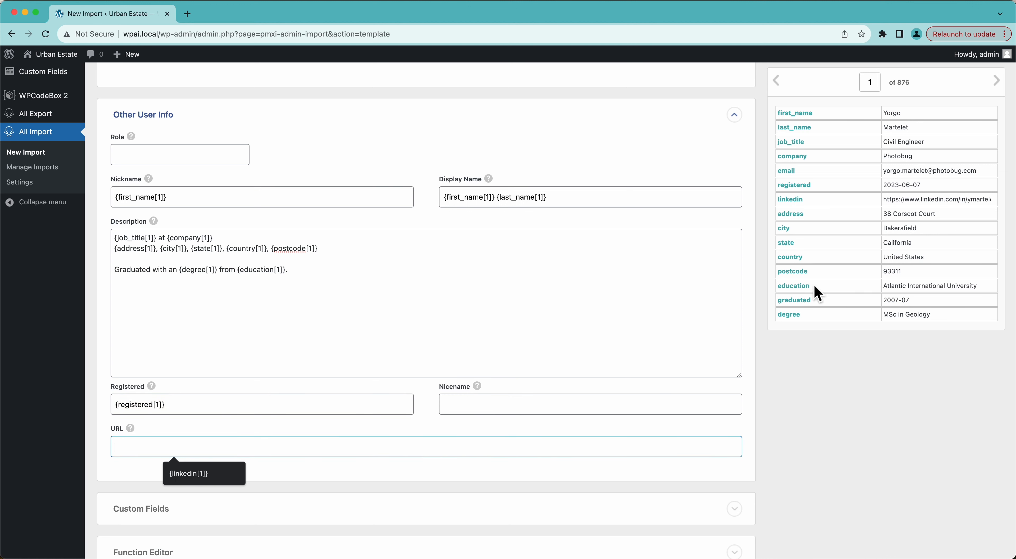
left_click_drag(791, 201, 225, 455)
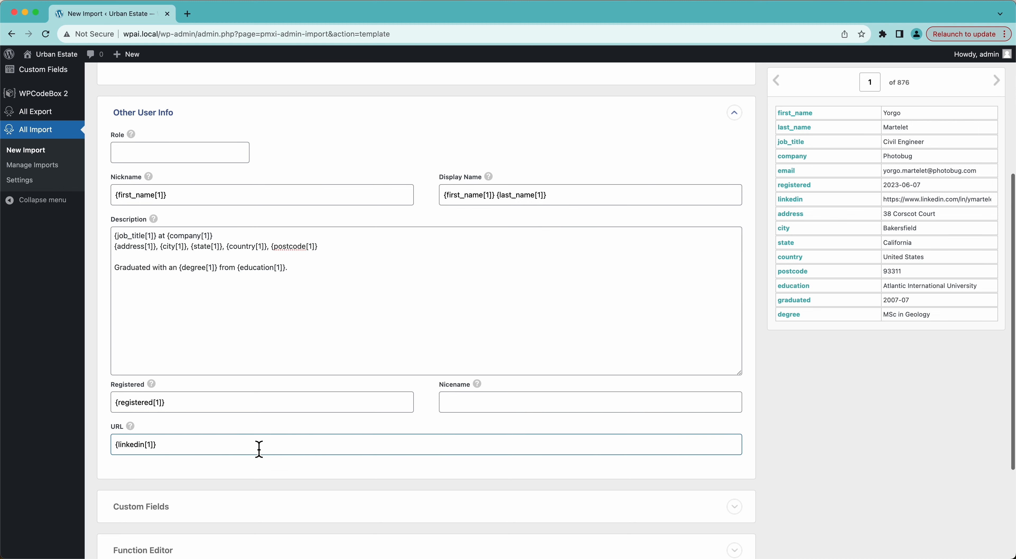
Expand the Custom Fields section, load the detected user fields and review their names and values.
scroll(237, 438, "down", 3)
left_click(152, 422)
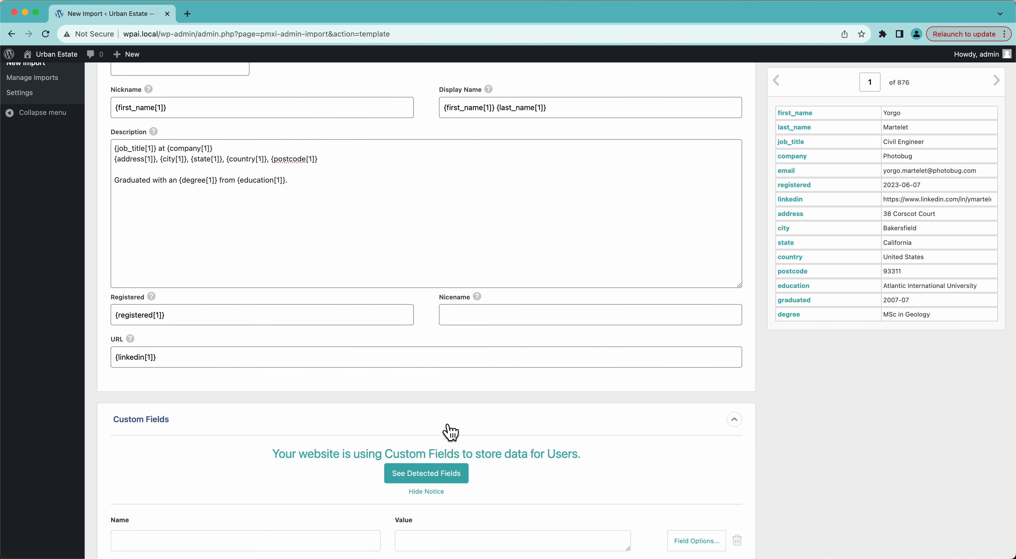
scroll(449, 431, "down", 5)
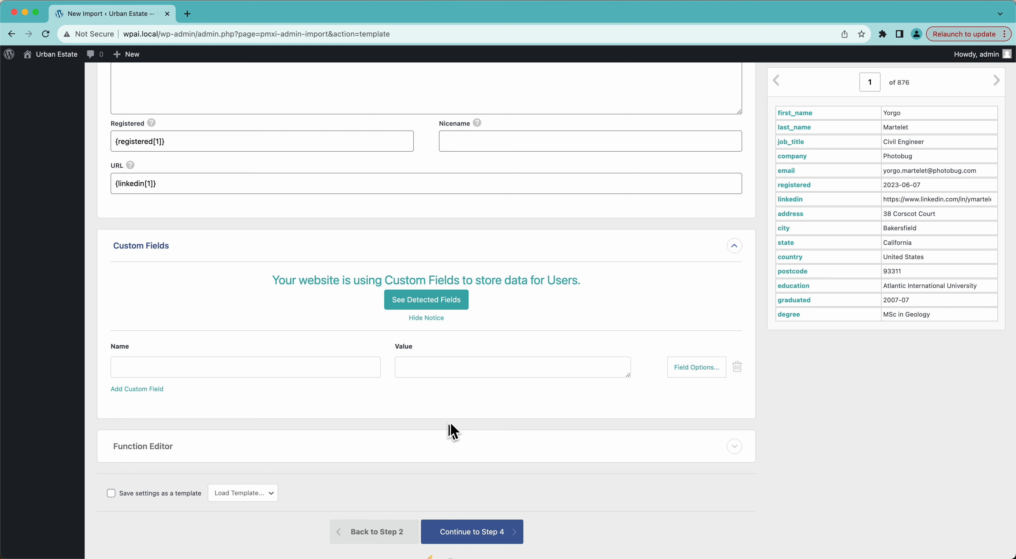
left_click(413, 301)
scroll(288, 373, "down", 3)
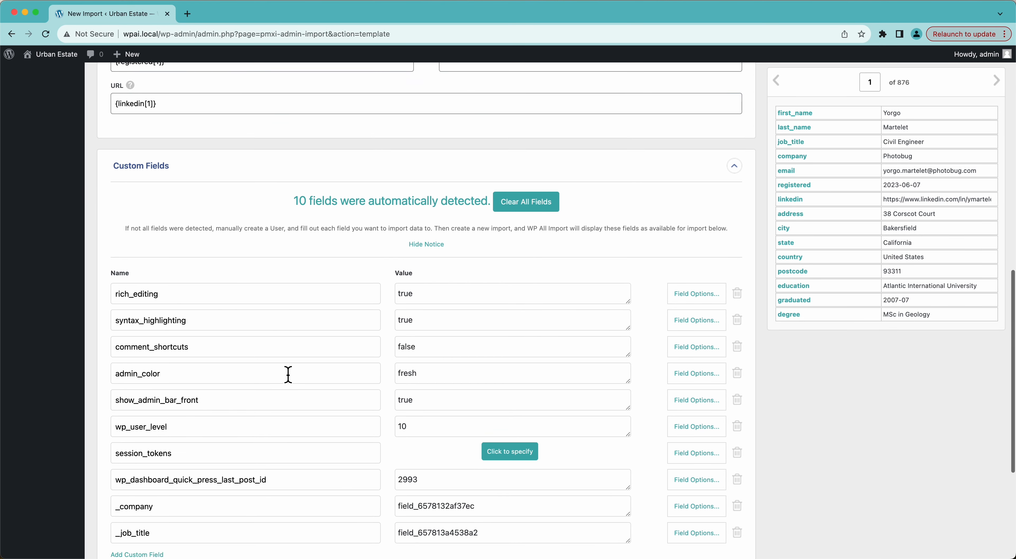
scroll(288, 374, "down", 2)
scroll(288, 374, "up", 1)
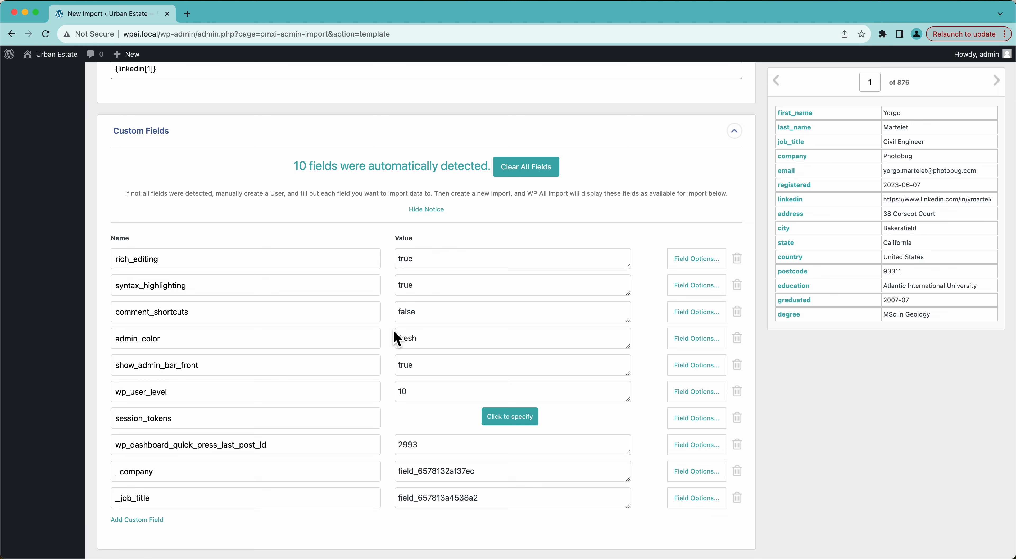
scroll(396, 338, "up", 3)
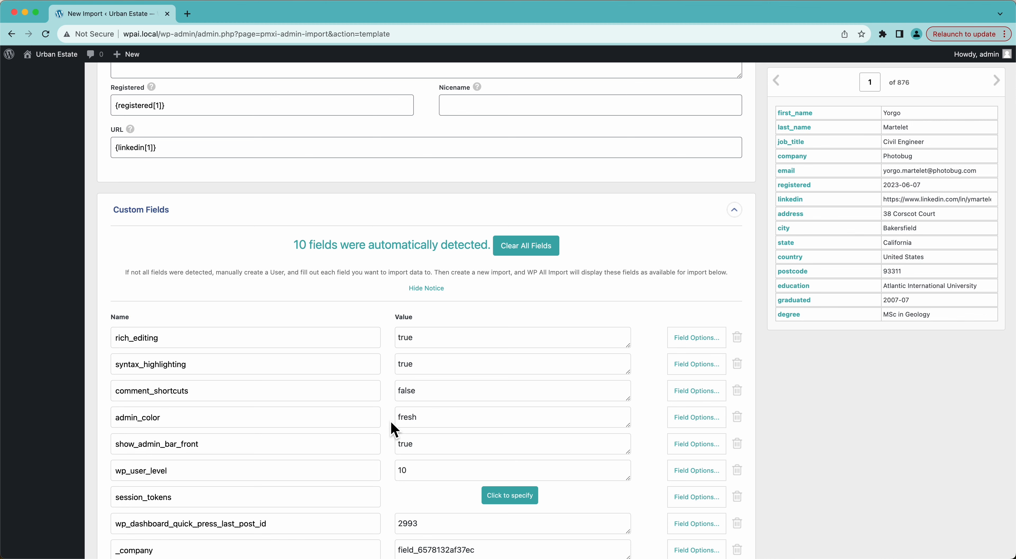
Start a new ACF field group in a separate browser tab and title it User Fields.
scroll(226, 234, "up", 20)
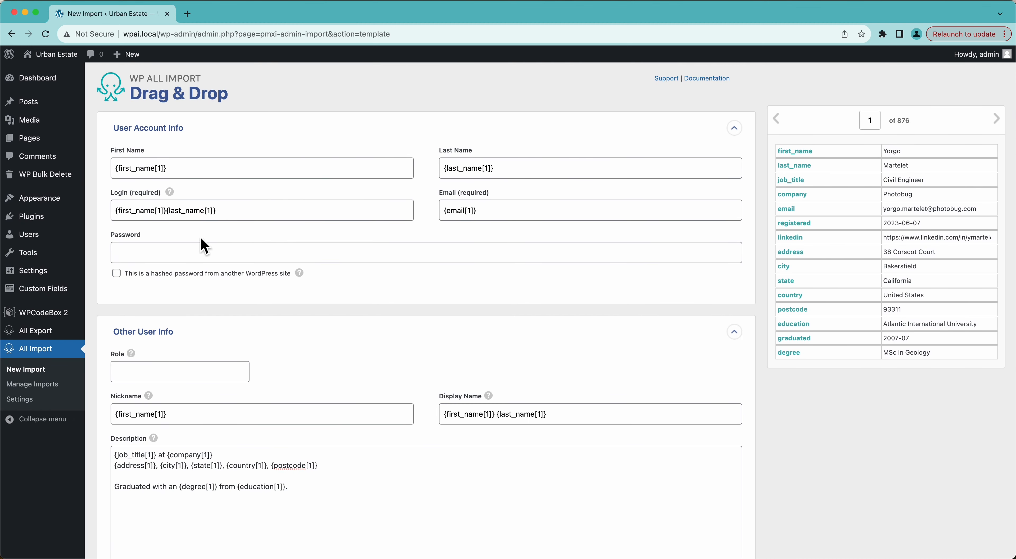
mouse_move(59, 289)
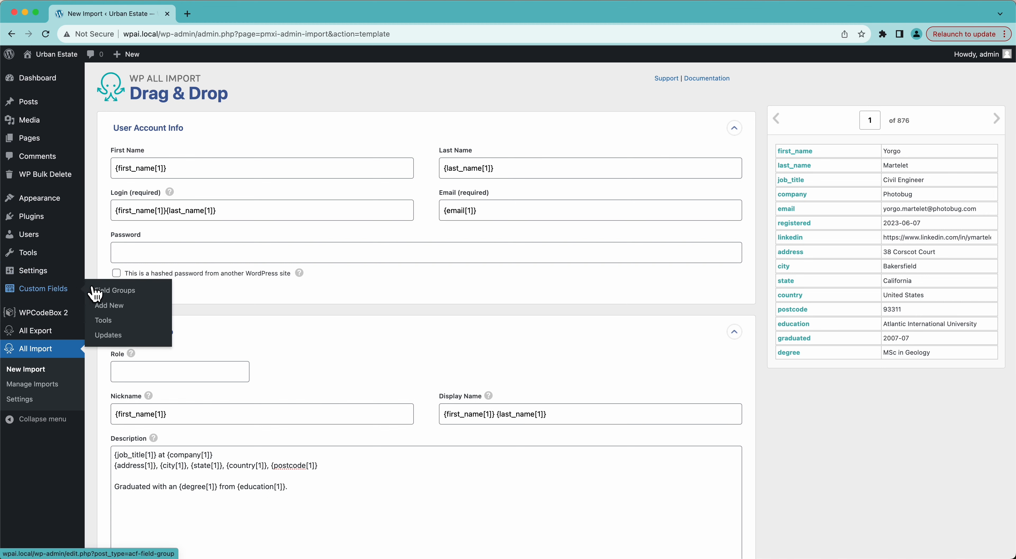
left_click(110, 305, "super")
left_click(209, 18)
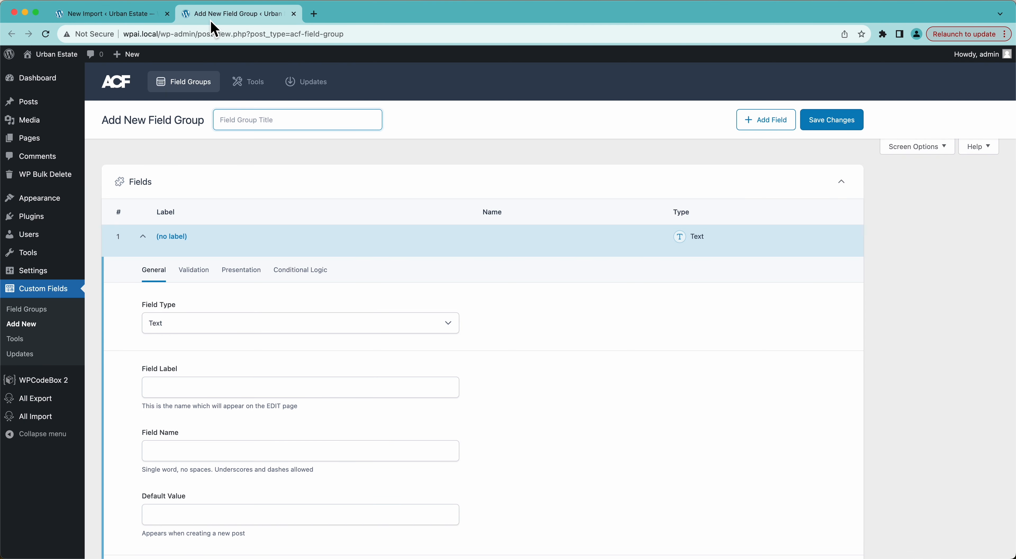
type("user")
type("User Fields")
Move the field group page into its own window and place it side by side with the import window.
left_click_drag(213, 28, 894, 178)
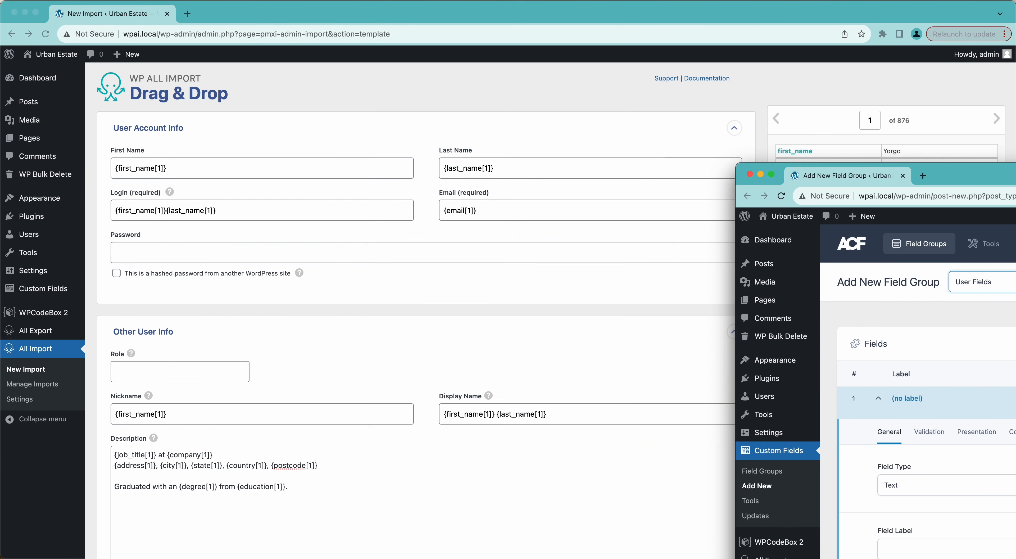
left_click_drag(1015, 176, 1015, 162)
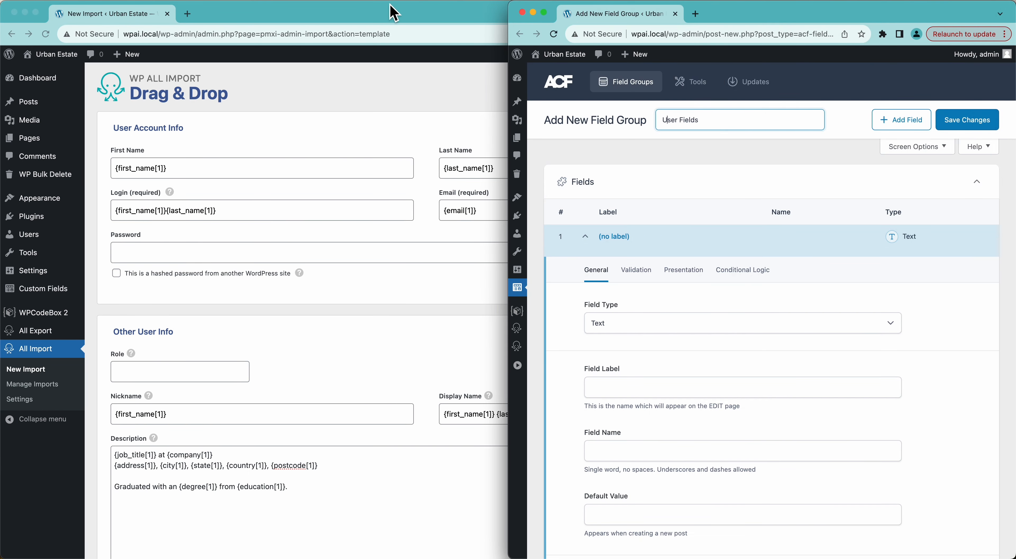
left_click_drag(393, 12, 1, 197)
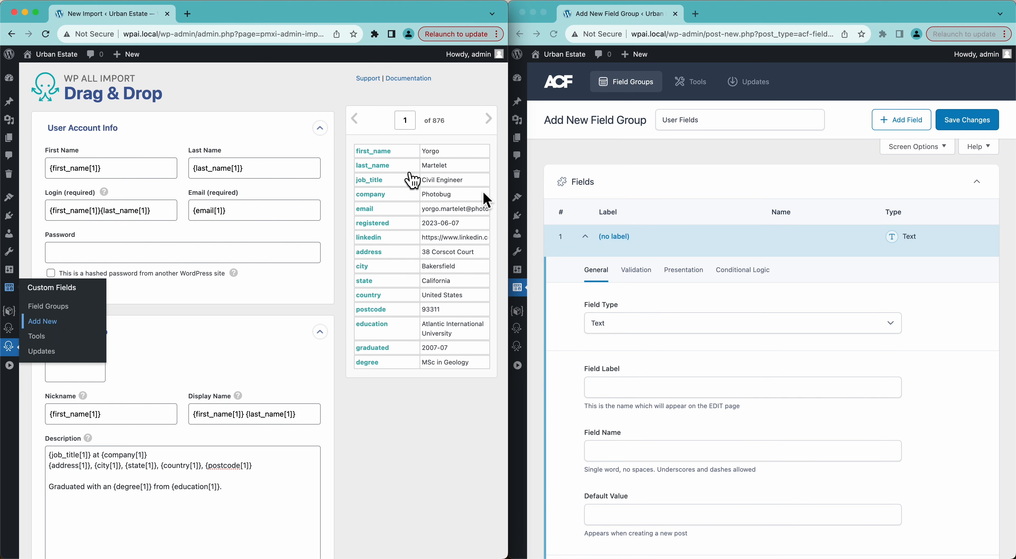
Label the first text field Job Title, with job_title as its field name.
scroll(605, 385, "down", 3)
left_click(605, 271)
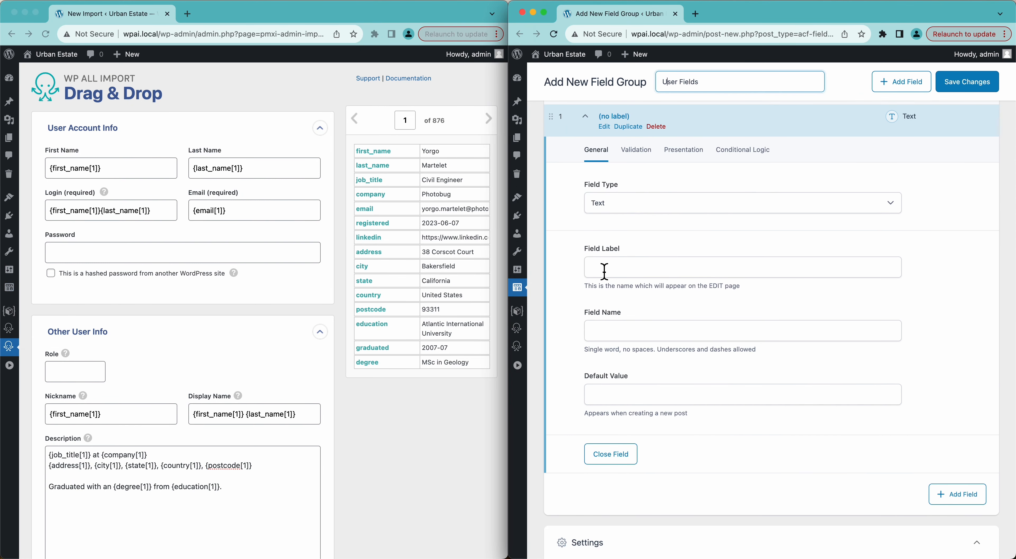
left_click(605, 271)
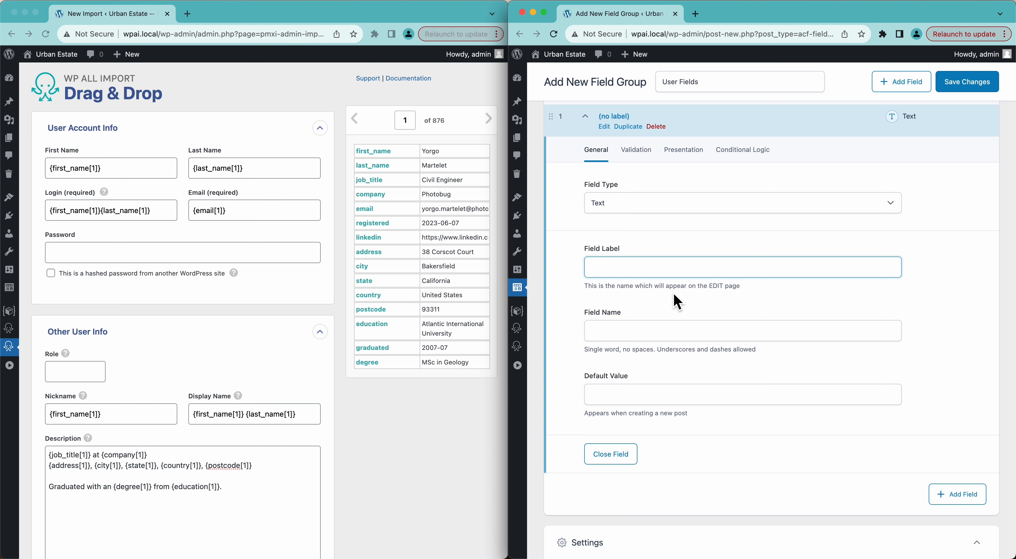
type("Job Title")
left_click(657, 333)
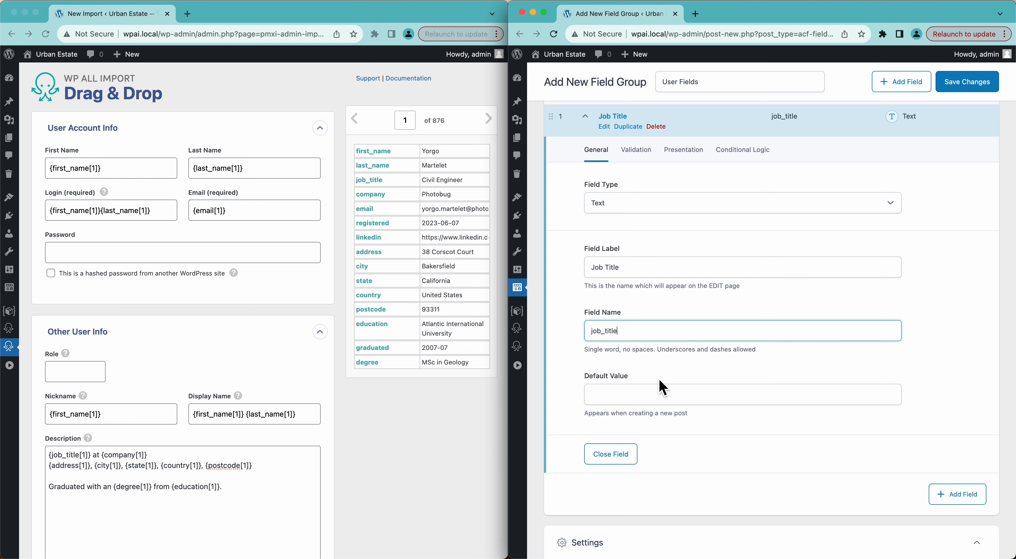
Add a second text field to the group and label it Company.
left_click(971, 501)
scroll(726, 332, "down", 8)
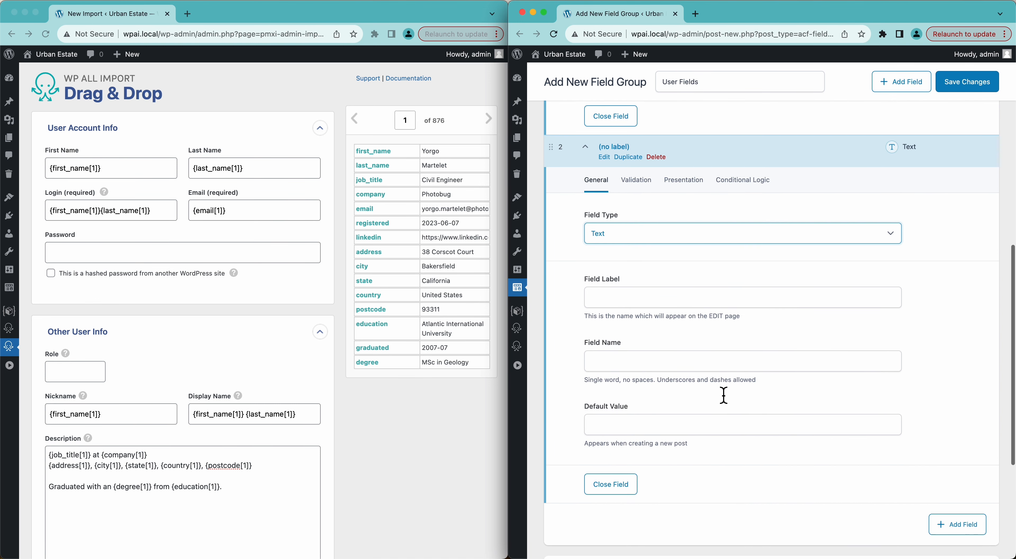
left_click(608, 319)
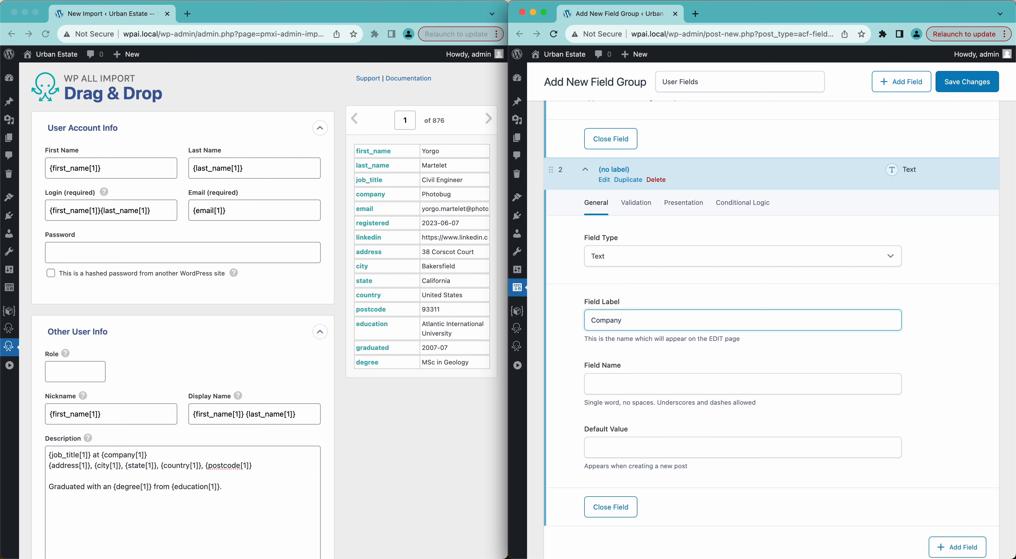
Add a third text field to the group and label it Company Address.
scroll(770, 327, "down", 3)
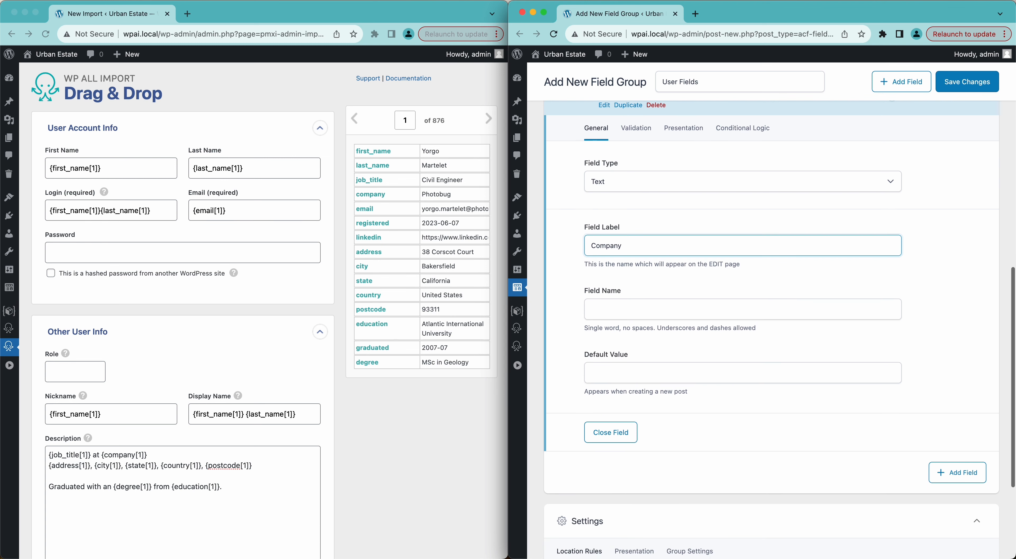
left_click(944, 475)
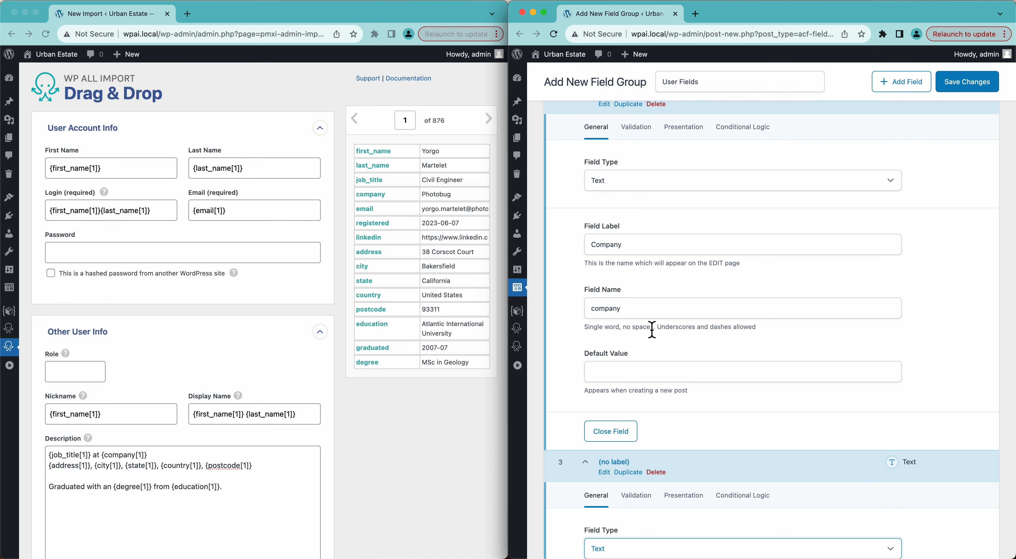
scroll(653, 331, "down", 5)
scroll(651, 328, "down", 6)
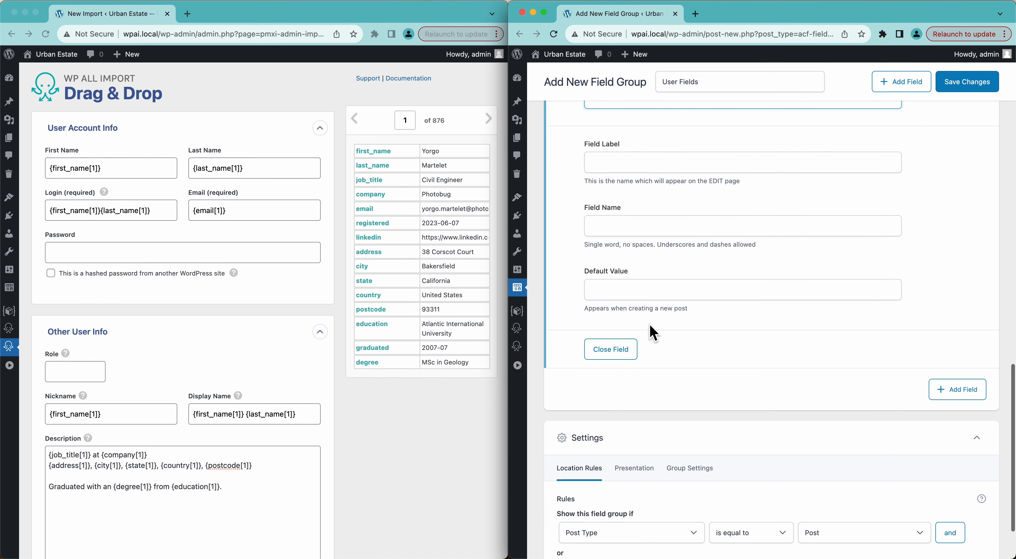
scroll(651, 273, "up", 3)
left_click(607, 281)
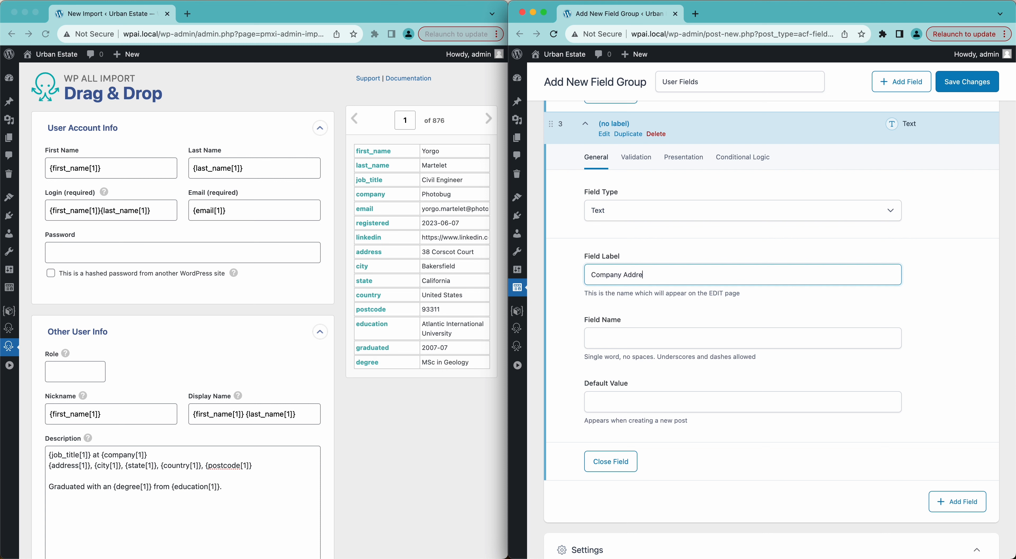
Add a fourth text field to the group and label it University.
left_click(974, 502)
scroll(646, 419, "down", 5)
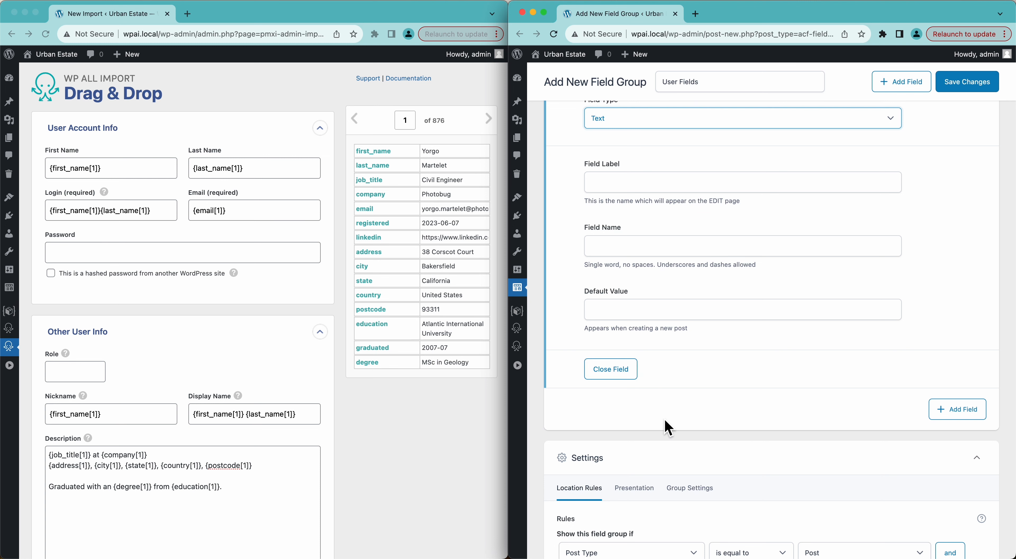
scroll(665, 424, "up", 2)
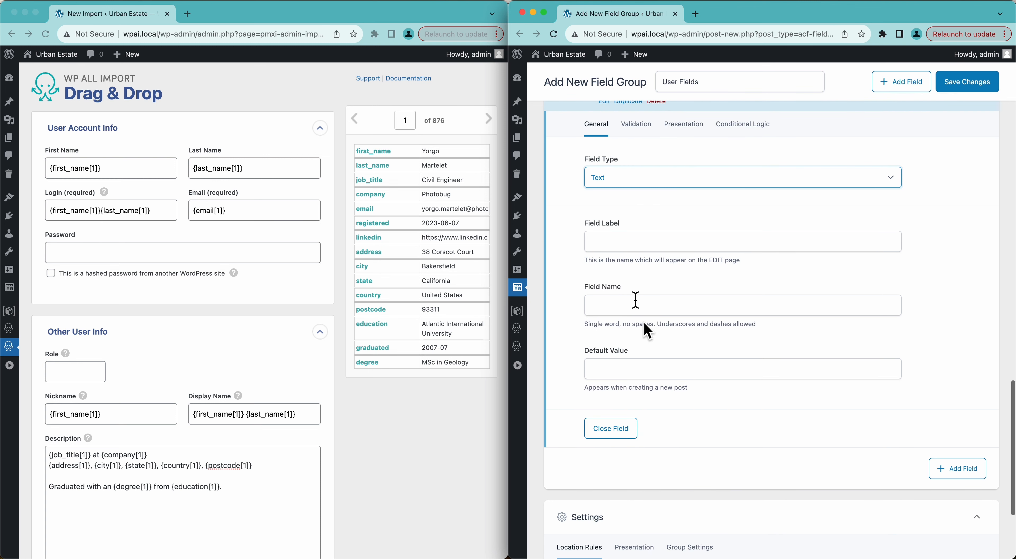
left_click(602, 247)
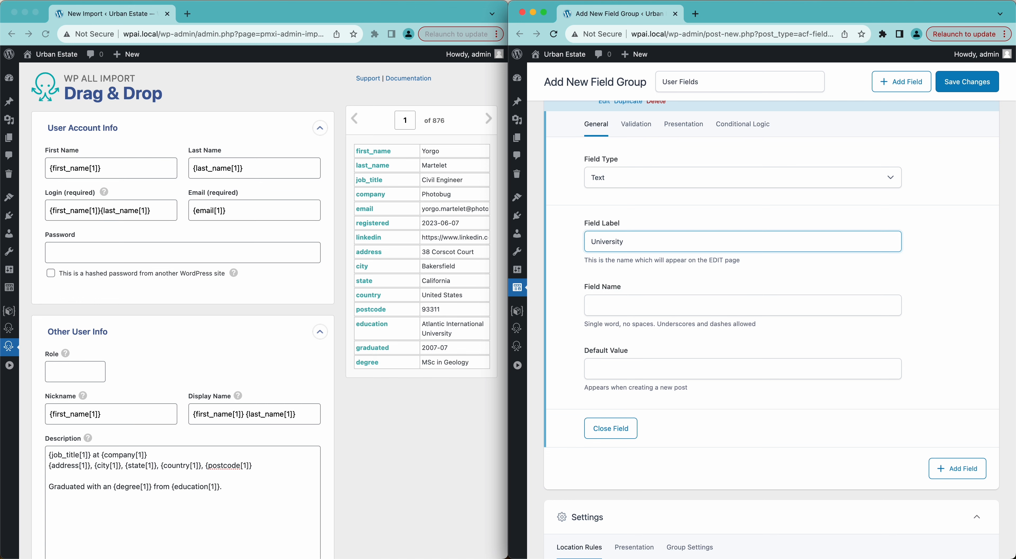
Add a fifth text field to the group and label it Degree.
left_click(957, 468)
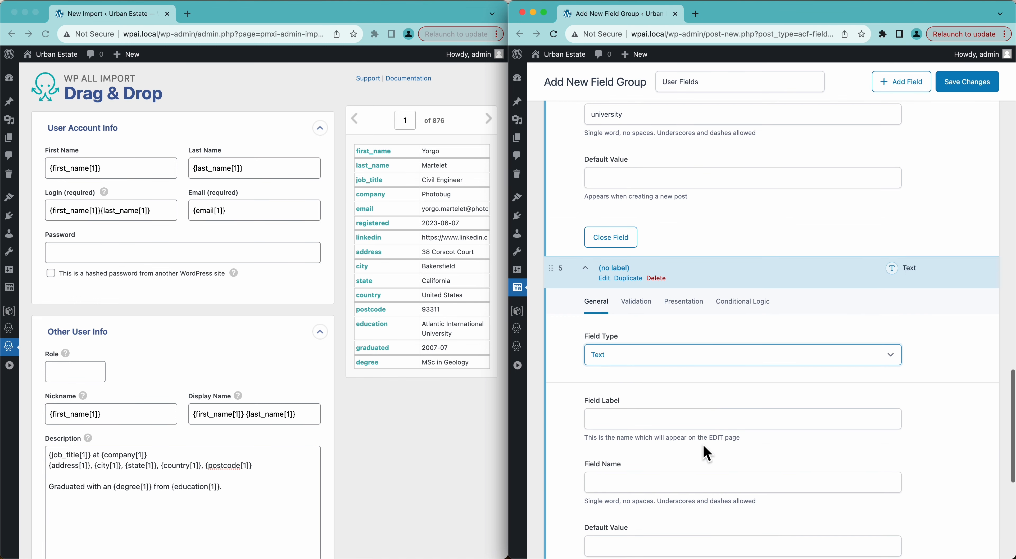
scroll(706, 453, "down", 3)
left_click(613, 335)
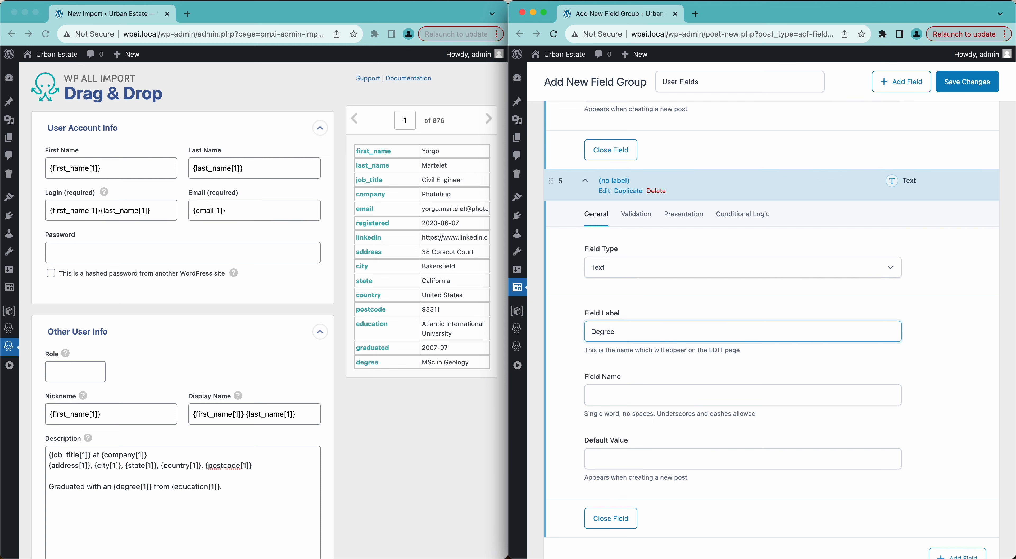
Add a sixth text field labelled Graduated, with graduated as its field name.
scroll(835, 472, "down", 5)
left_click(955, 458)
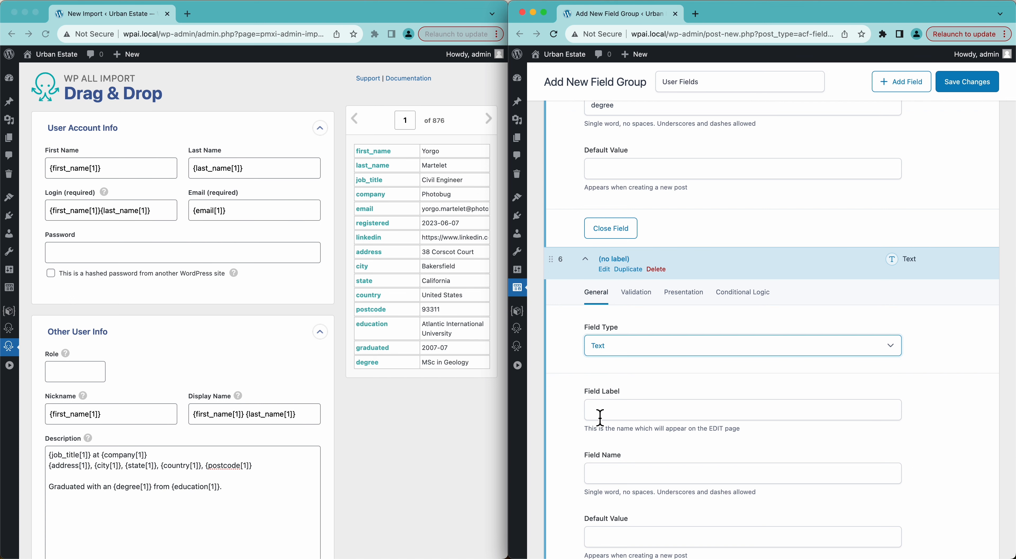
left_click(600, 417)
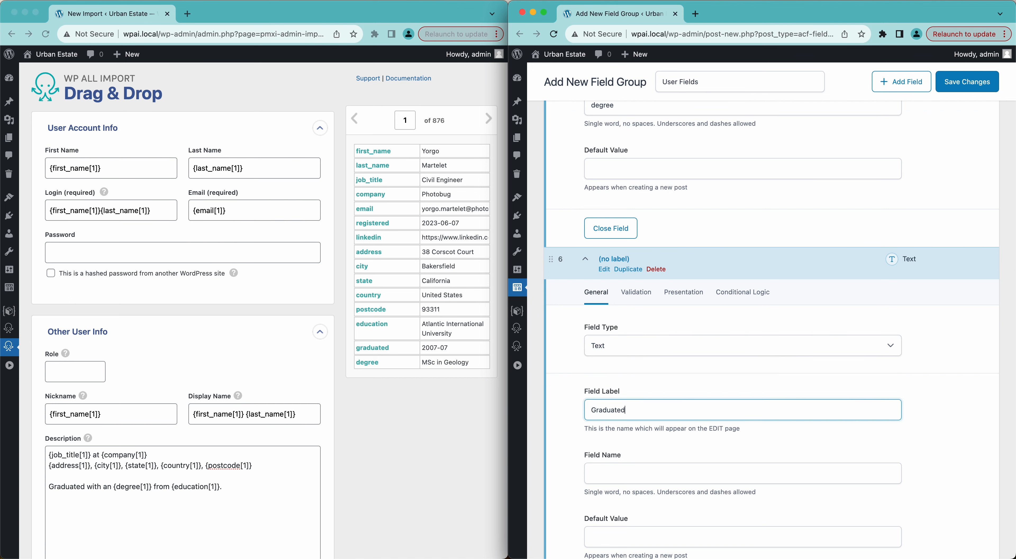
scroll(639, 407, "down", 7)
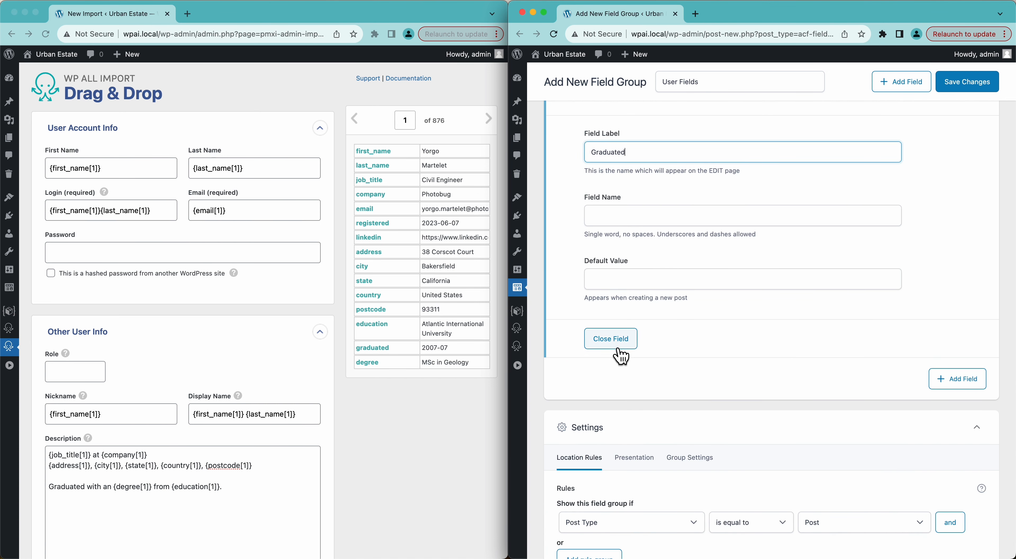
left_click(667, 220)
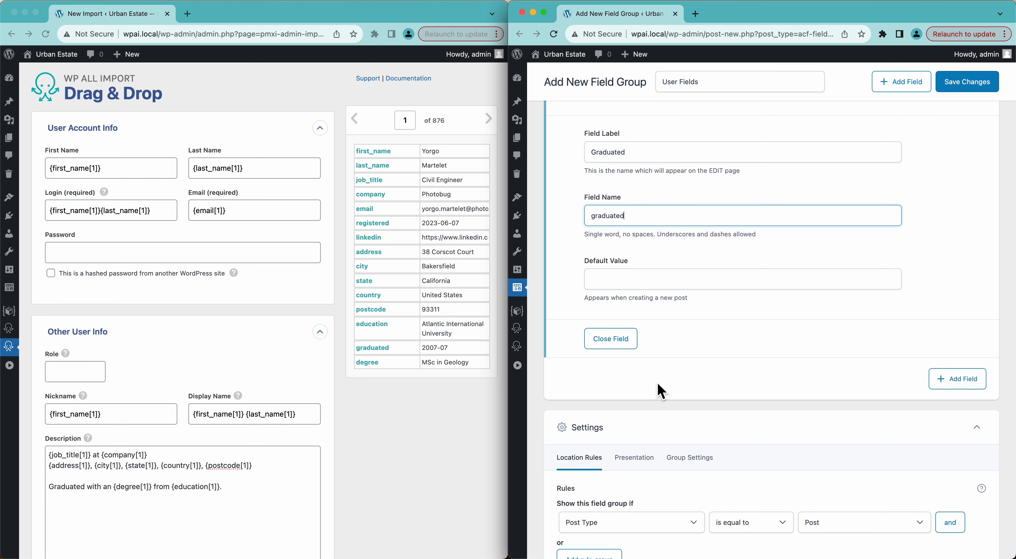
Set the location rule to User Role is equal to Subscriber and save the field group.
scroll(661, 391, "down", 2)
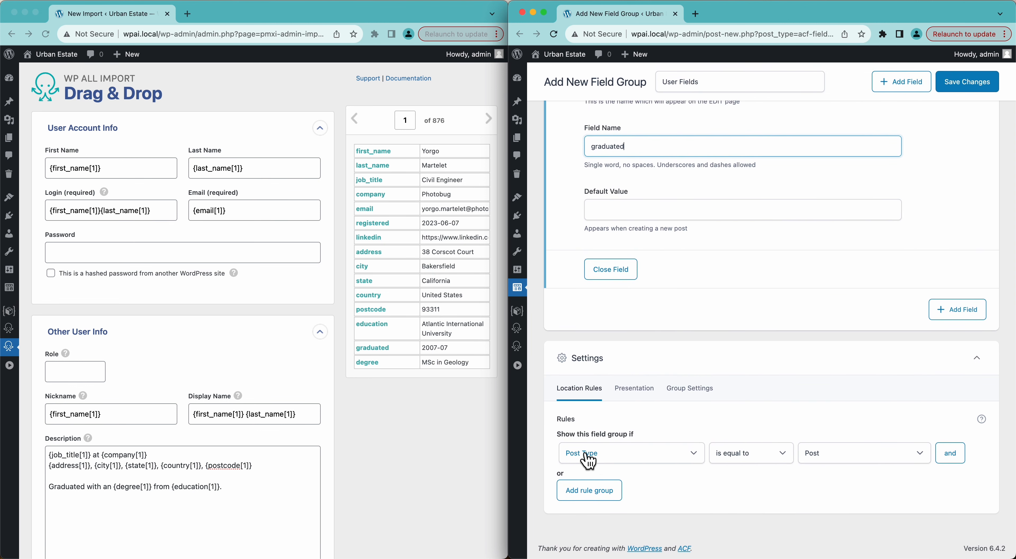
left_click(609, 461)
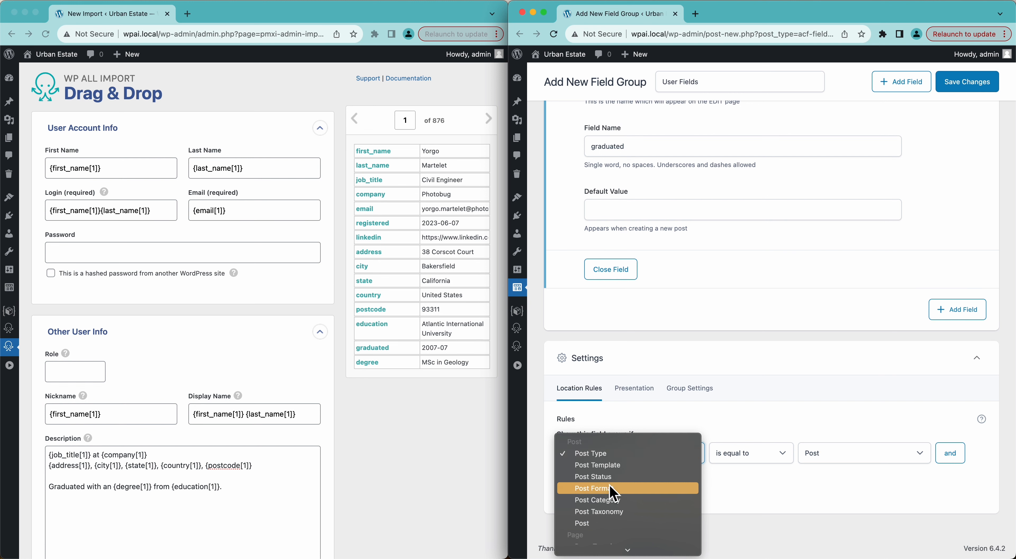
scroll(612, 491, "down", 5)
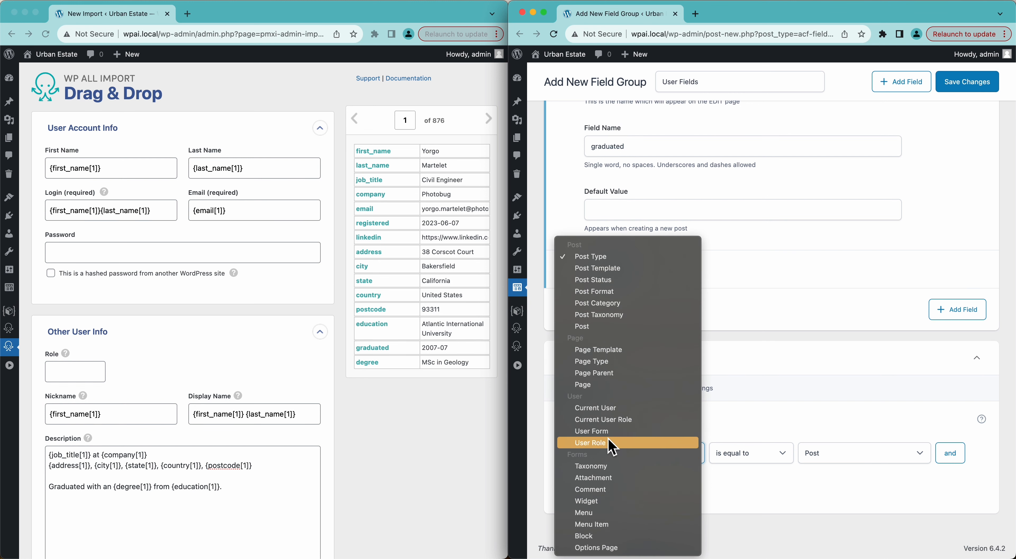
left_click(611, 444)
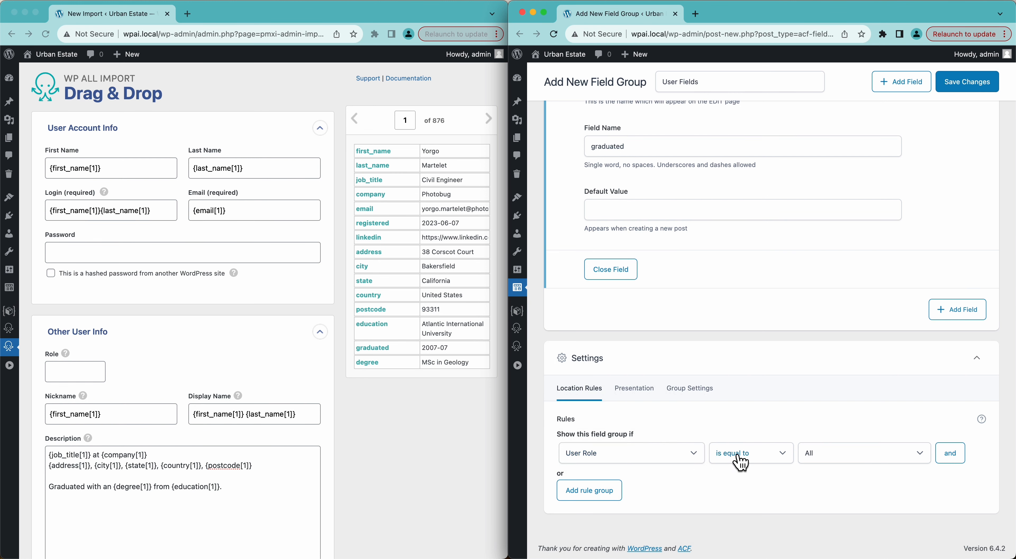
left_click(823, 454)
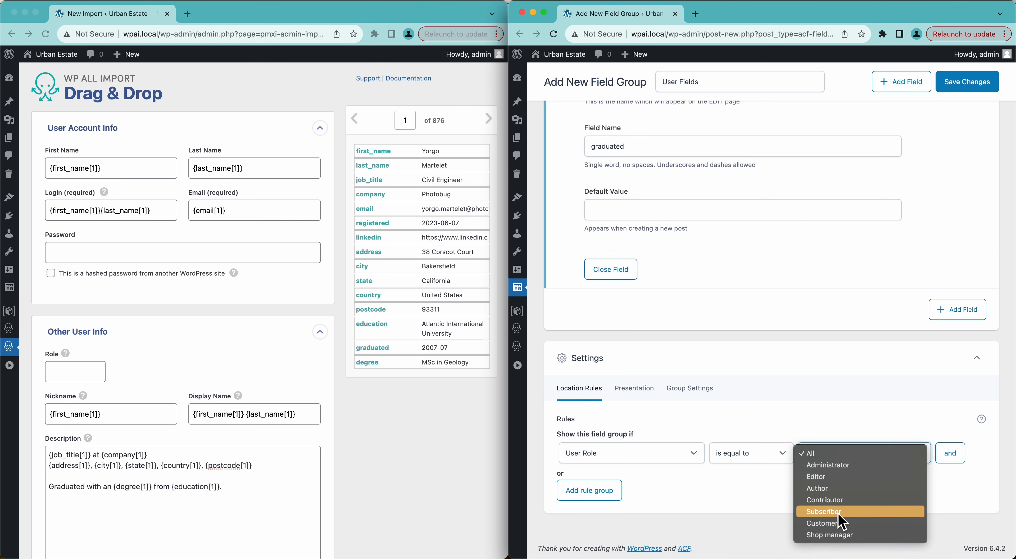
left_click(776, 504)
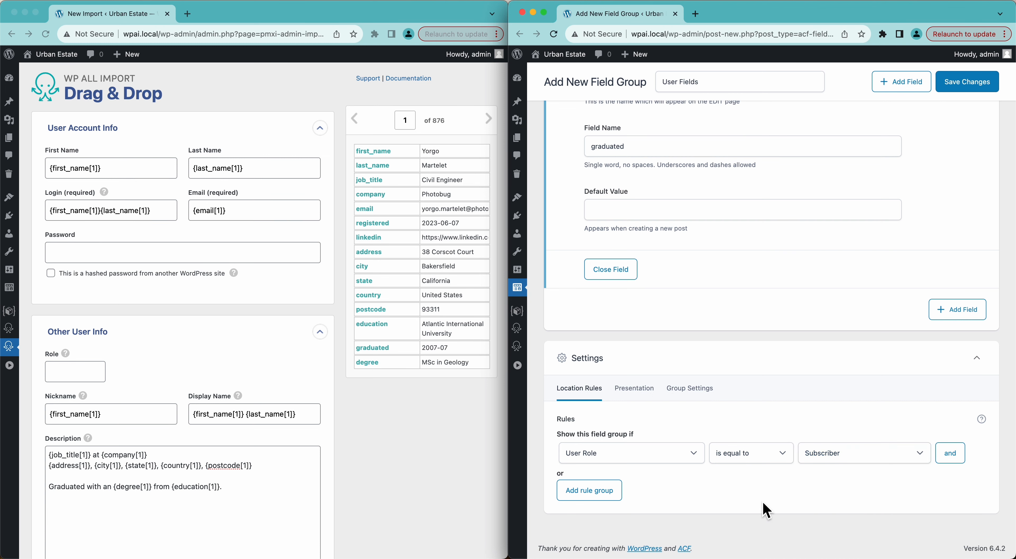
left_click(974, 79)
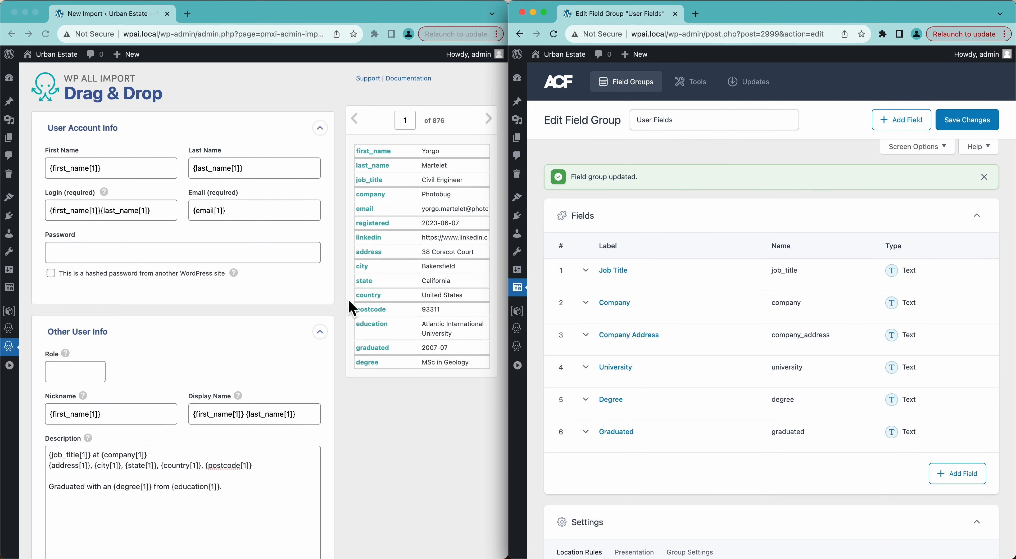
Widen the field group window and open the Add New User form in a separate browser tab.
mouse_move(613, 278)
left_click_drag(513, 420, 301, 426)
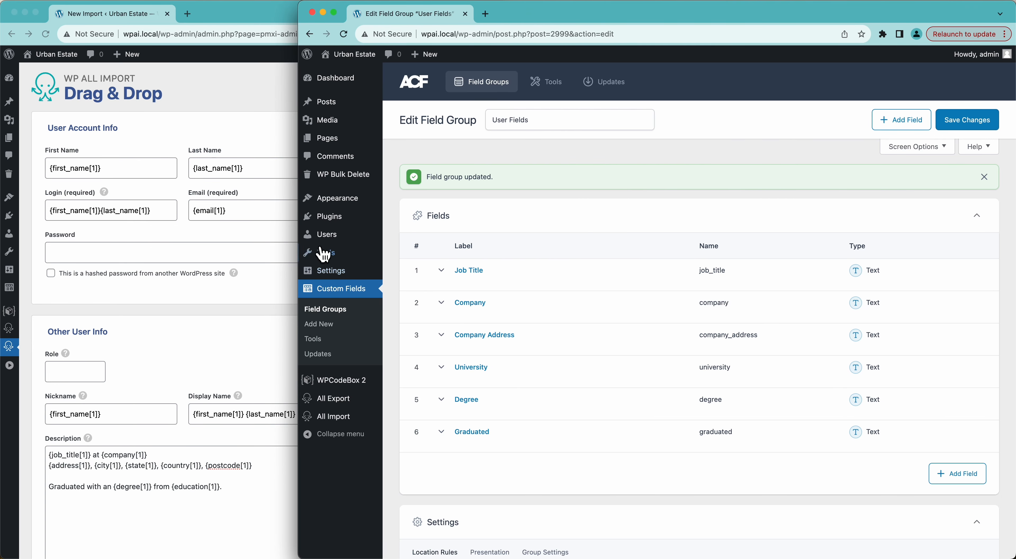
mouse_move(320, 237)
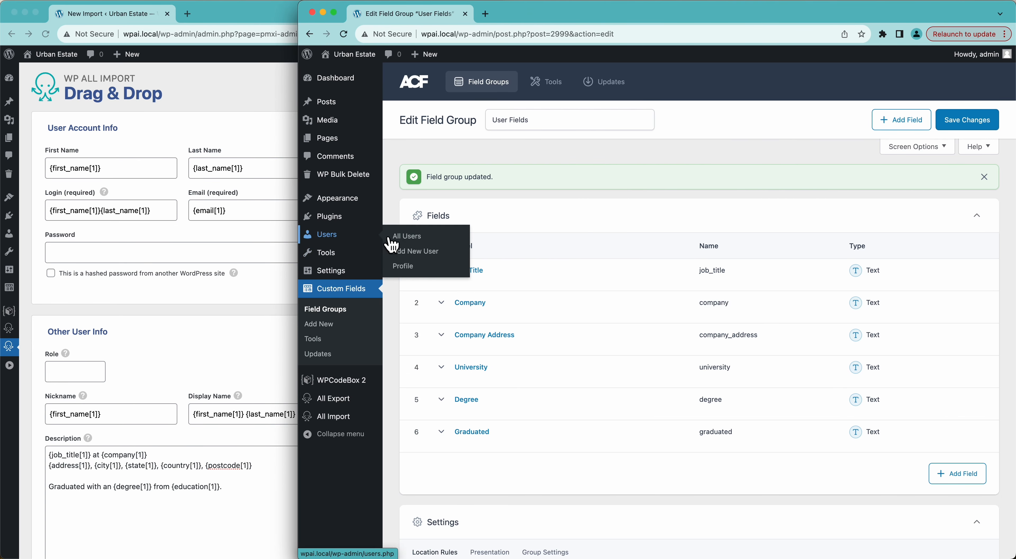
left_click(404, 260, "super")
left_click(514, 23)
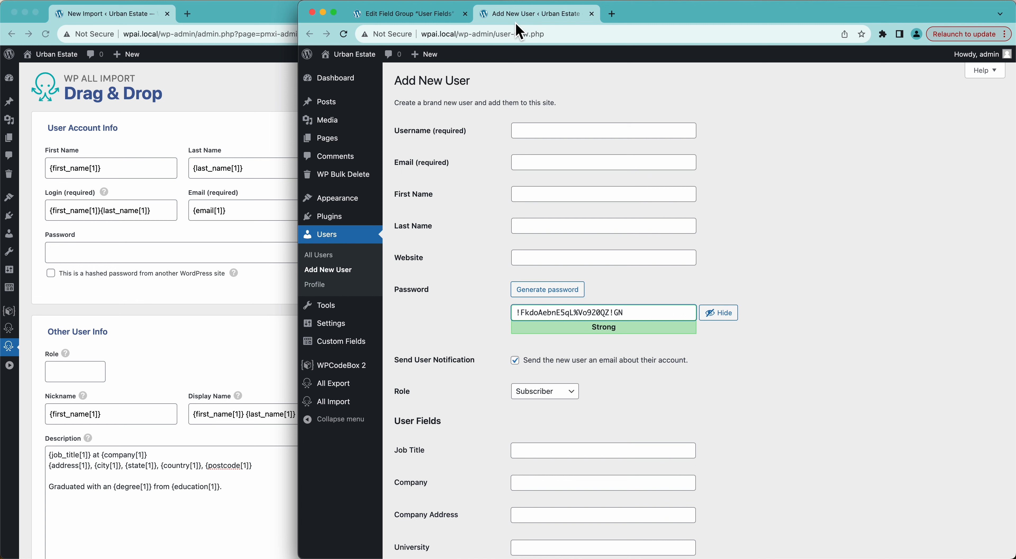
Enter test as the new user's username and fill in the email address.
left_click(527, 134)
type("te")
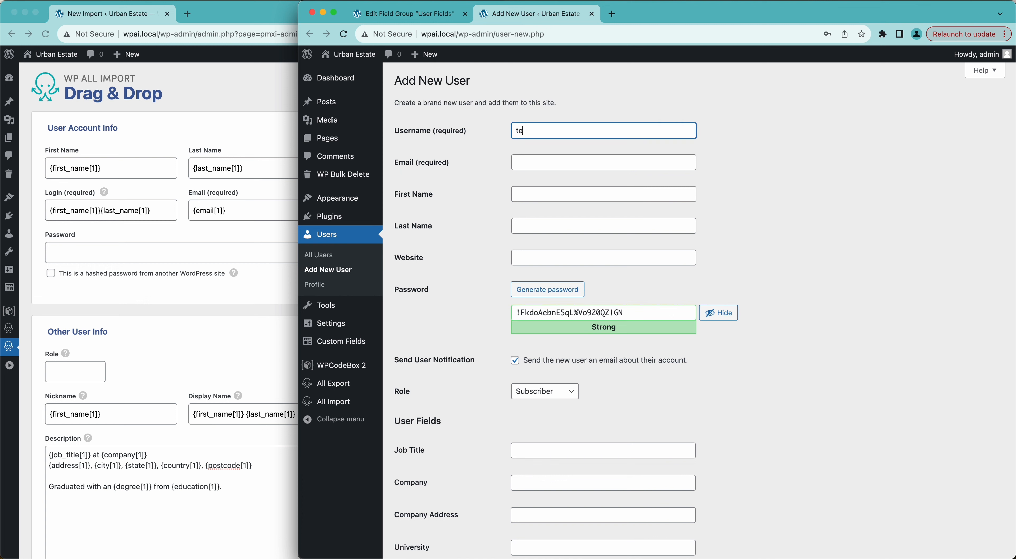
type("st")
key("Tab")
type("te")
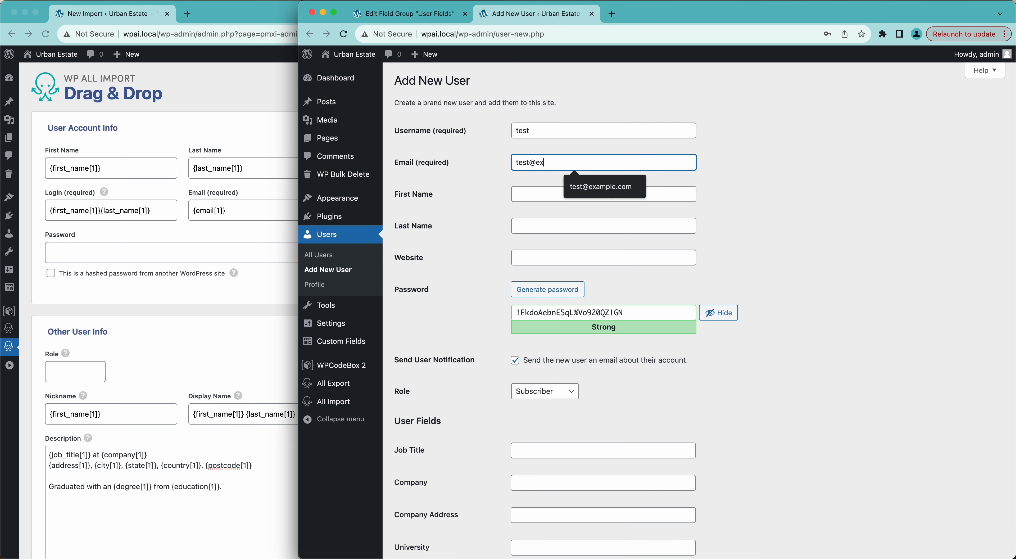
type("st@example.com")
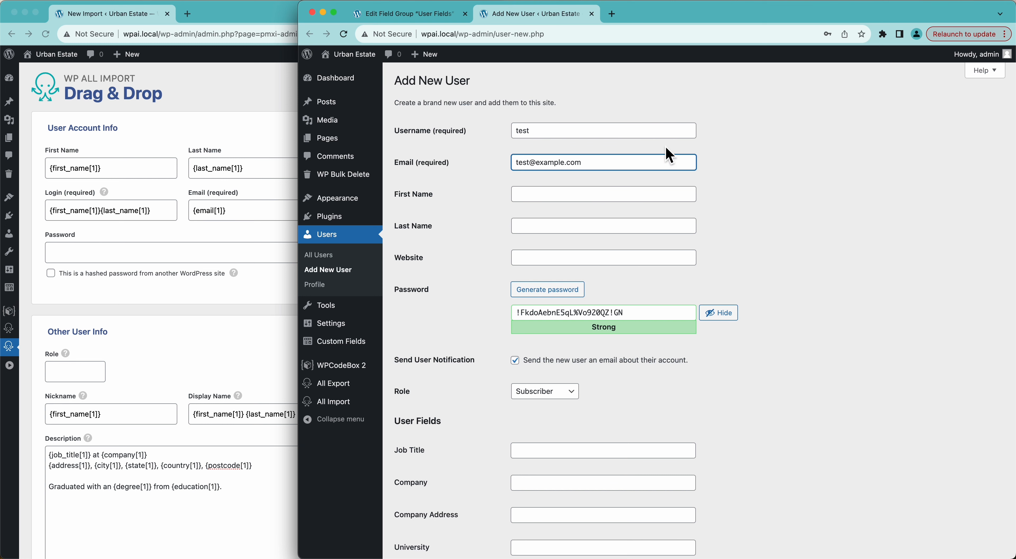
Fill in the new user's Job Title, Company and Company Address fields with test.
scroll(814, 220, "down", 5)
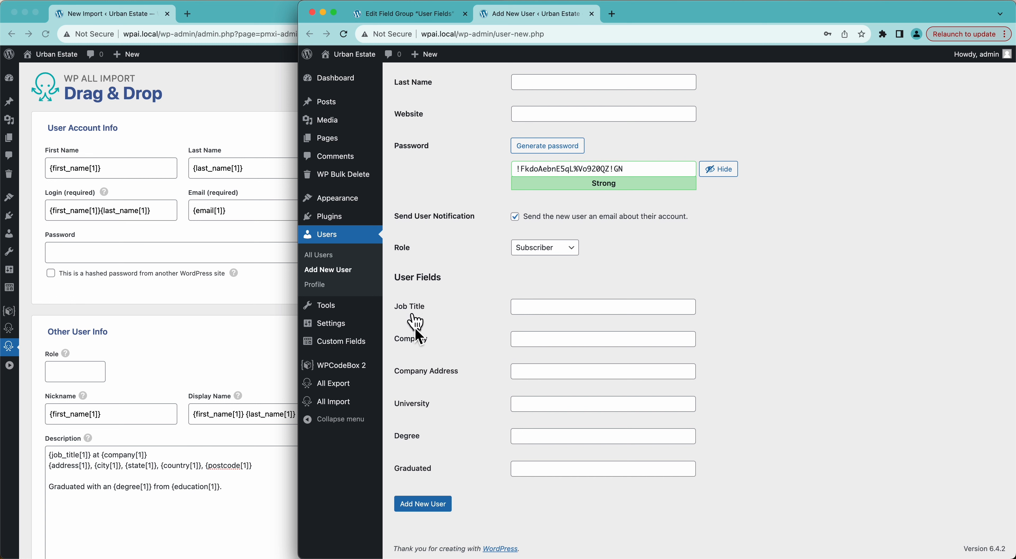
left_click(549, 306)
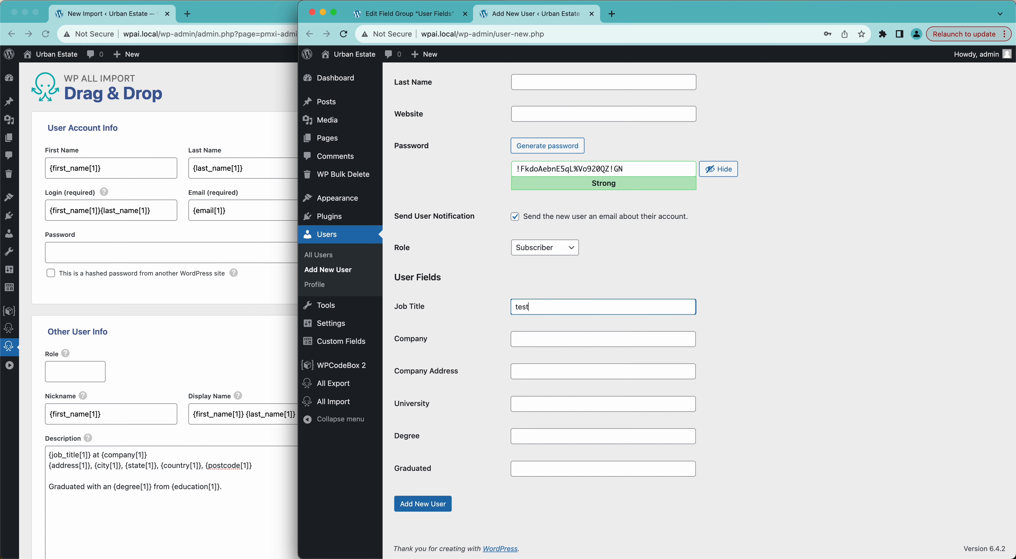
left_click(540, 346)
type("test")
left_click(541, 371)
type("t")
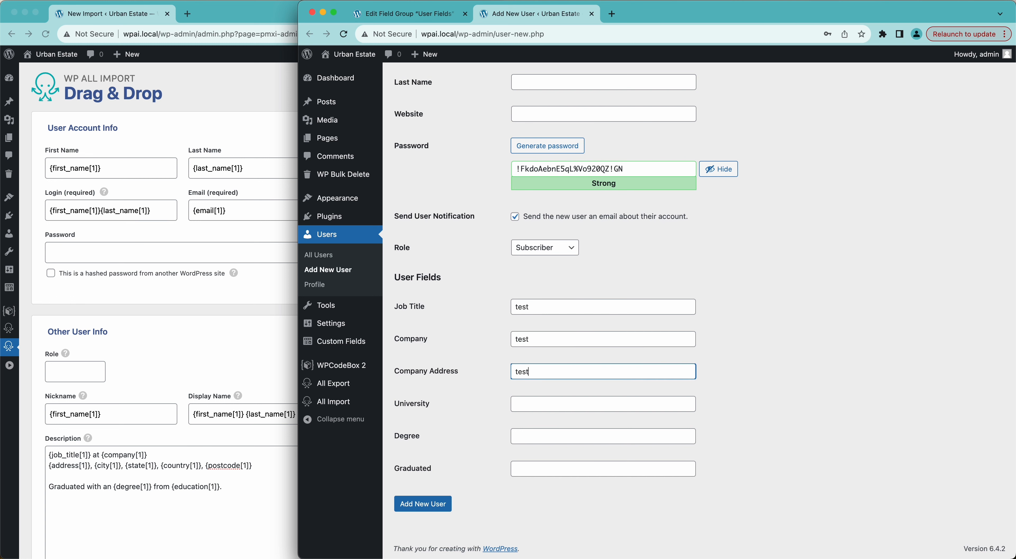
Fill in University, Degree and Graduated with test and create the new user.
left_click(528, 409)
type("te")
left_click(534, 440)
type("te")
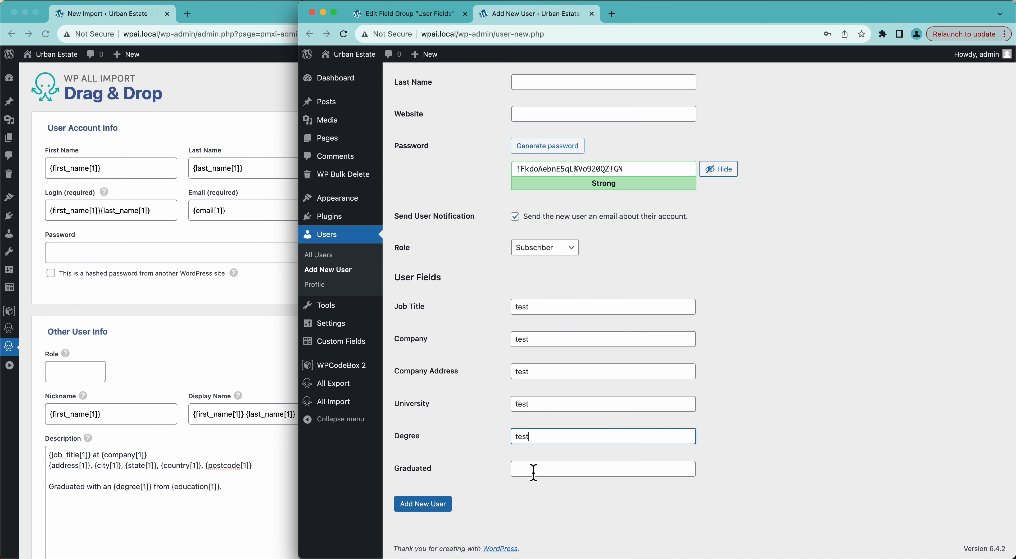
left_click(534, 472)
type("test")
left_click(430, 511)
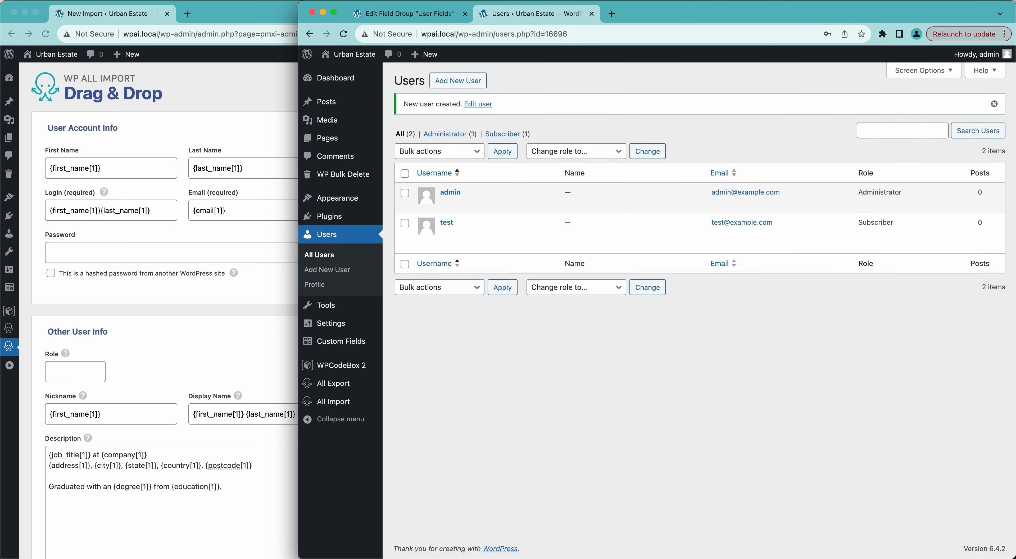
Return to the import template window, widen it, and clear and re-detect all fields in the Custom Fields section.
left_click(268, 314)
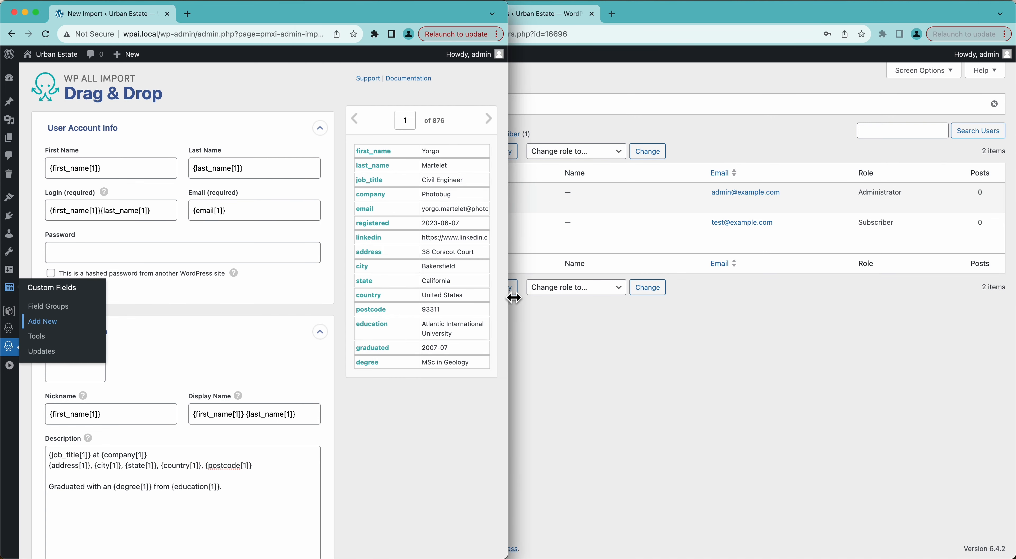
left_click_drag(513, 298, 1014, 298)
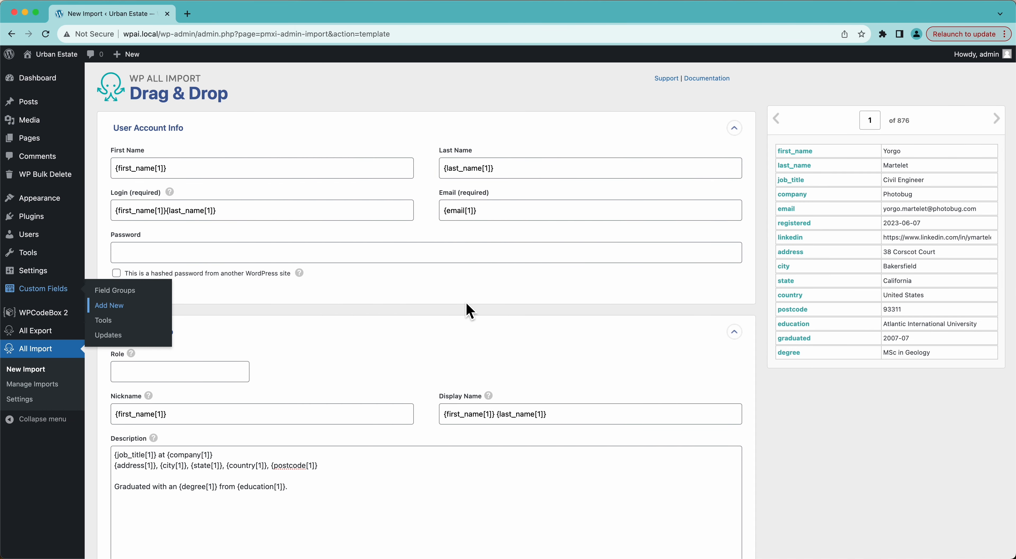
scroll(460, 318, "down", 13)
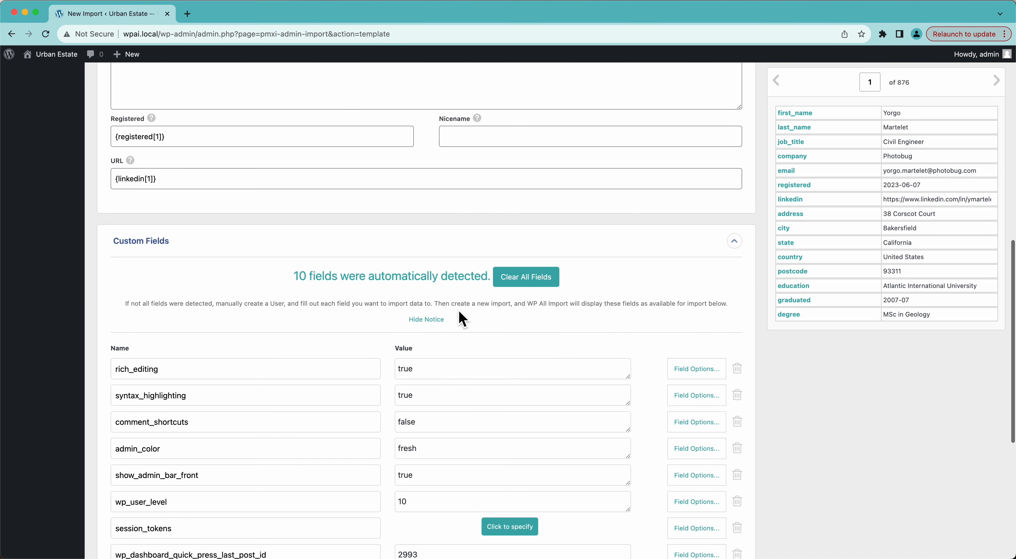
left_click(528, 278)
left_click(414, 292)
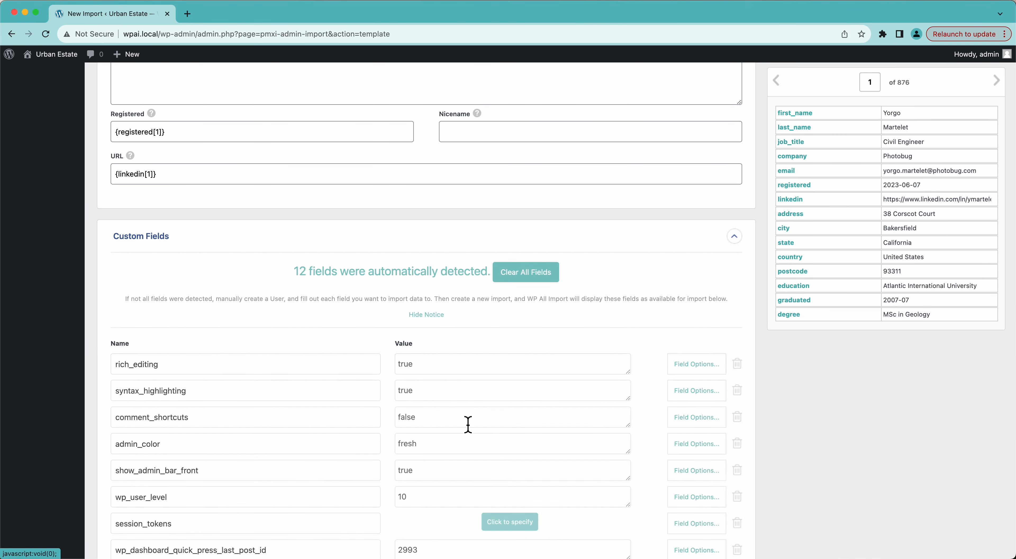
scroll(468, 424, "down", 5)
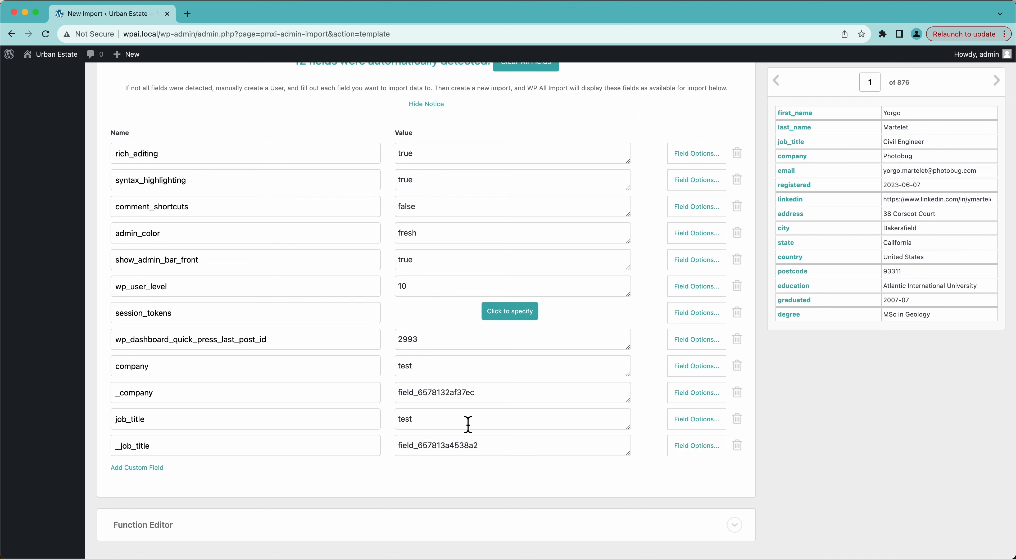
Open a second New Import page in its own window beside the existing import template and widen it.
scroll(468, 424, "up", 12)
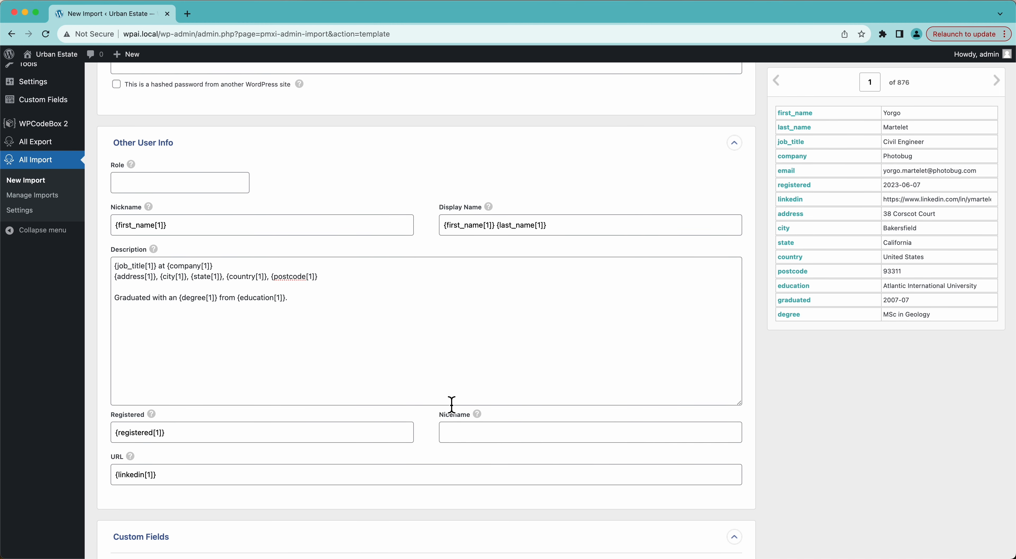
left_click(24, 182, "super")
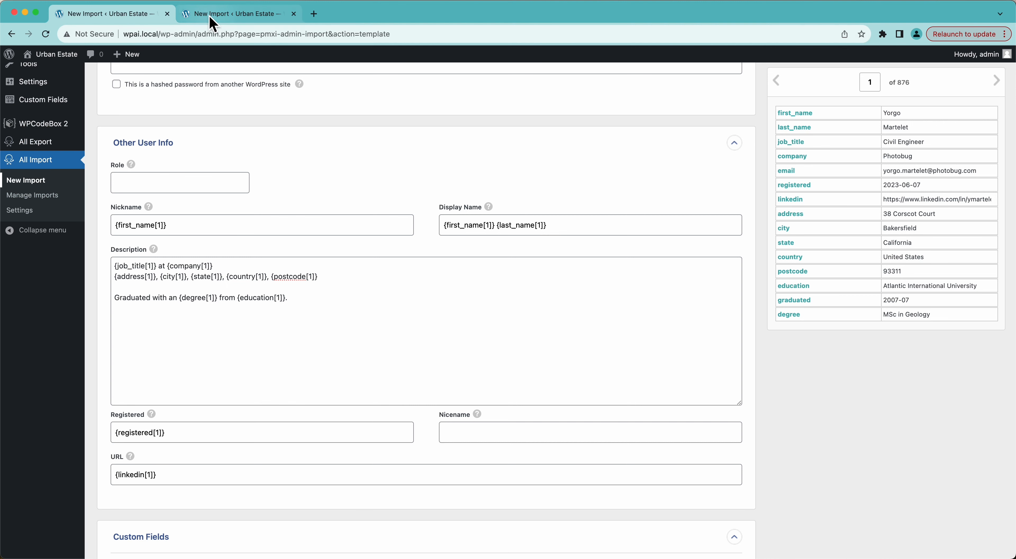
left_click_drag(213, 24, 221, 118)
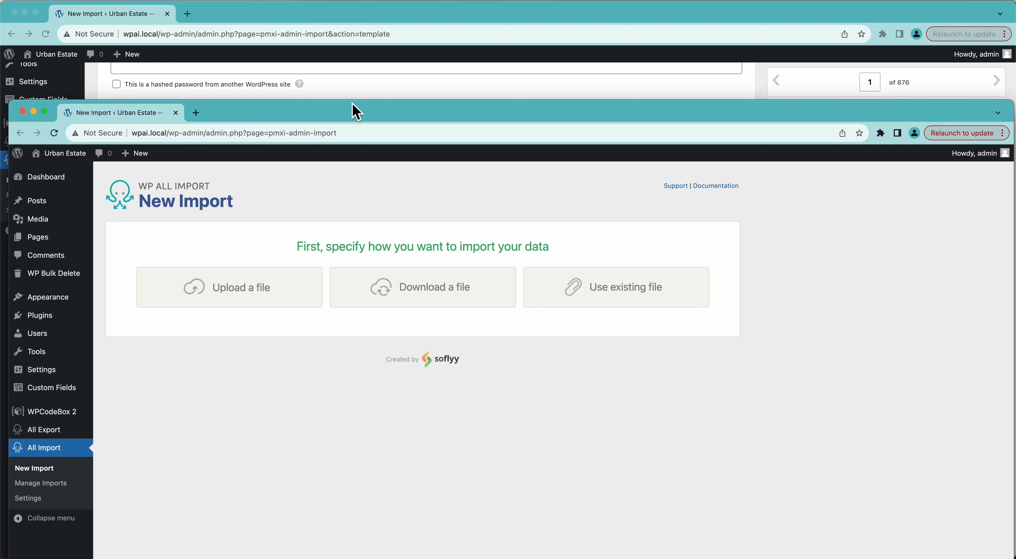
left_click_drag(343, 121, 1012, 268)
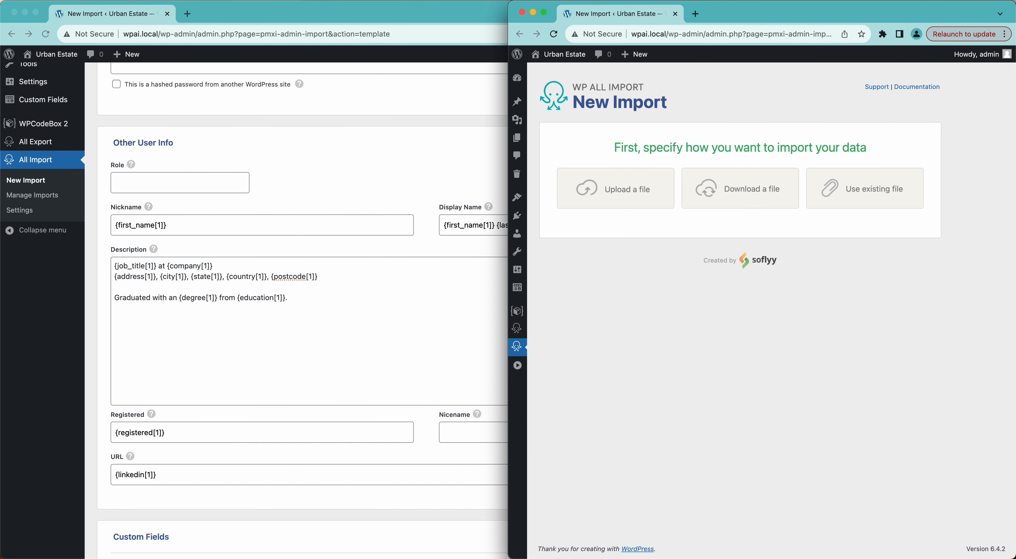
left_click_drag(458, 24, 5, 127)
left_click(662, 330)
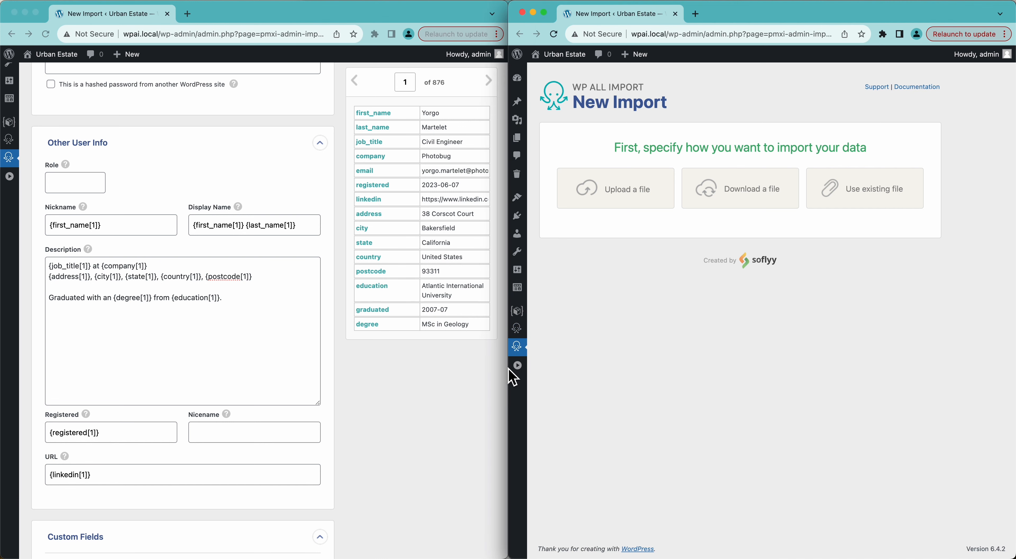
left_click_drag(513, 374, 364, 372)
Upload Users with Job Info.csv from Downloads as the new import's data file.
left_click(517, 210)
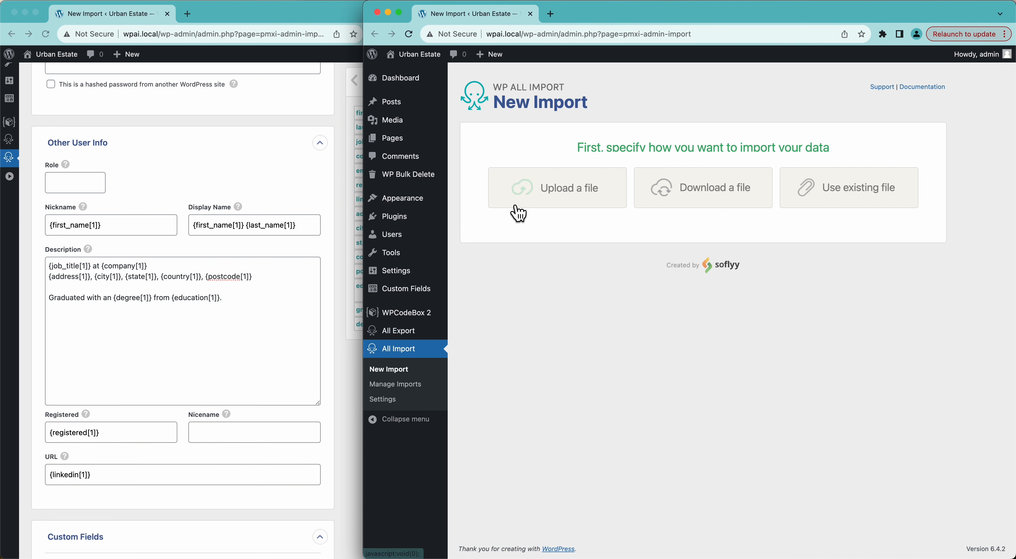
left_click(518, 213)
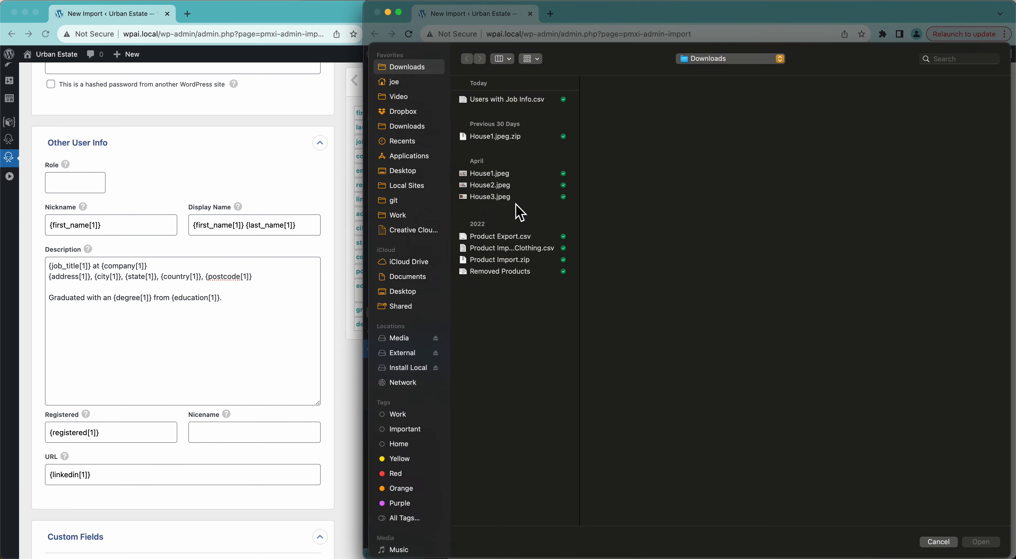
left_click(505, 100)
left_click(981, 542)
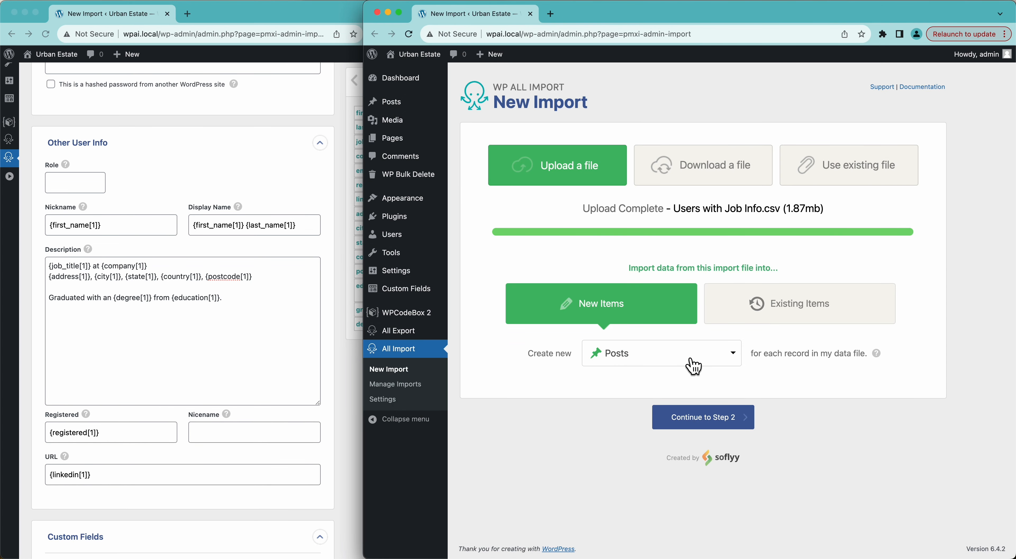
Set the new import to create Users and continue past the file review to the mapping template.
left_click(612, 356)
left_click(606, 467)
left_click(696, 418)
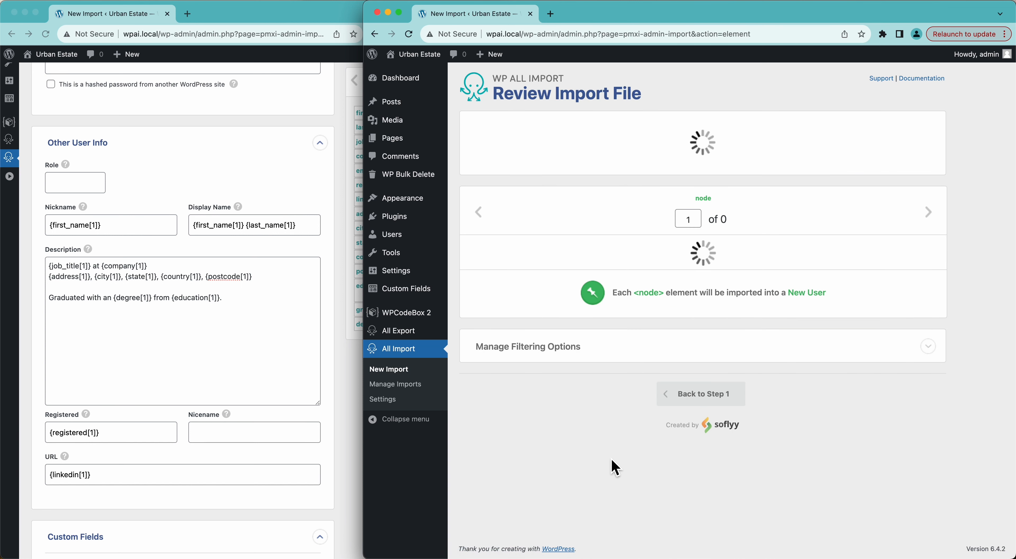
left_click(884, 147)
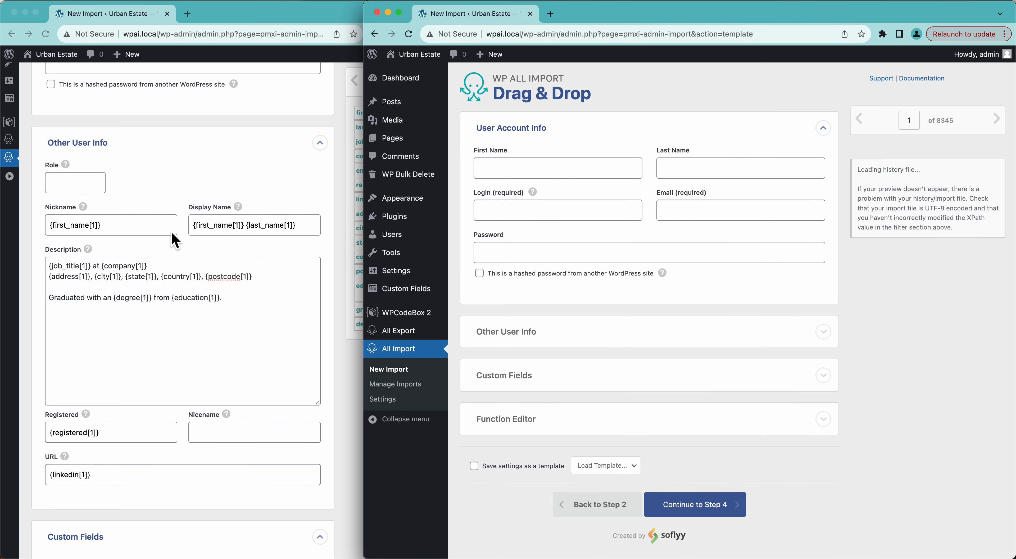
Copy the First Name mapping {first_name[1]} from the original import into the new import's First Name field.
scroll(174, 229, "up", 5)
left_click(95, 174)
triple_click(96, 174)
key("super+c")
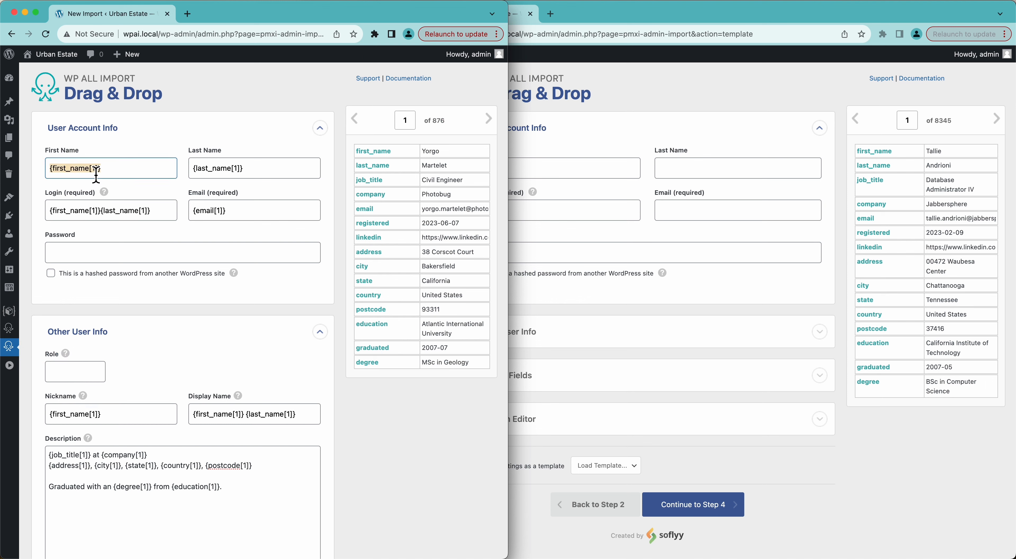
left_click(539, 170)
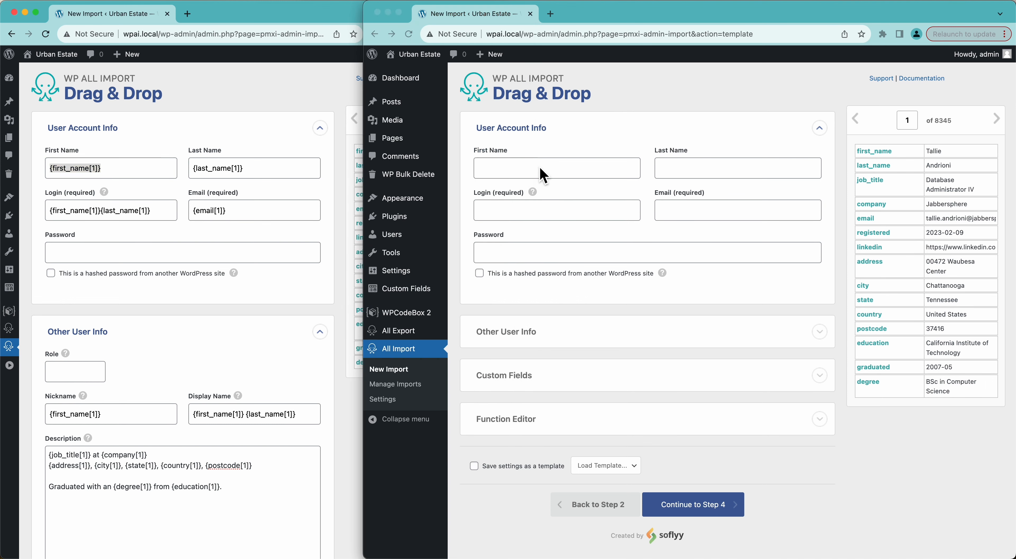
left_click(539, 170)
key("super+v")
Copy the Last Name mapping {last_name[1]} from the original import into the new import.
left_click(227, 170)
triple_click(227, 170)
key("super+c")
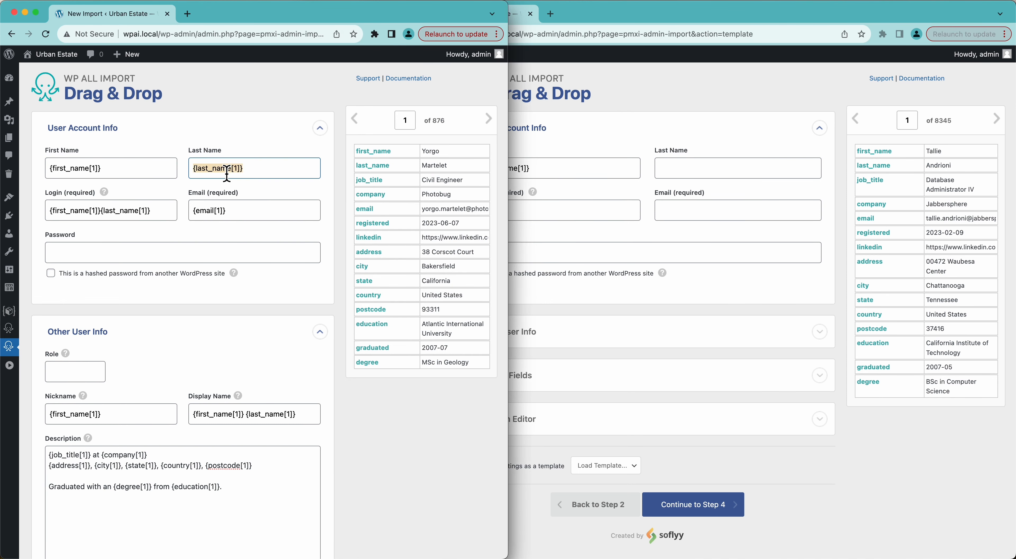
left_click(741, 170)
key("super+v")
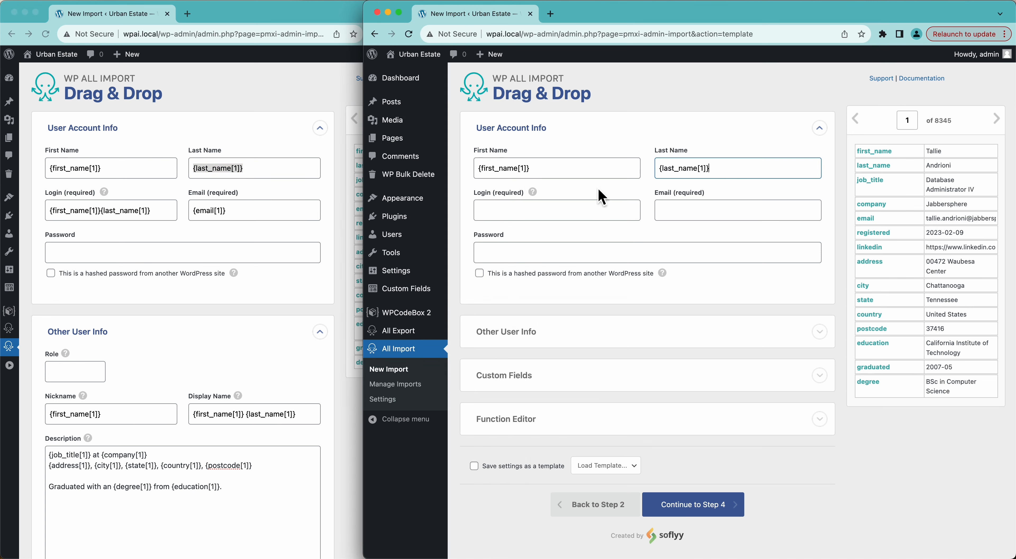
Copy the Login mapping {first_name[1]}{last_name[1]} from the original import into the new import.
left_click(149, 213)
triple_click(148, 213)
key("super+c")
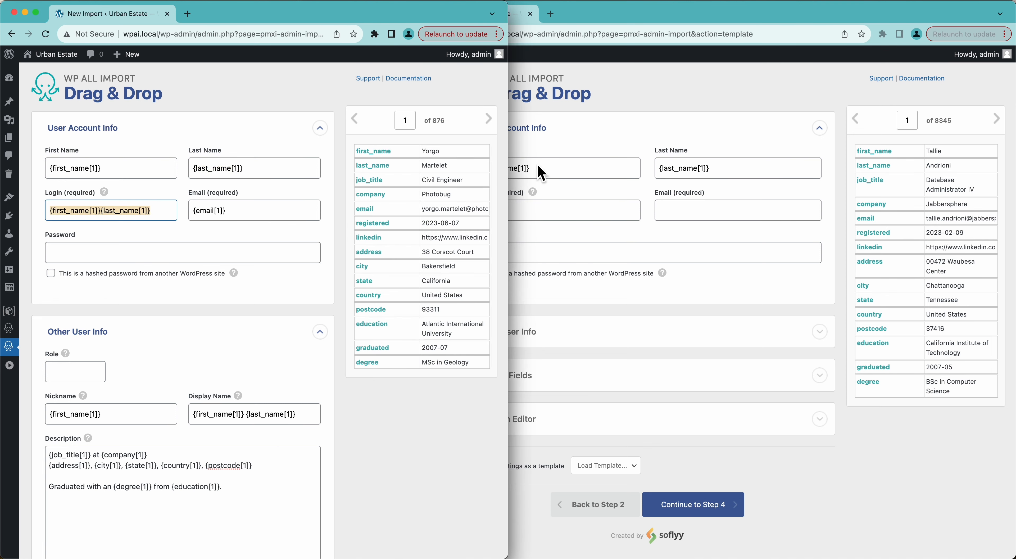
left_click(589, 211)
key("super+v")
Copy the Email mapping {email[1]} from the original import into the new import, leaving the original mapping intact.
left_click(237, 210)
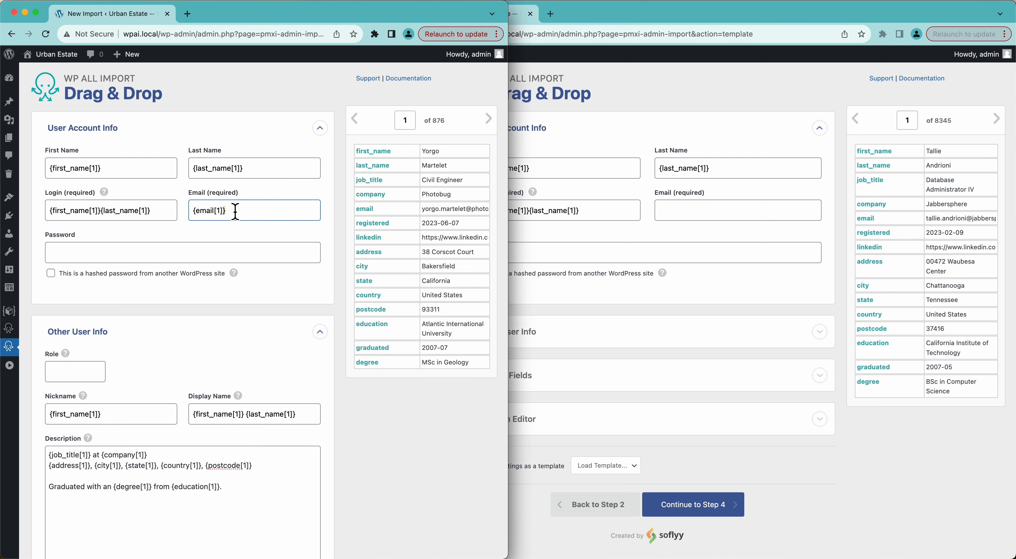
triple_click(236, 211)
key("super+v")
key("super+z")
key("super+c")
left_click(709, 213)
key("super+v")
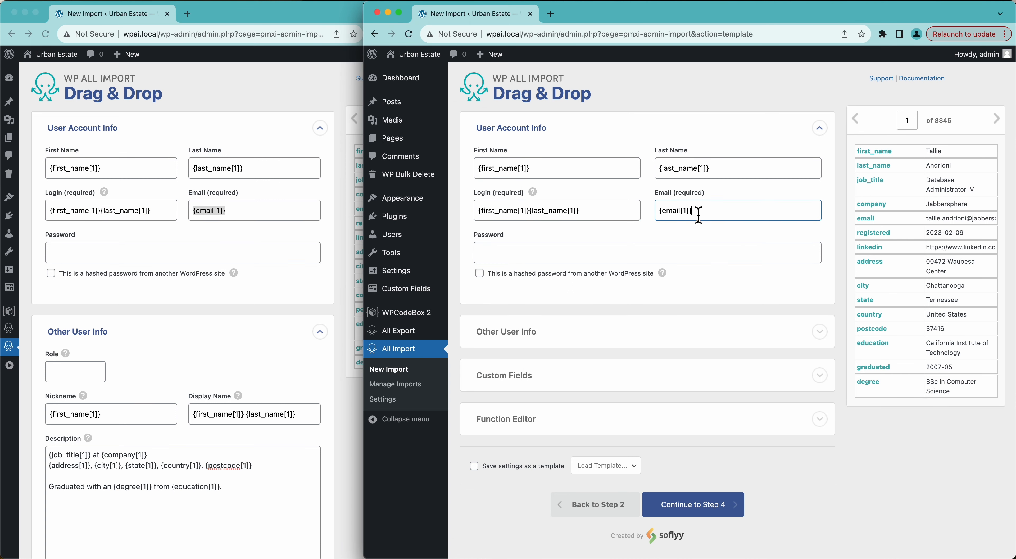
Expand Other User Info in the new import and copy the Nickname mapping {first_name[1]} into it from the original import.
scroll(524, 281, "down", 1)
scroll(233, 399, "down", 5)
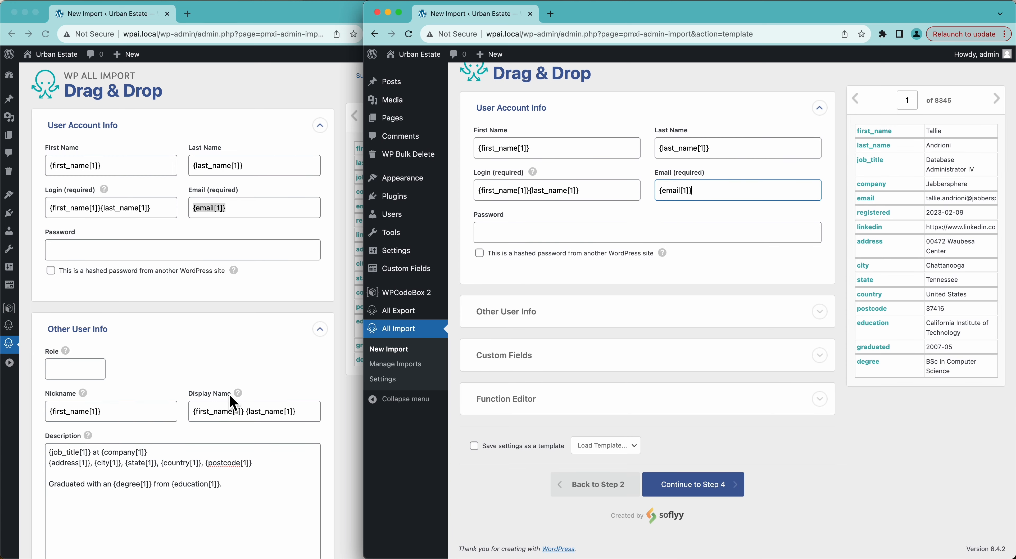
left_click(513, 313)
scroll(478, 334, "down", 5)
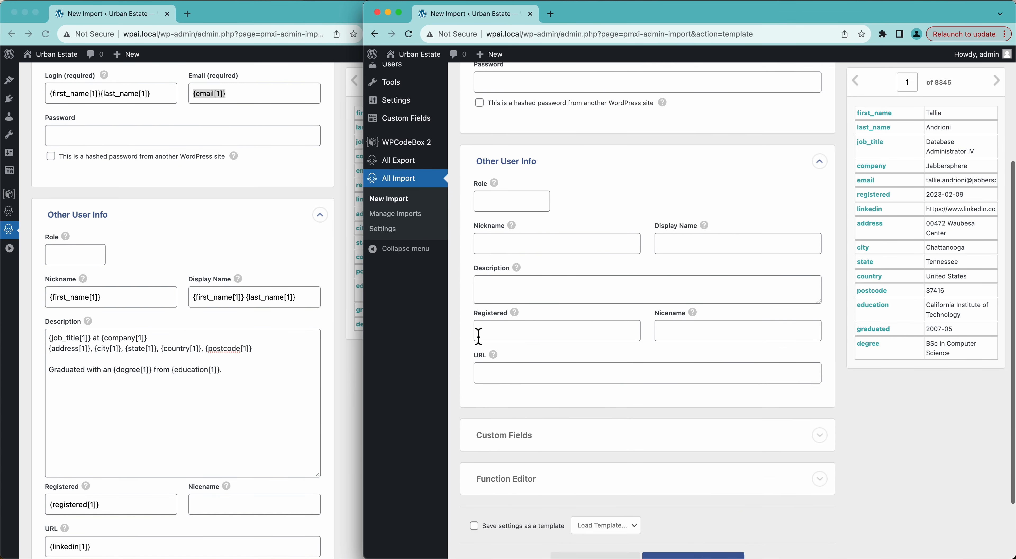
triple_click(84, 299)
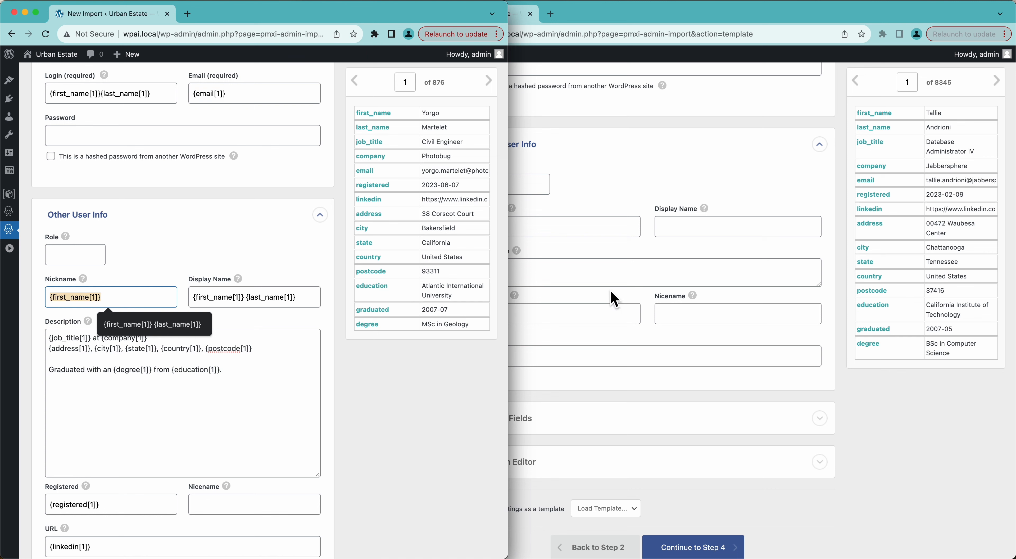
left_click(606, 272)
left_click(504, 235)
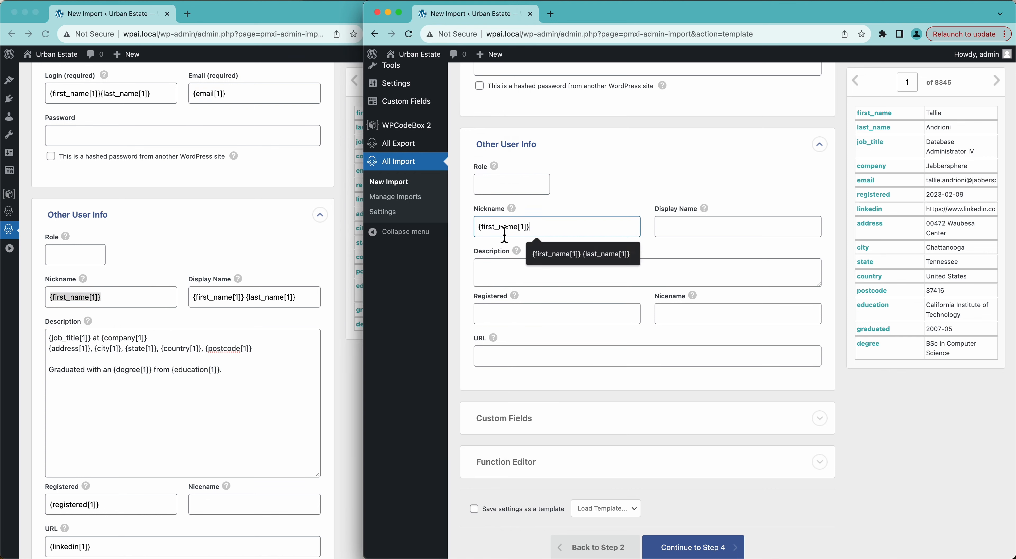
Copy the Display Name mapping {first_name[1]} {last_name[1]} from the original import into the new import.
triple_click(251, 299)
key("super+c")
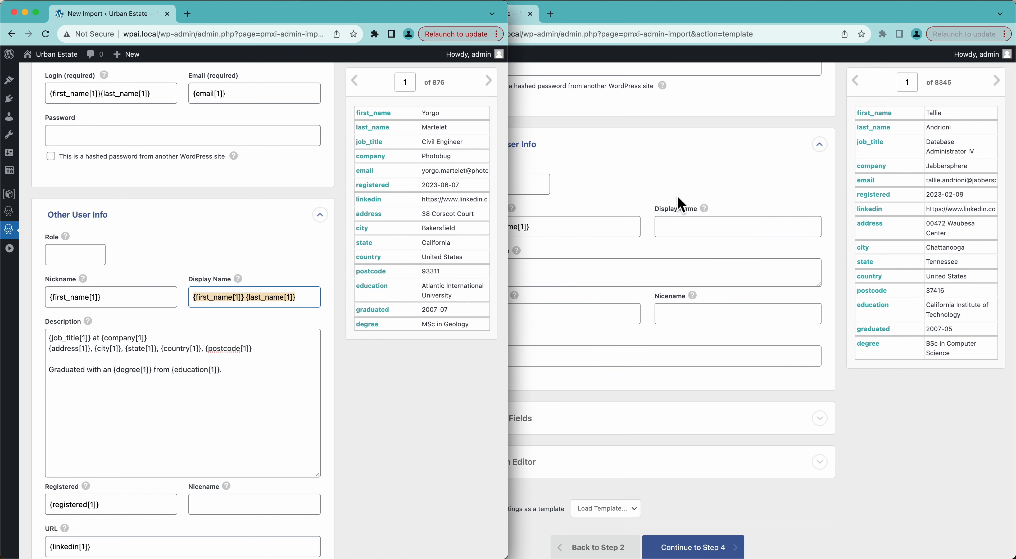
left_click(698, 227)
key("super+v")
Copy the full Description template from the original import into the new import, leaving the original template intact.
triple_click(243, 381)
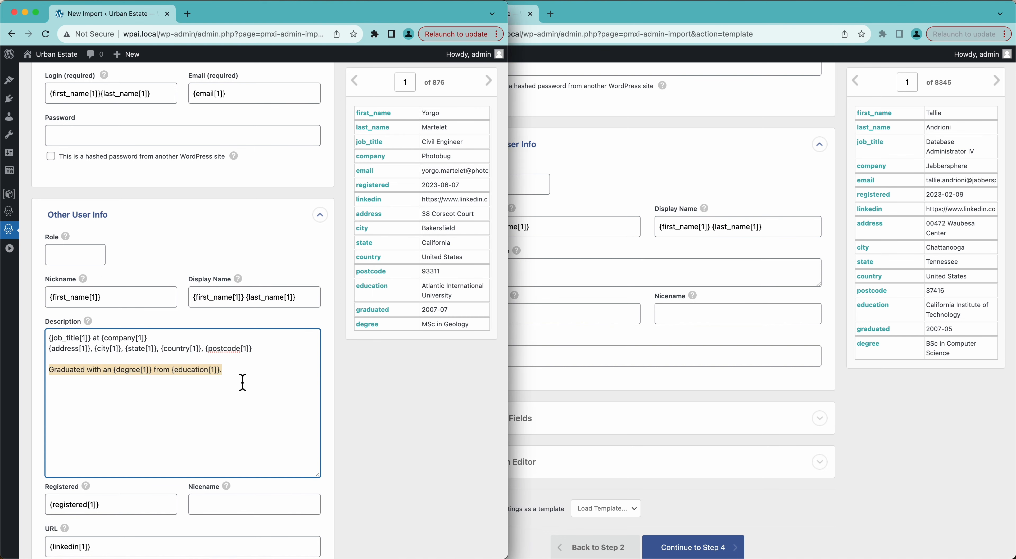
key("super+a")
key("super+v")
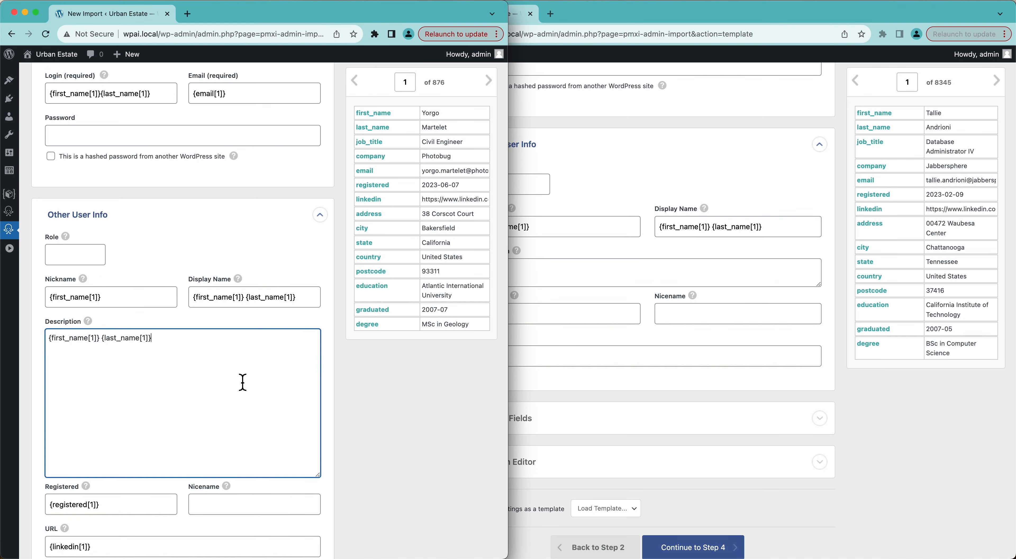
key("super+z")
key("super+c")
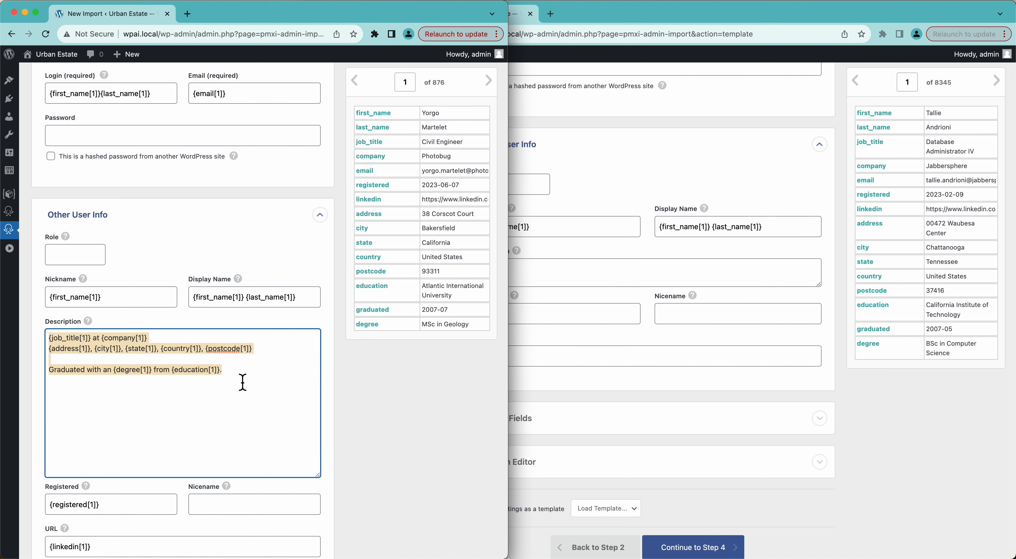
left_click(637, 296)
left_click(569, 284)
key("super+v")
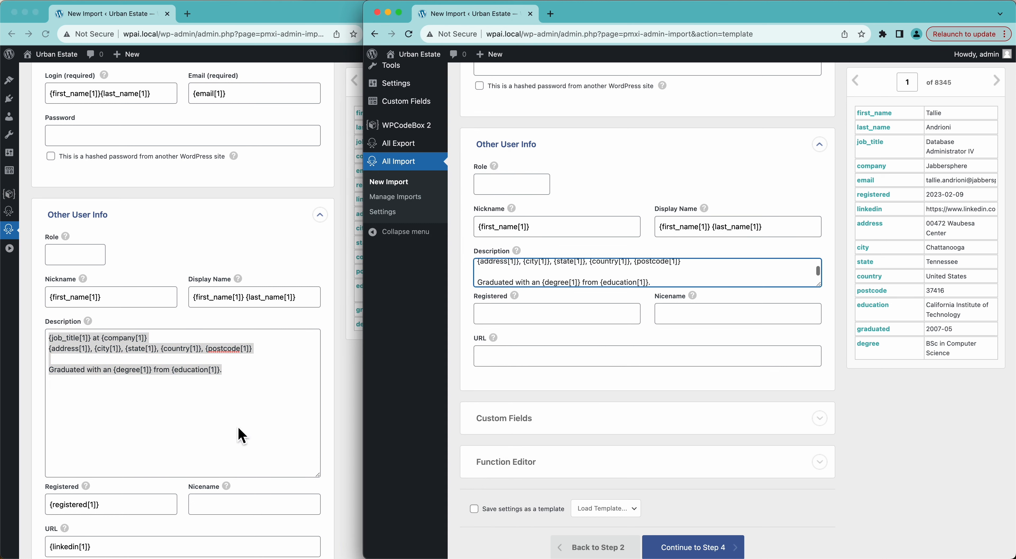
Copy the Registered mapping {registered[1]} from the original import into the new import.
left_click(124, 509)
triple_click(121, 504)
key("super+c")
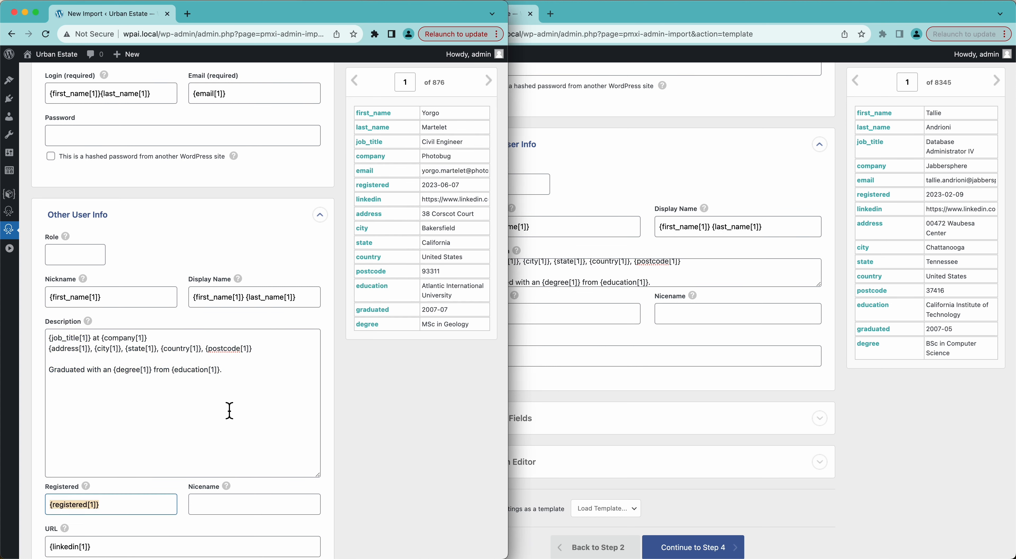
left_click(595, 321)
key("super+v")
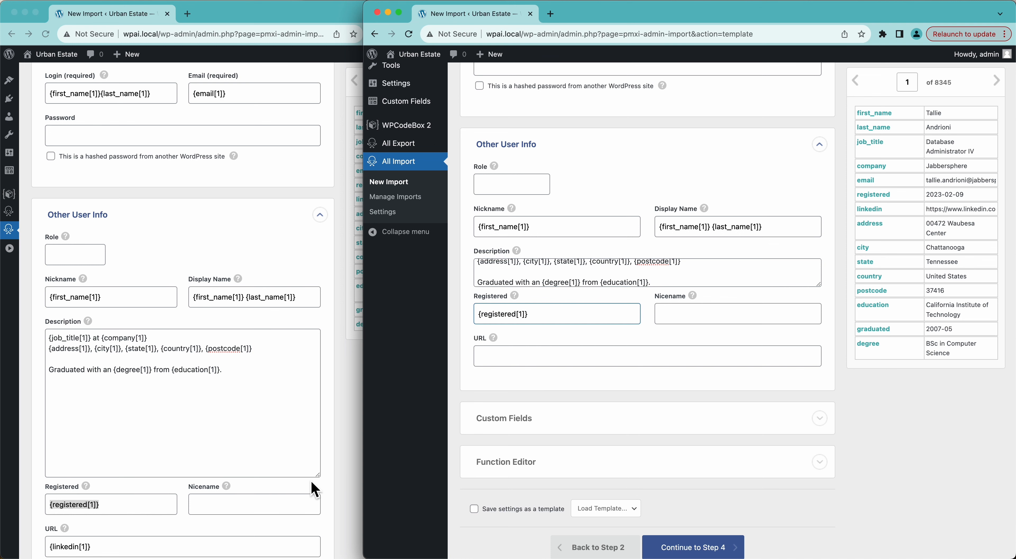
Copy the URL mapping {linkedin[1]} from the original import into the new import.
scroll(312, 490, "down", 5)
left_click(86, 406)
triple_click(81, 399)
key("super+c")
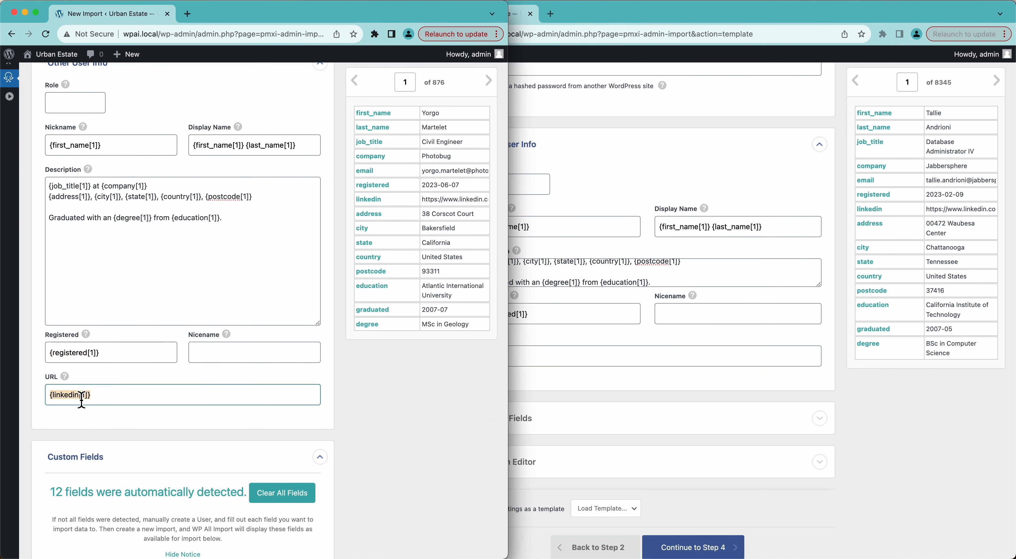
left_click(610, 341)
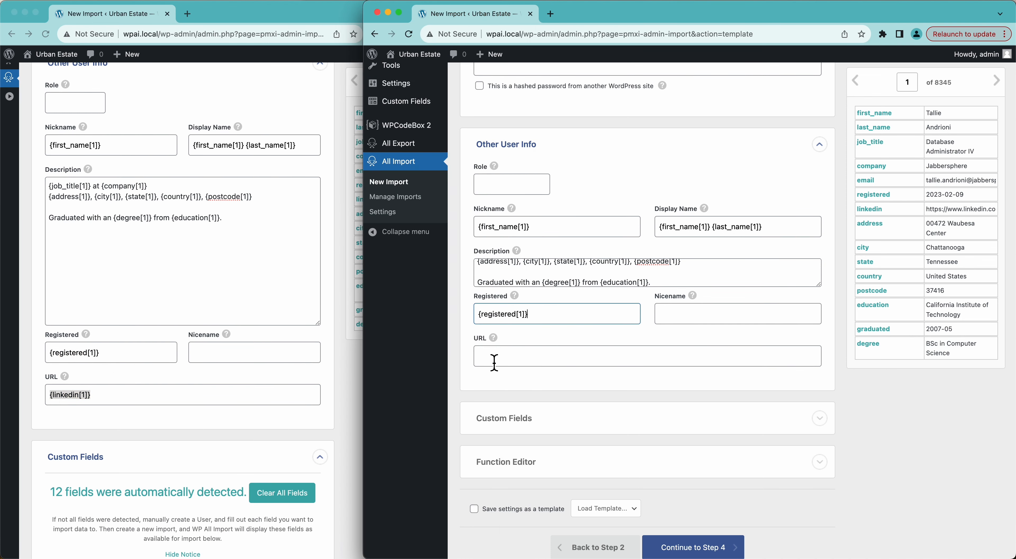
left_click(495, 357)
key("super+v")
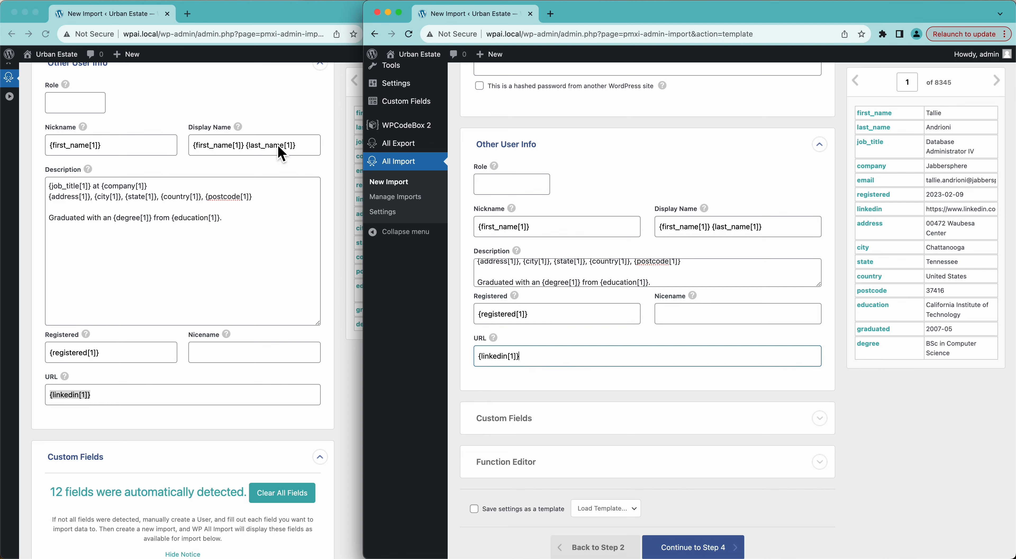
Close the original import's browser window and enlarge the new import's window to fill the screen.
left_click(15, 13)
double_click(608, 19)
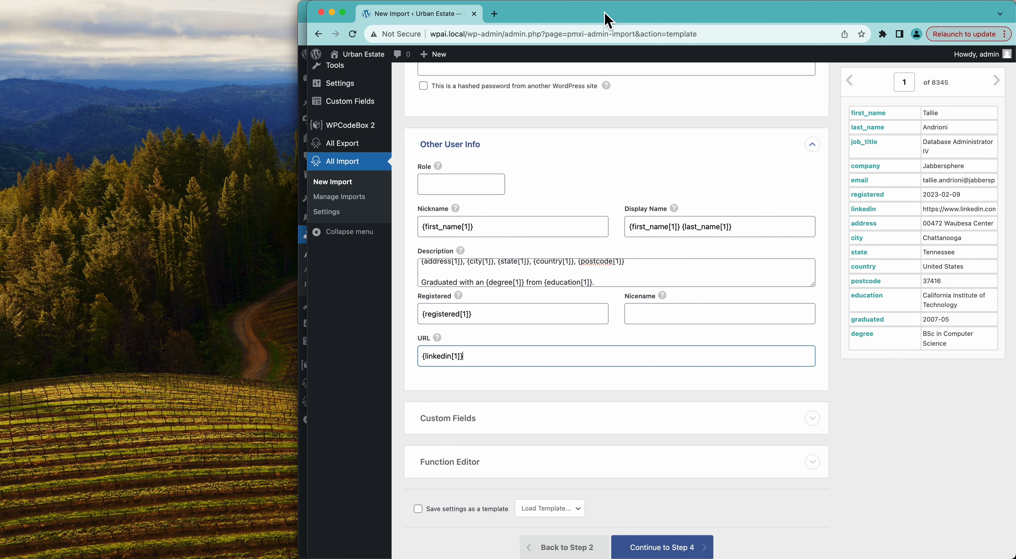
Expand the Custom Fields section of the new import and display the detected fields.
scroll(428, 303, "down", 3)
left_click(283, 359)
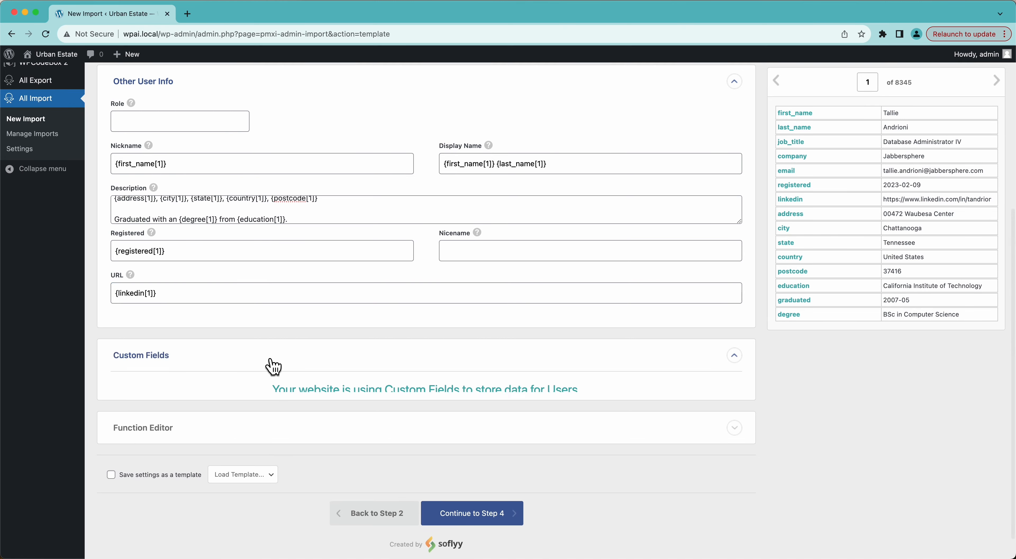
scroll(272, 363, "down", 3)
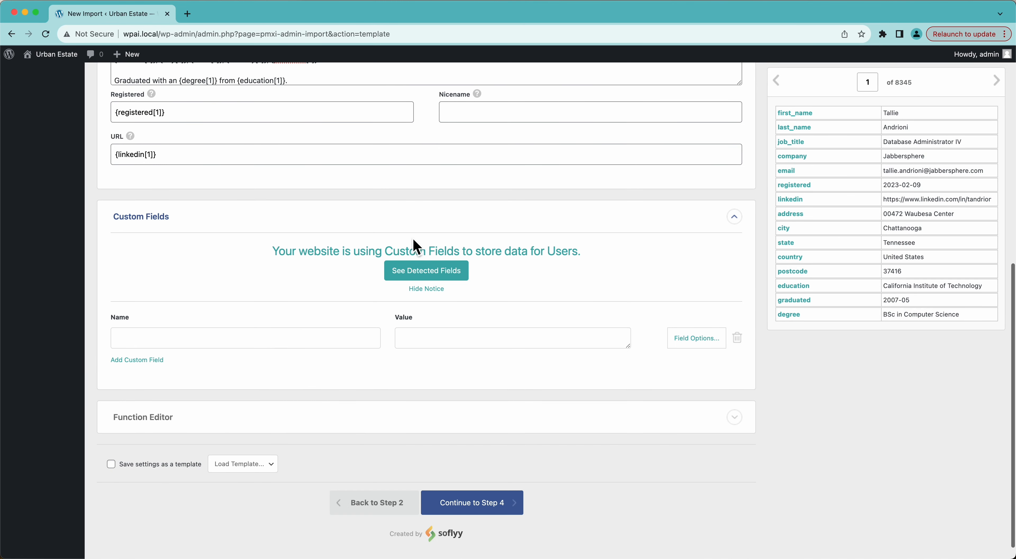
left_click(439, 280)
Remove the underscore-prefixed custom fields _graduated, _degree, _university, _company_address, _job_title and _company from the import.
scroll(233, 345, "down", 5)
scroll(233, 344, "down", 4)
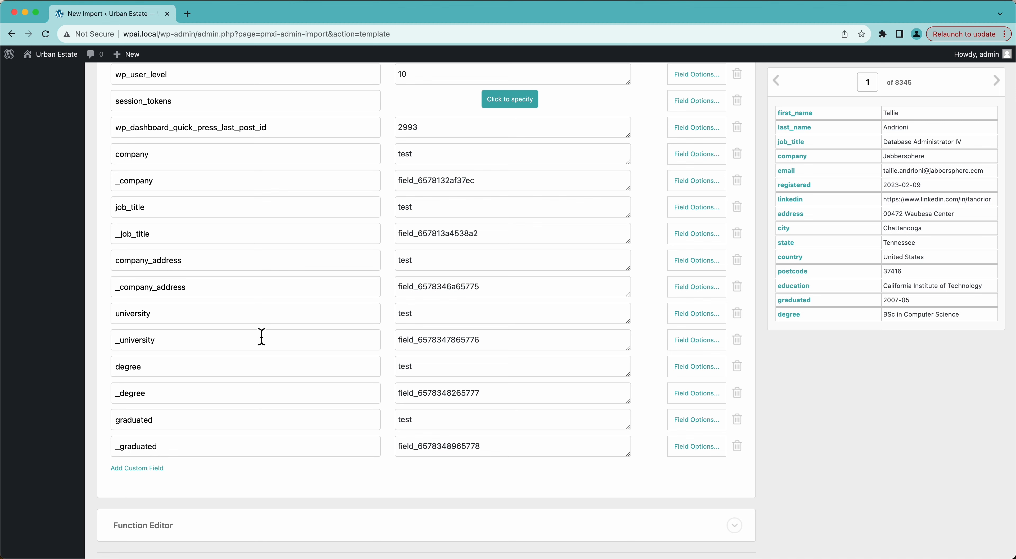
scroll(261, 336, "up", 1)
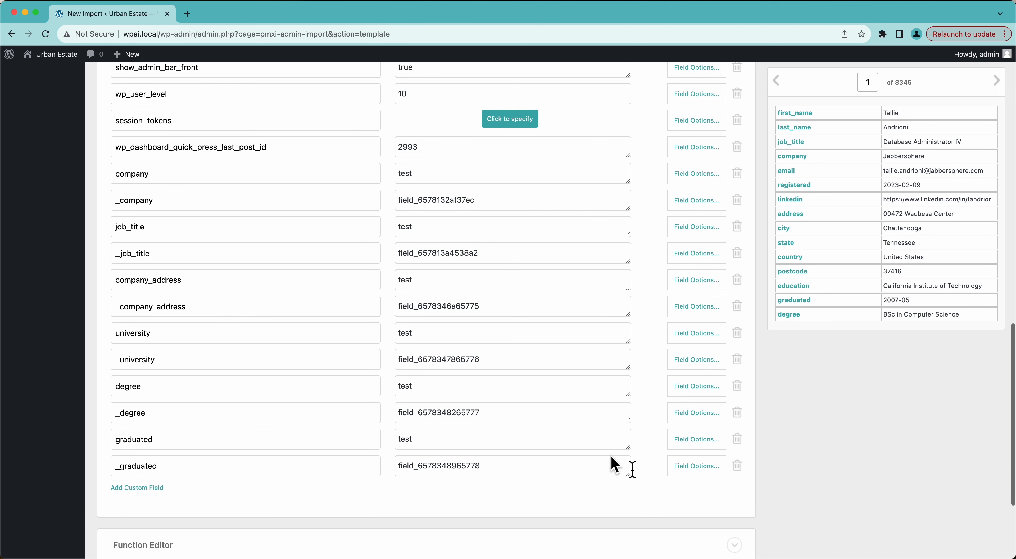
left_click(737, 466)
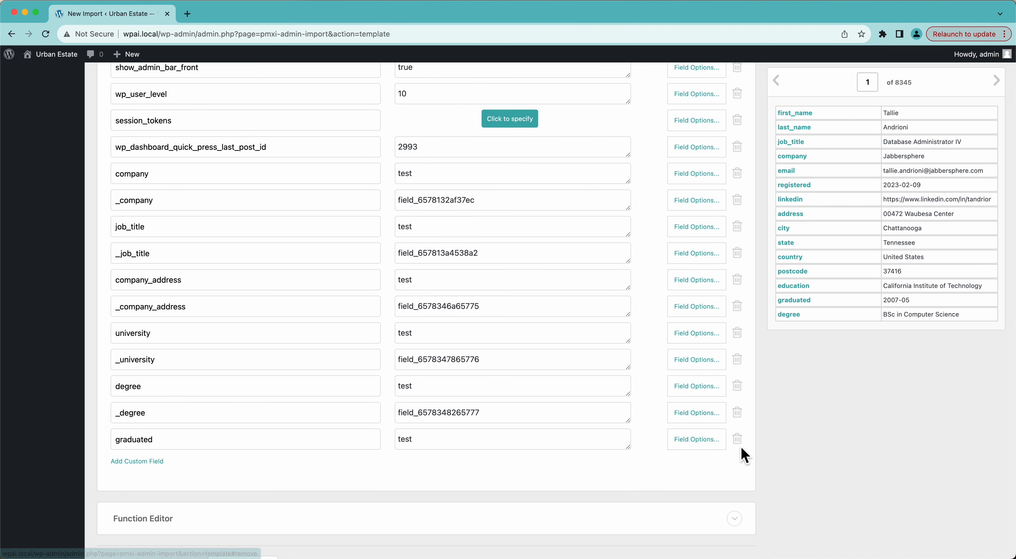
left_click(737, 415)
left_click(737, 361)
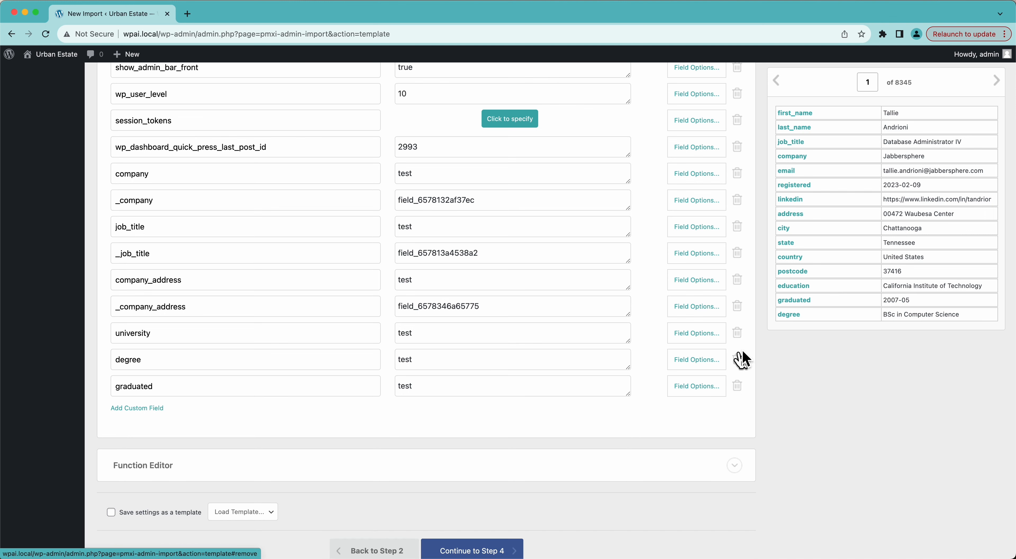
left_click(737, 307)
left_click(738, 254)
scroll(736, 256, "up", 4)
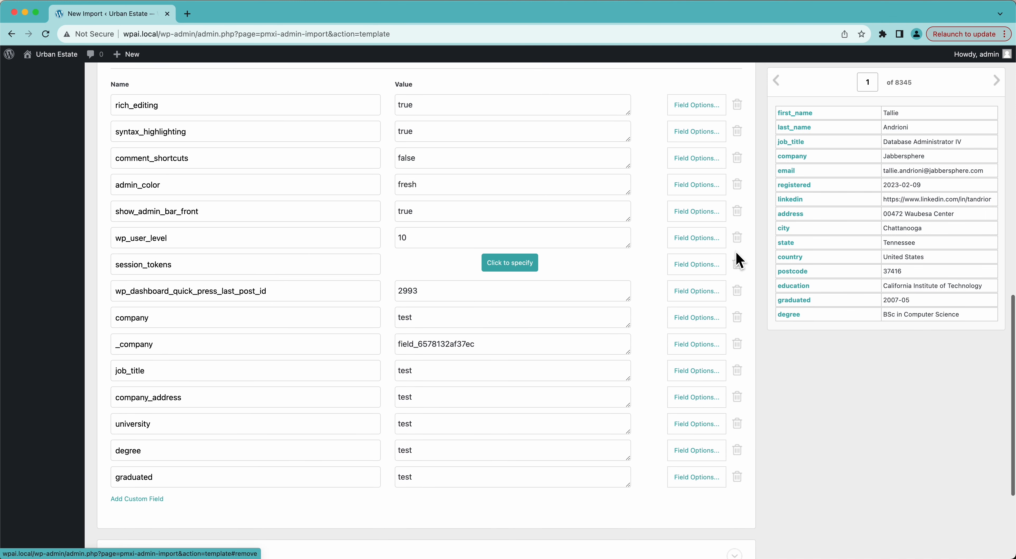
left_click(736, 347)
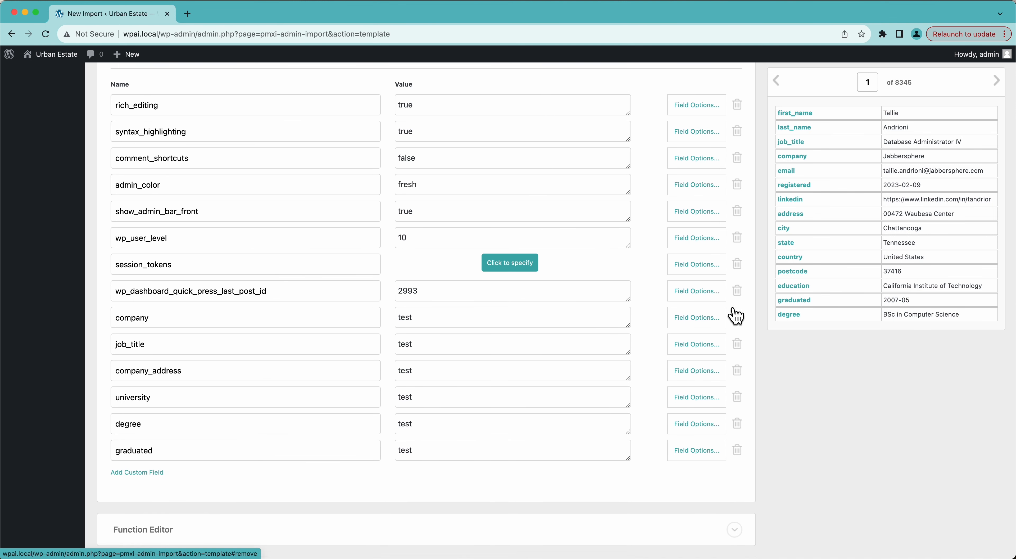
Remove the remaining WordPress system fields, from rich_editing through wp_dashboard_quick_press_last_post_id, keeping only the six ACF user fields.
left_click(737, 292)
scroll(741, 271, "up", 2)
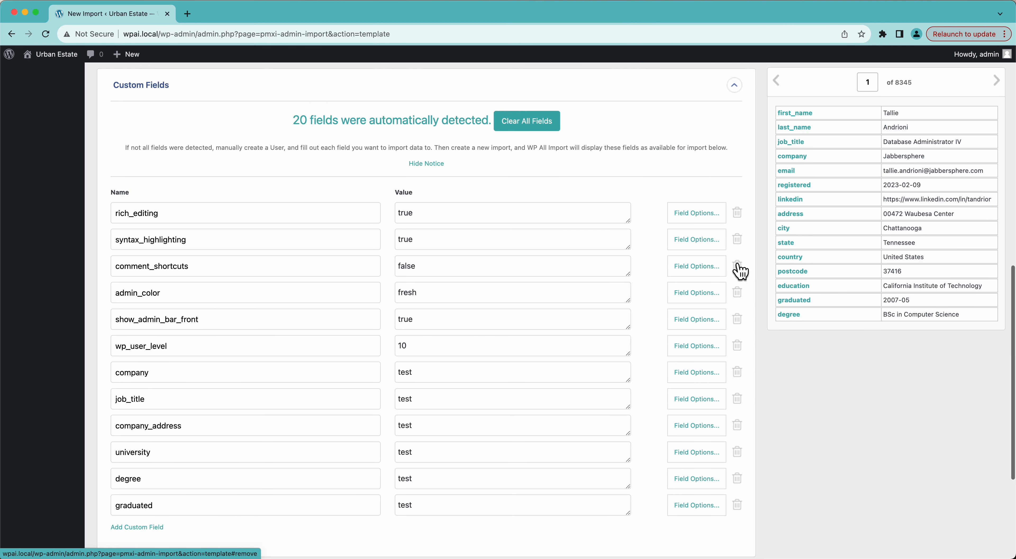
scroll(737, 268, "down", 1)
left_click(737, 195)
left_click(737, 196)
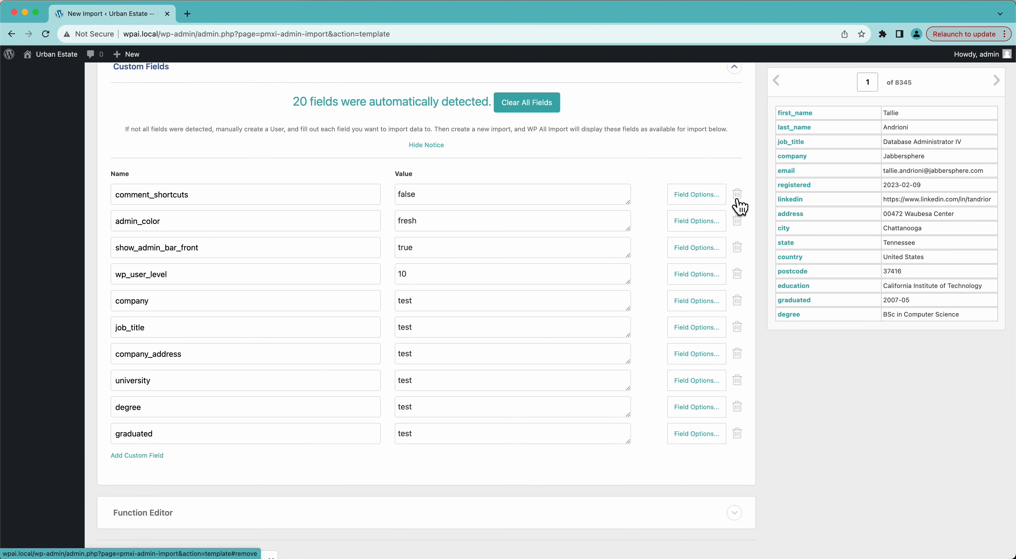
left_click(737, 197)
left_click(738, 197)
left_click(738, 196)
left_click(737, 197)
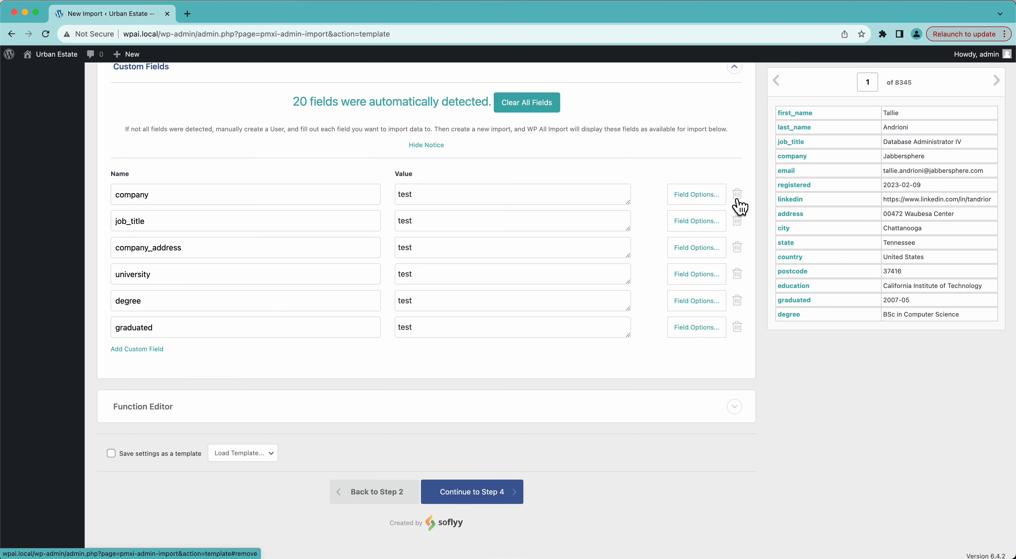
Replace the test values of two custom fields: map company to {country[1]} and job_title to {job_title[1]}.
left_click(425, 194)
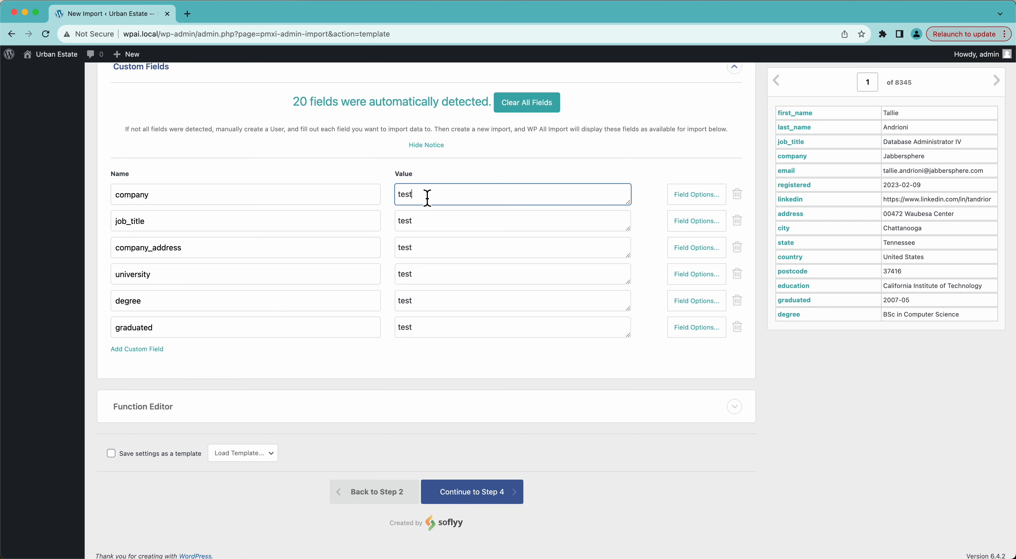
key("BackSpace")
key("BackSpace")
key("BackSpace")
key("BackSpace")
left_click_drag(790, 257, 465, 207)
double_click(440, 221)
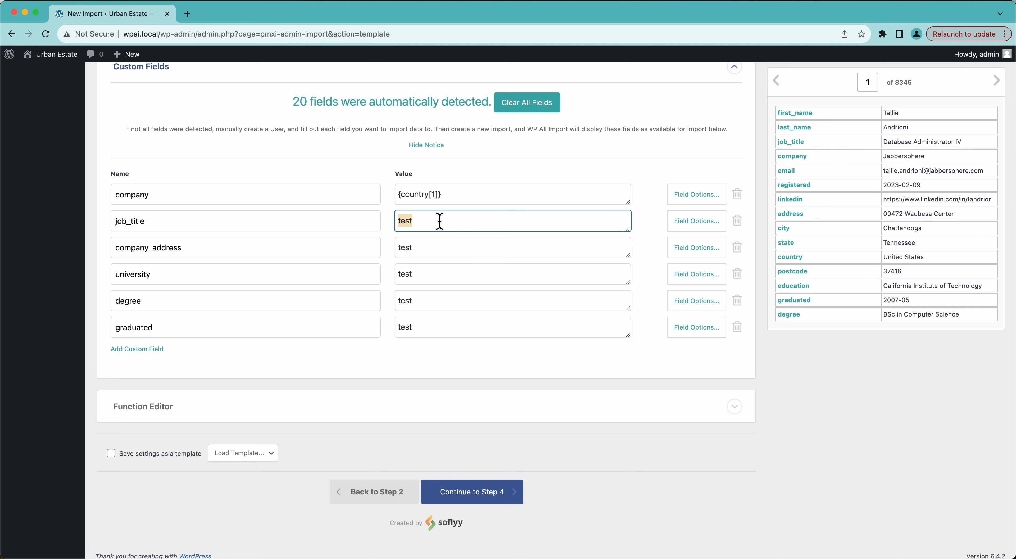
key("BackSpace")
left_click_drag(790, 143, 448, 221)
Replace the test values of two custom fields: map company_address to {company[1]} and university to {education[1]}.
double_click(423, 247)
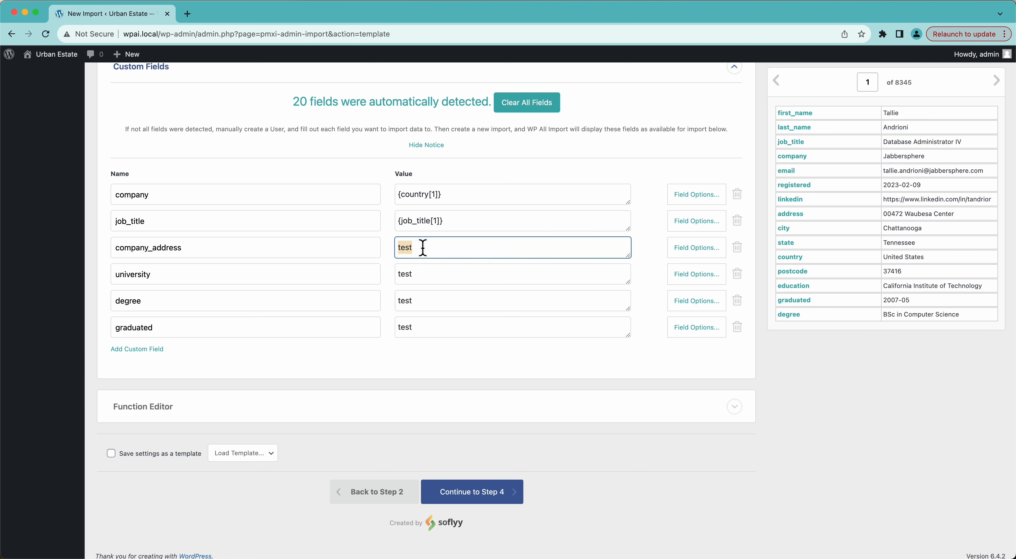
key("BackSpace")
left_click_drag(785, 157, 469, 247)
double_click(426, 281)
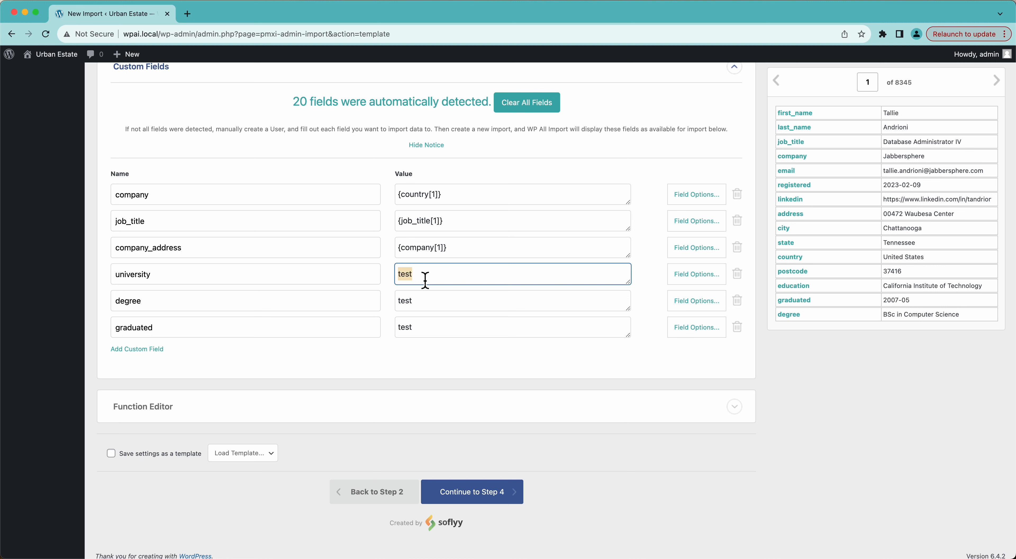
key("BackSpace")
left_click_drag(796, 294, 524, 281)
Replace the test values of two custom fields: map degree to {degree[1]} and graduated to {graduated[1]}.
left_click(448, 301)
double_click(447, 299)
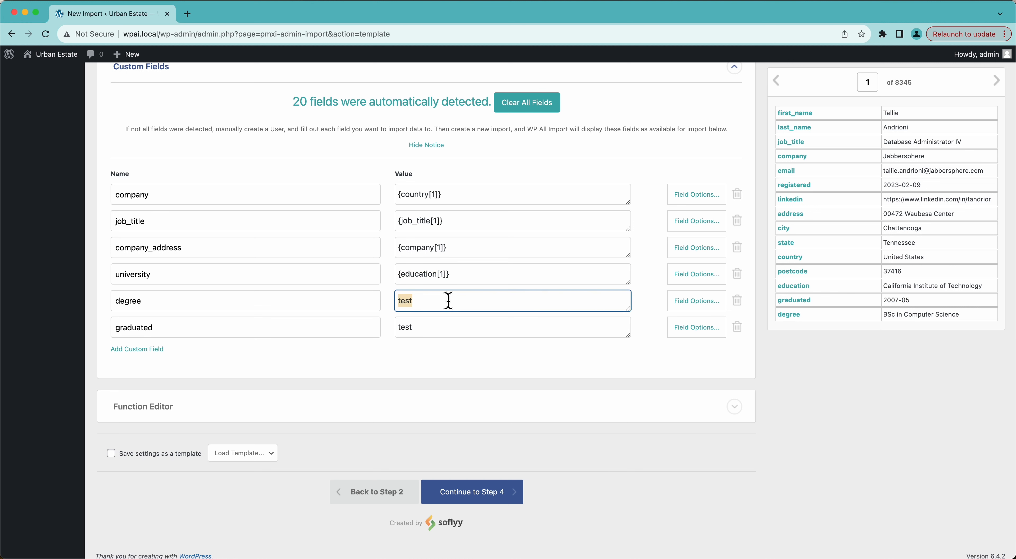
key("BackSpace")
left_click_drag(784, 326, 562, 303)
double_click(475, 325)
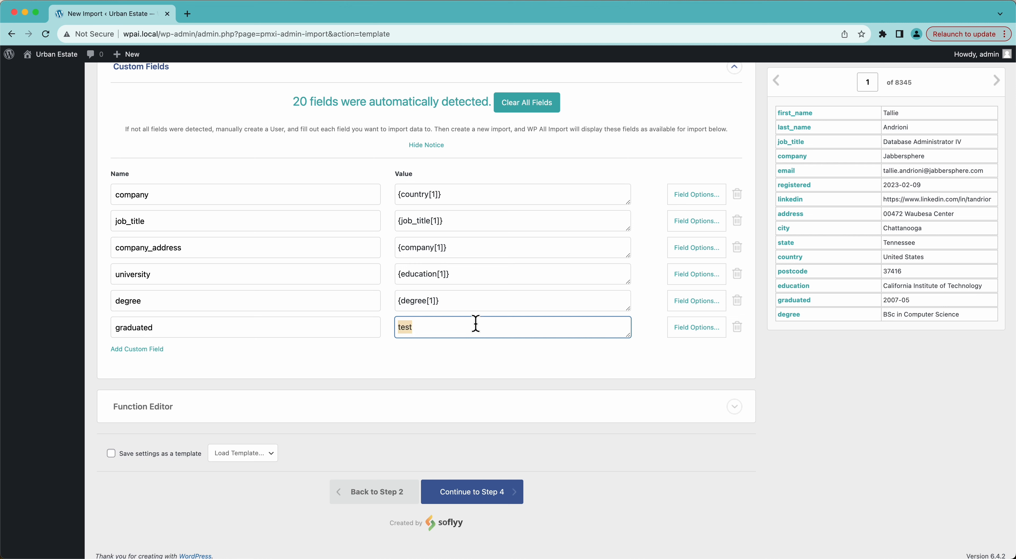
key("BackSpace")
left_click_drag(795, 305, 557, 333)
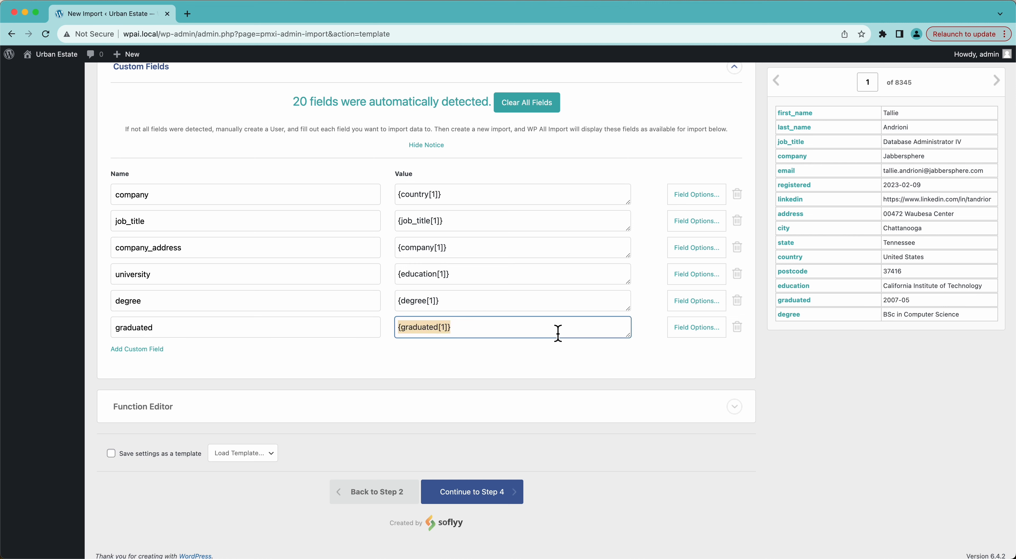
scroll(558, 333, "up", 10)
scroll(552, 372, "down", 8)
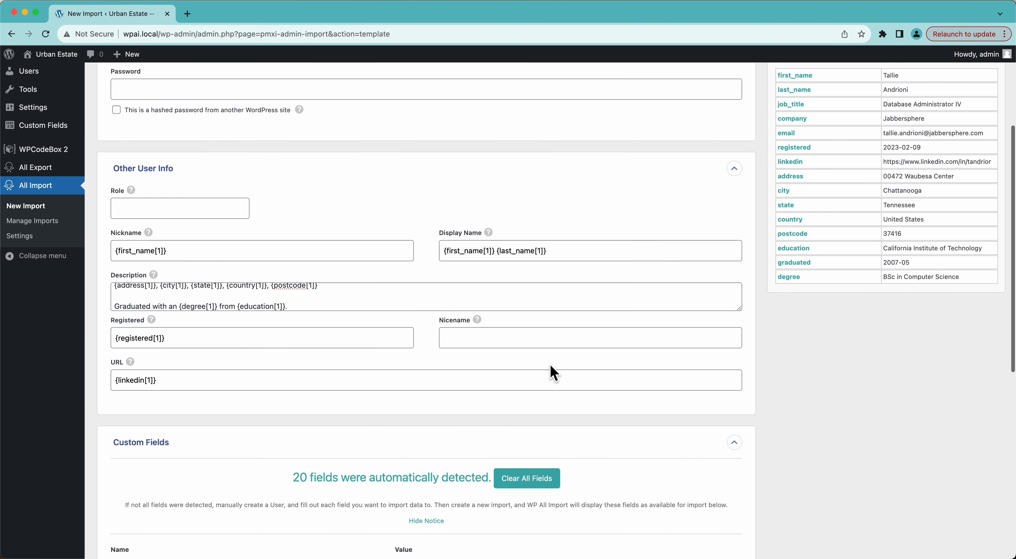
scroll(552, 372, "down", 3)
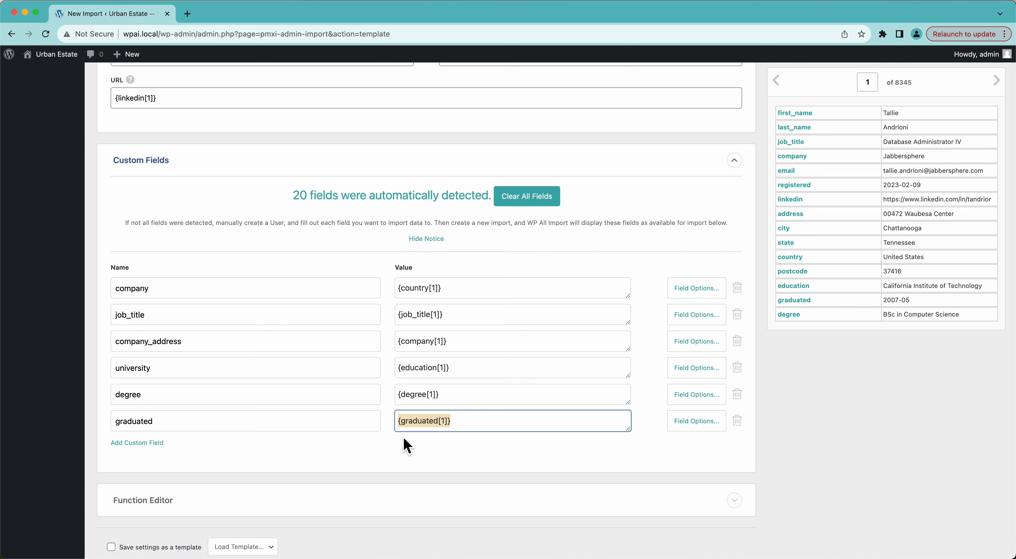
left_click(407, 445)
scroll(406, 446, "down", 5)
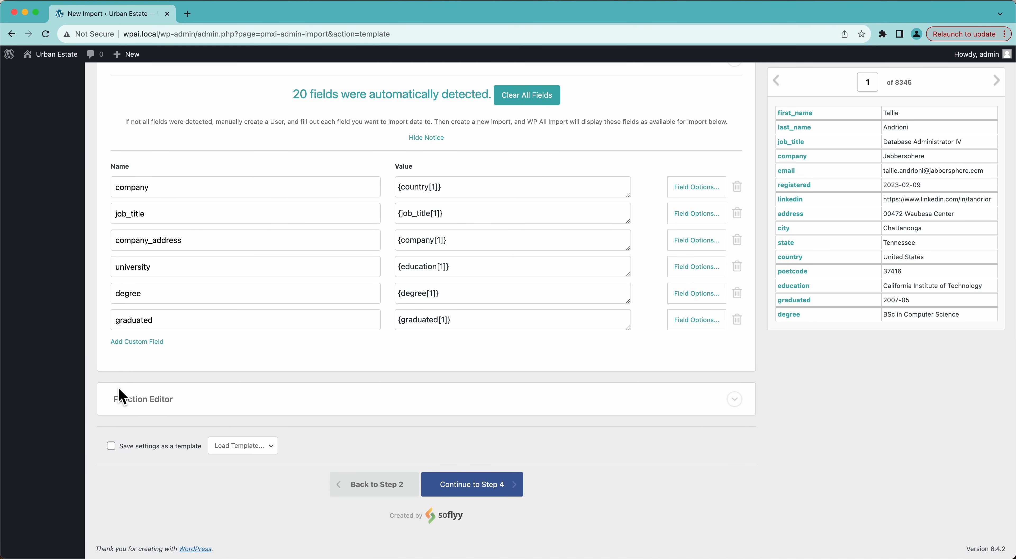
Add a blank custom field to view the selectable field names, and remove the blank row.
left_click(144, 350)
left_click(140, 342)
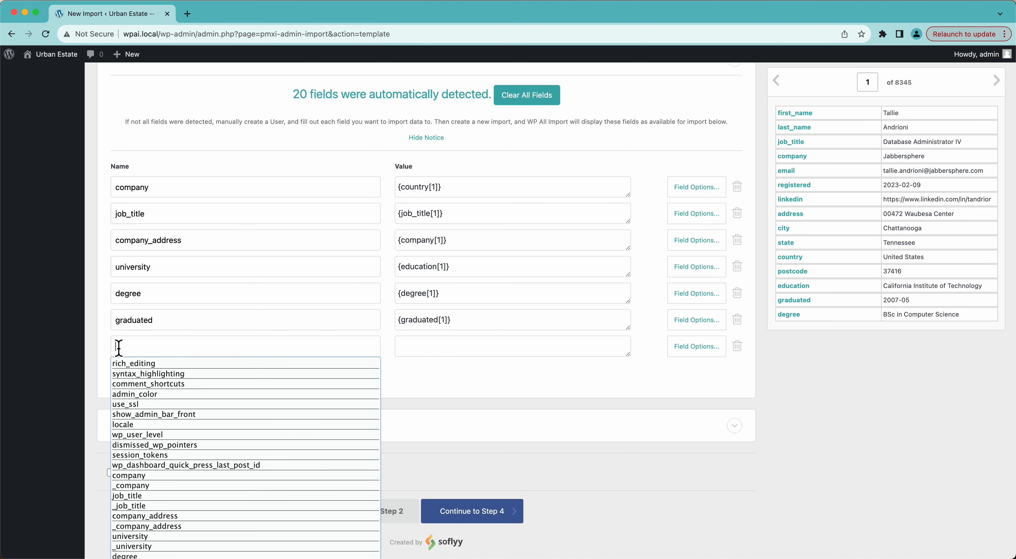
left_click(102, 348)
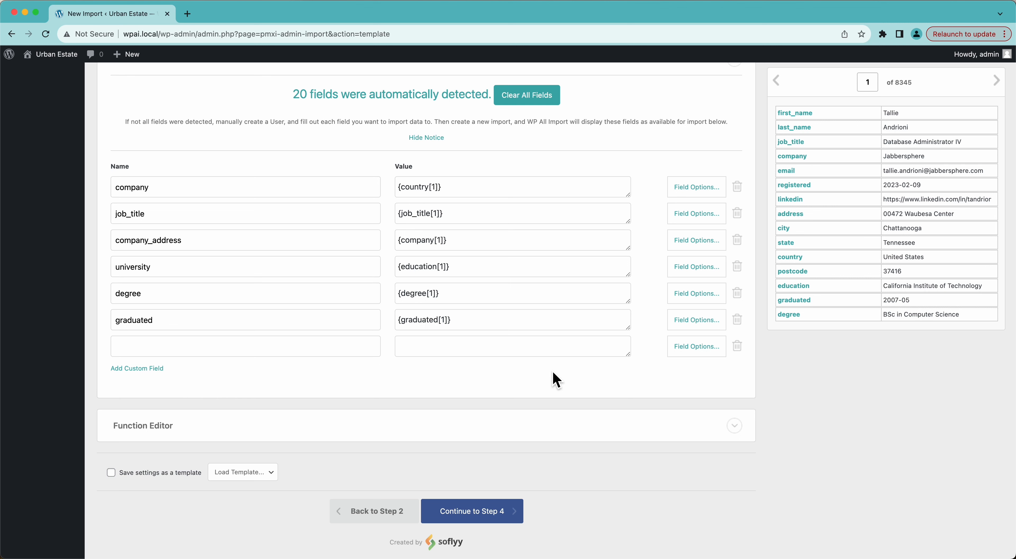
left_click(737, 348)
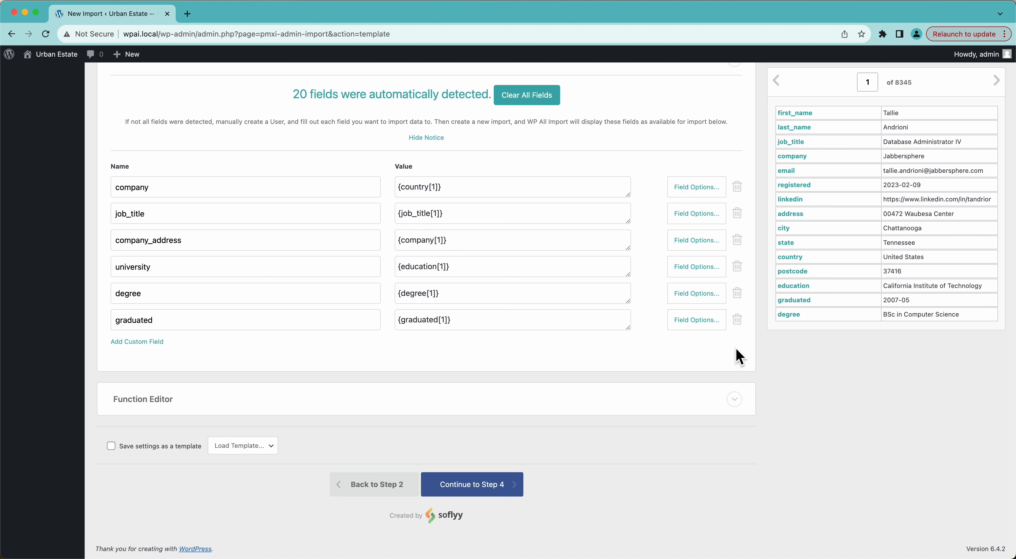
Open the Function Editor and wrap the graduated field's value in a PHP function call: [my_function({graduated[1]})].
left_click(362, 402)
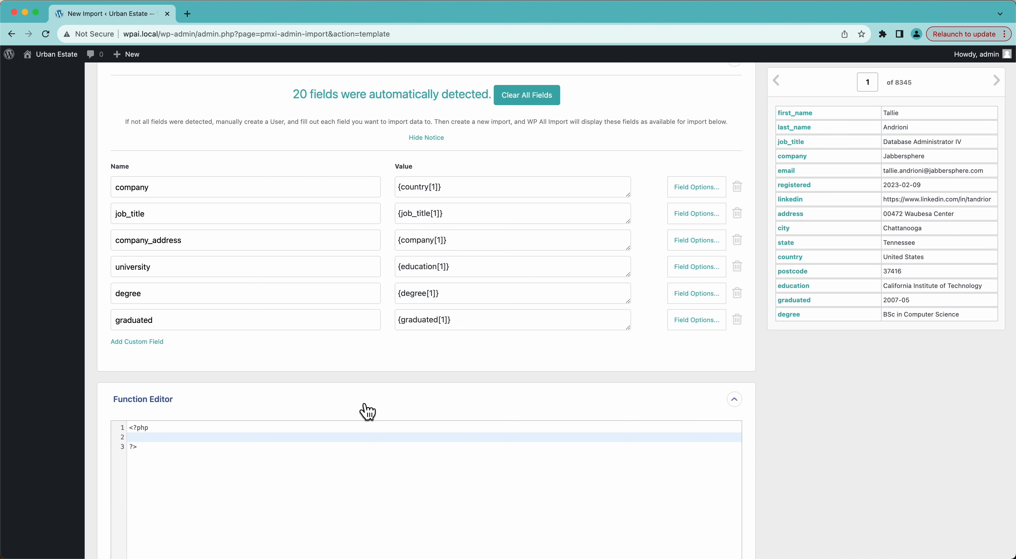
scroll(347, 394, "down", 3)
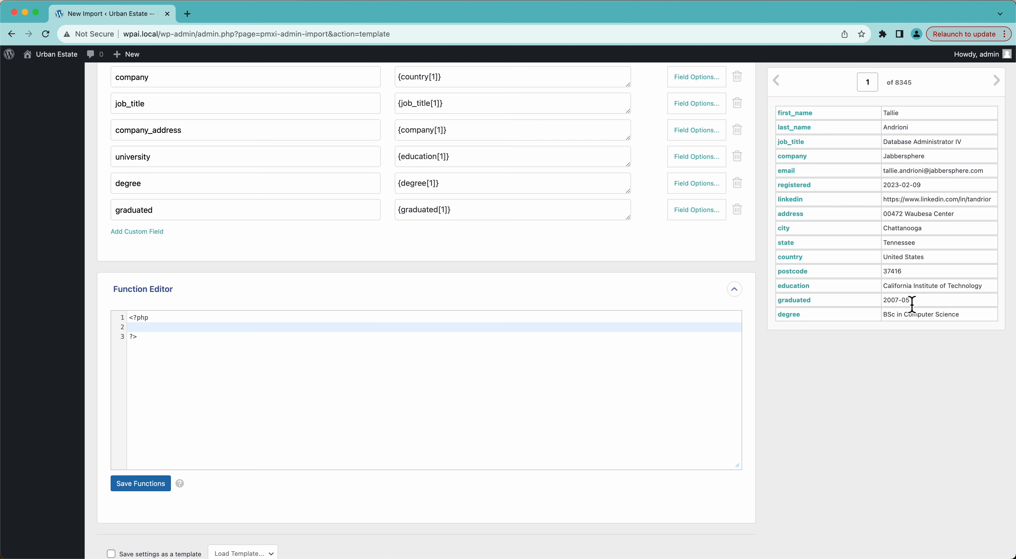
left_click(402, 216)
type("[")
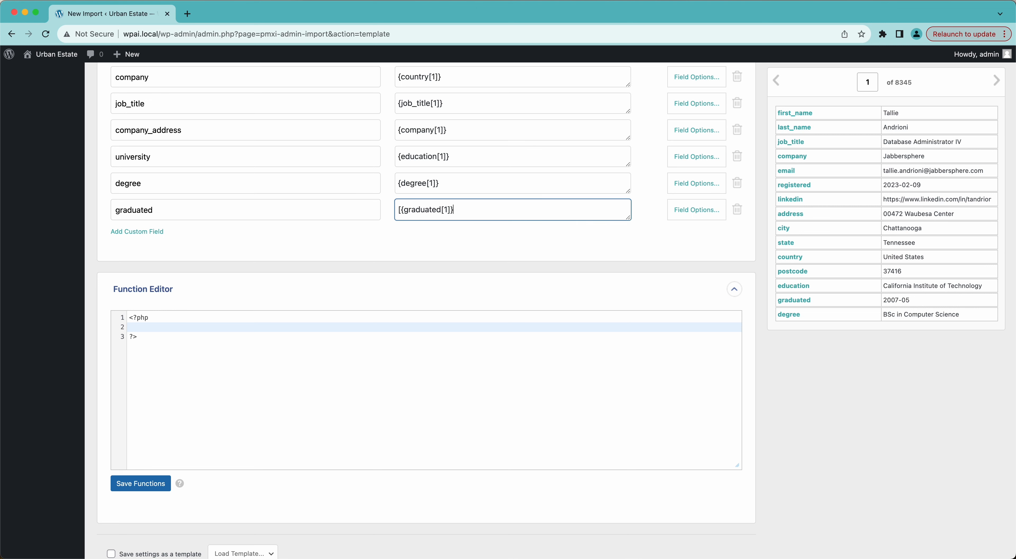
type("]")
type("my_function")
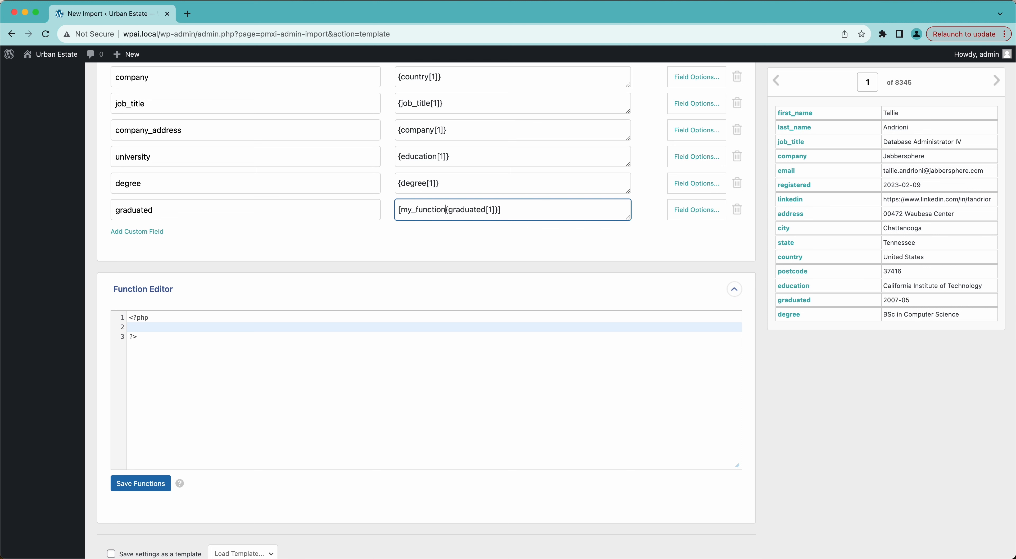
type("(")
type(")")
left_click_drag(403, 216, 506, 216)
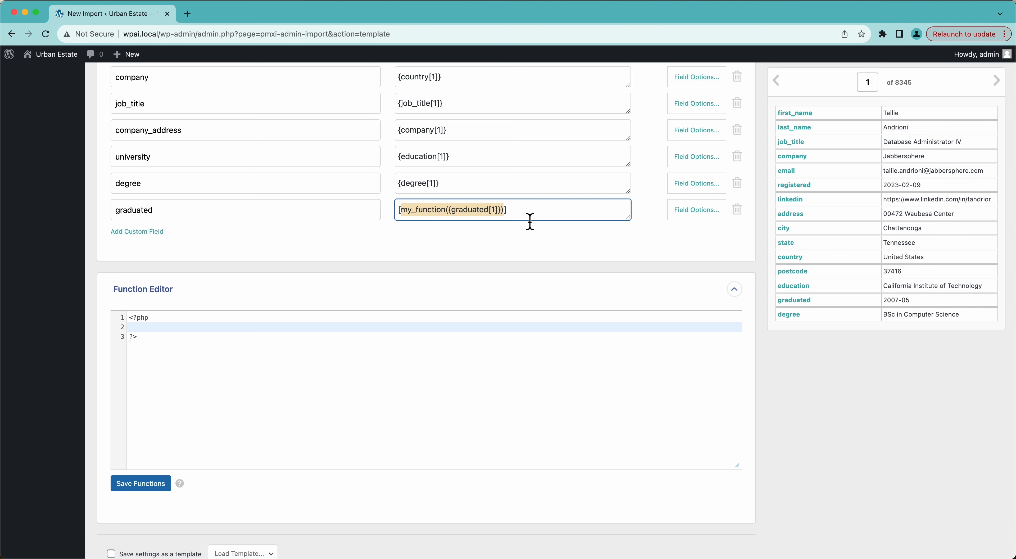
left_click(435, 212)
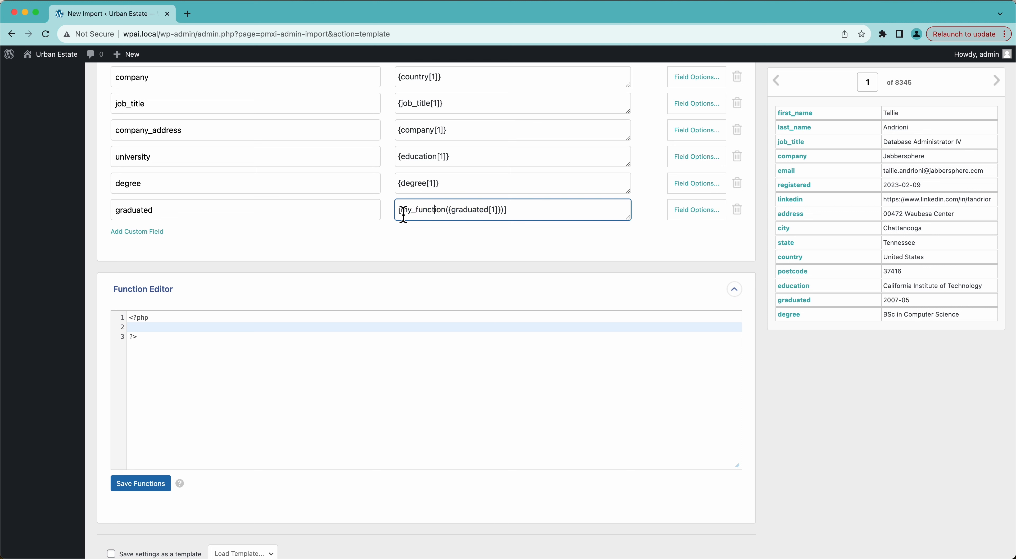
left_click_drag(401, 213, 453, 216)
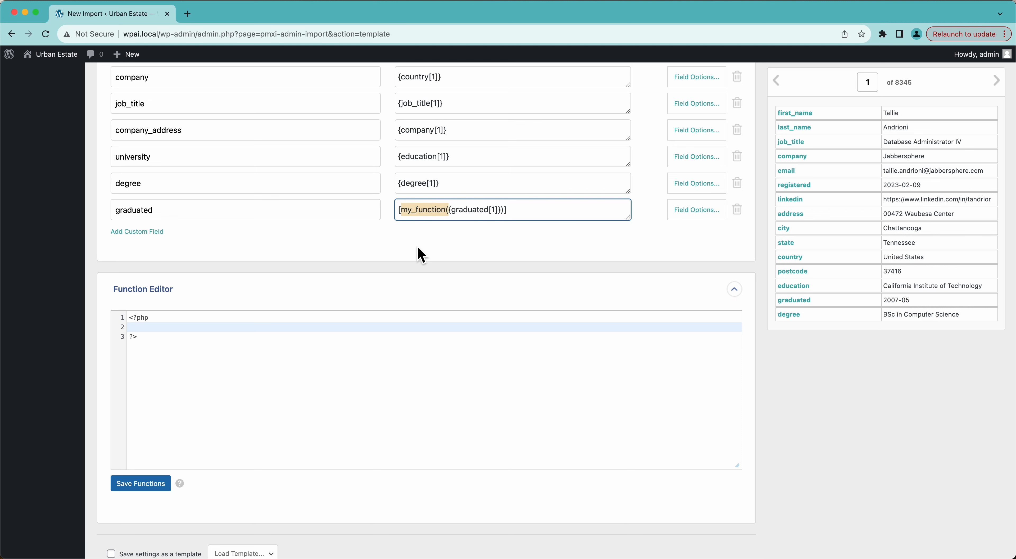
left_click_drag(450, 215, 505, 216)
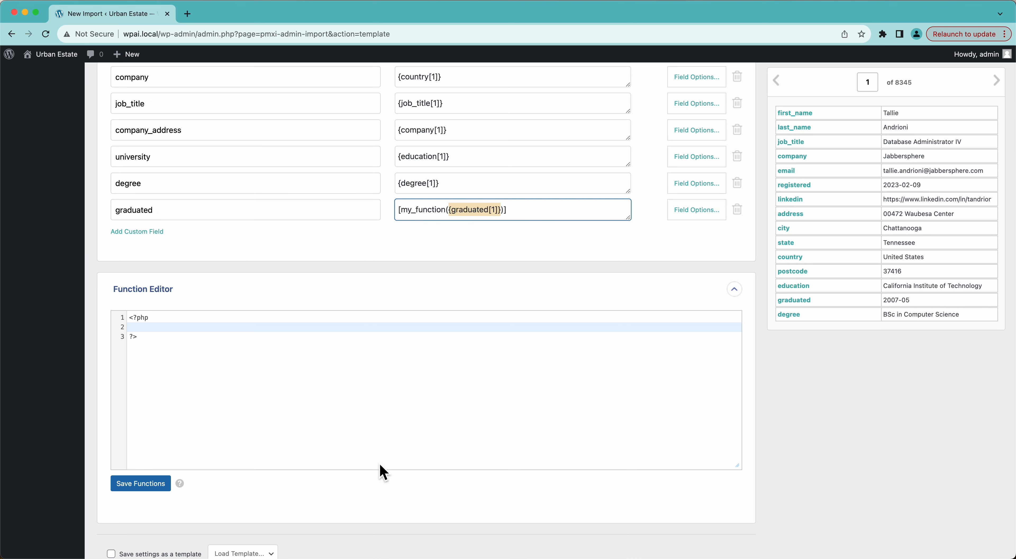
left_click(363, 379)
left_click(273, 330)
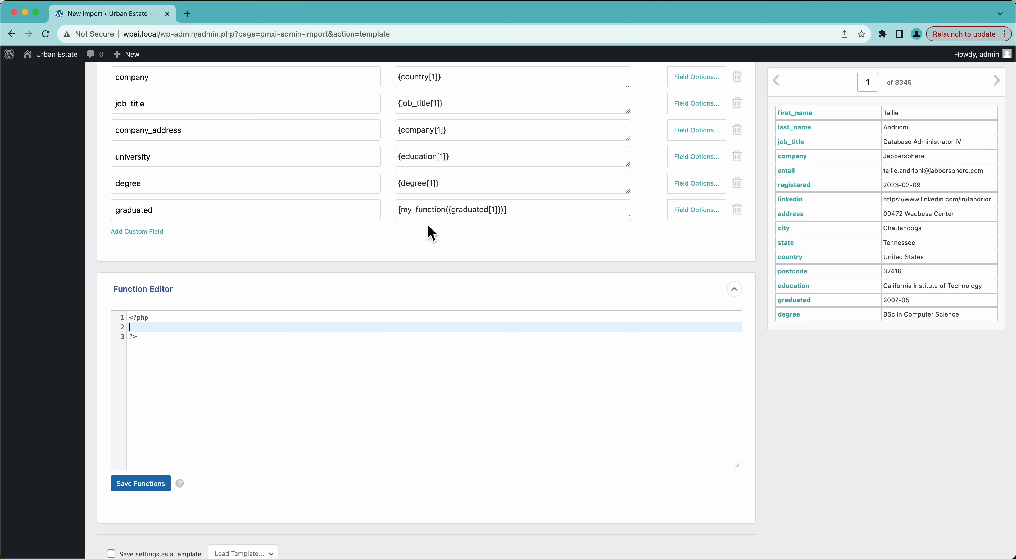
Replace the function name in the graduated value with str_replace, and change it back to my_function.
left_click(447, 218)
key("shift+alt+Left")
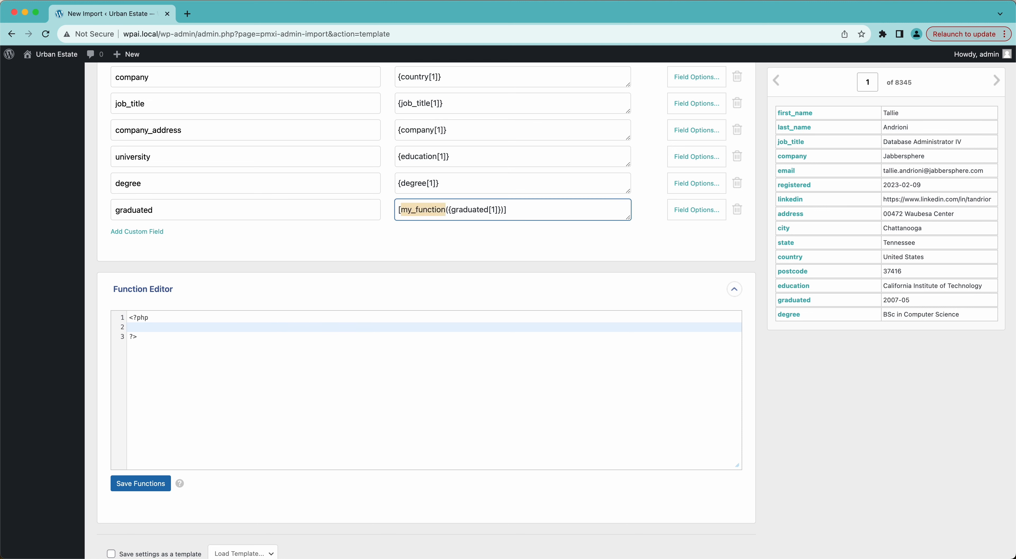
type("str_replace")
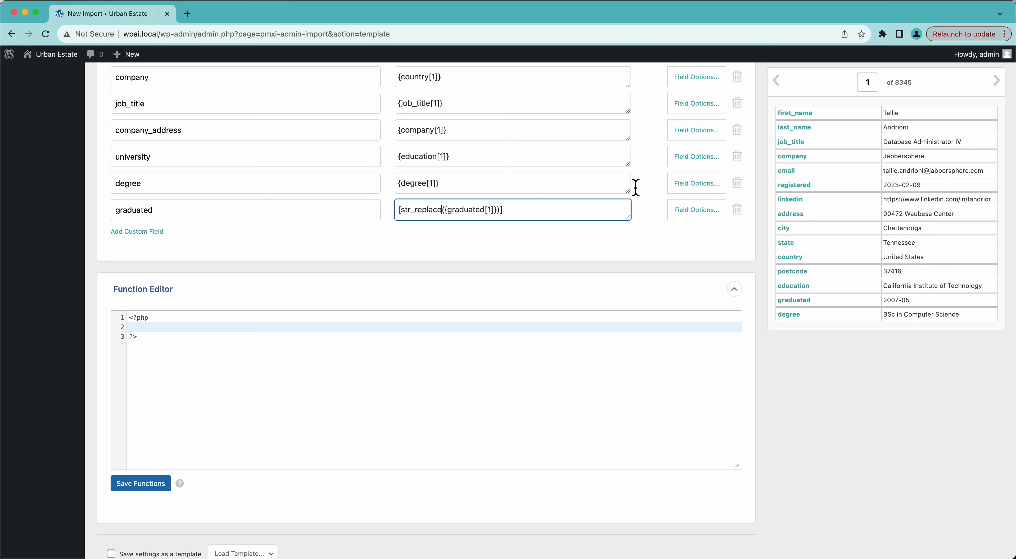
key("alt+shift+Left")
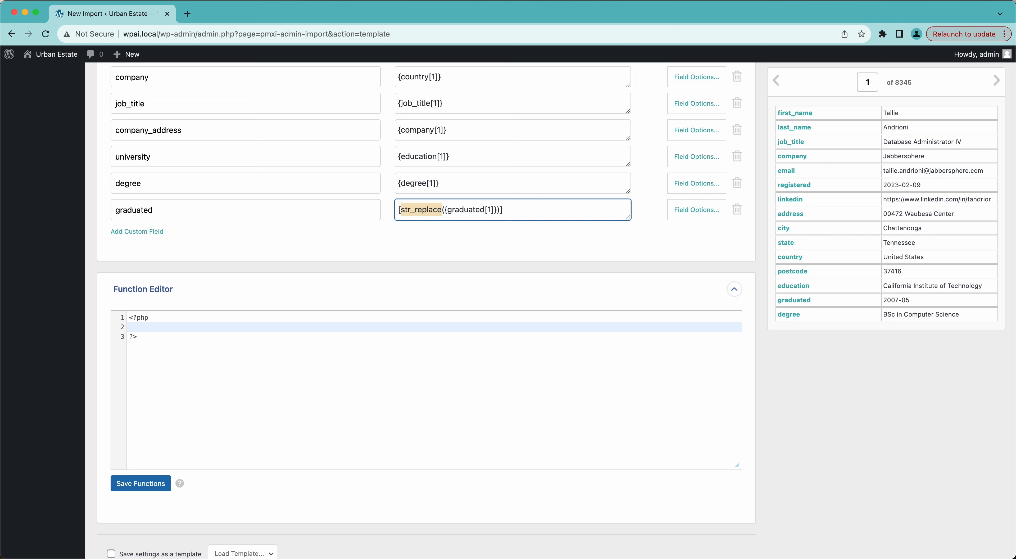
type("my_function")
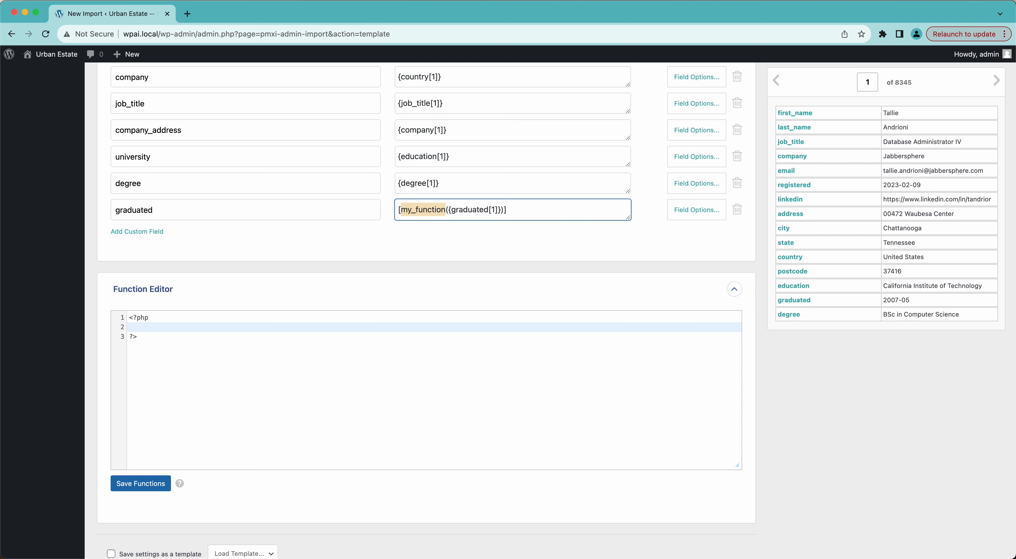
left_click(441, 216)
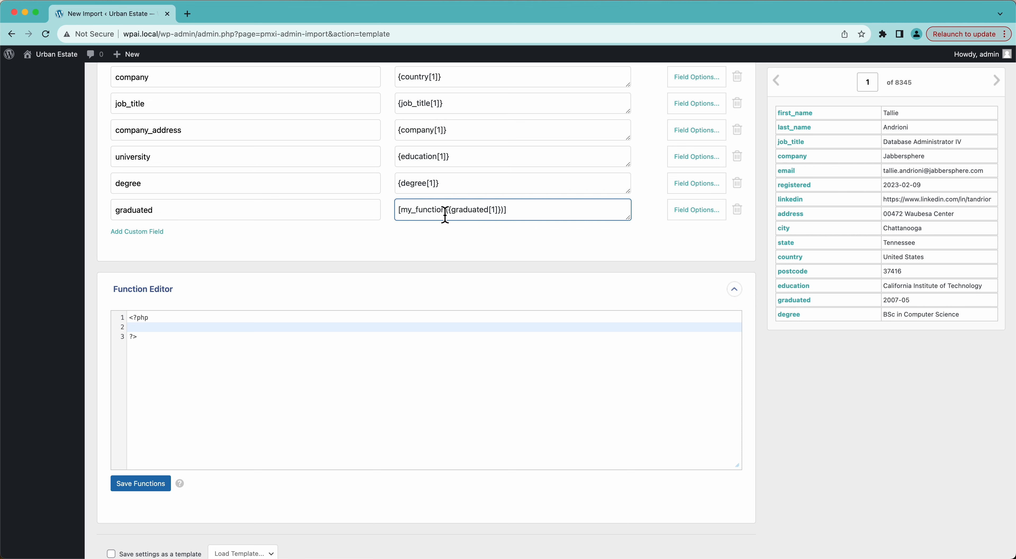
Write the opening of a PHP function my_function($date){ with the comment //do stuff in the Function Editor.
left_click(219, 329)
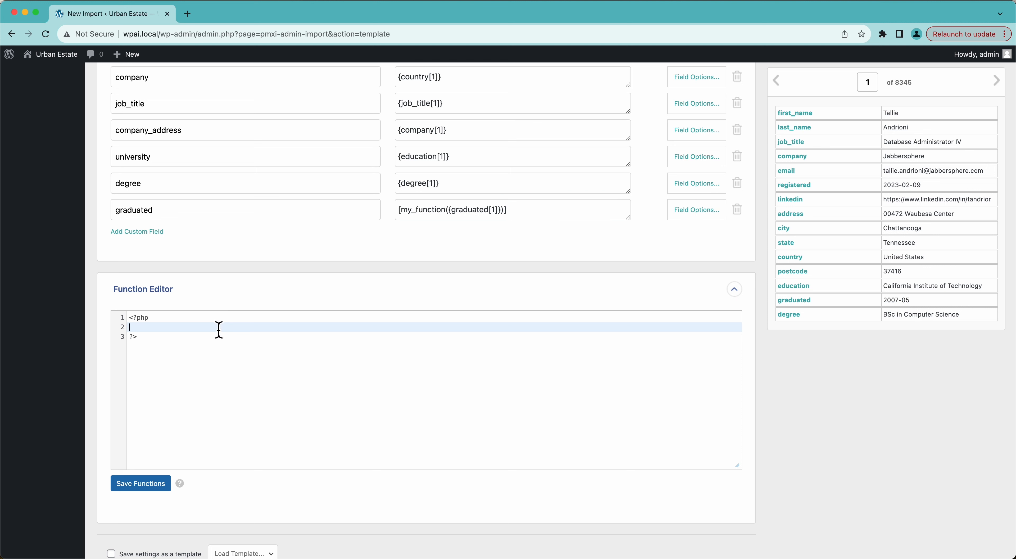
type("function my_function($date){")
key("Return")
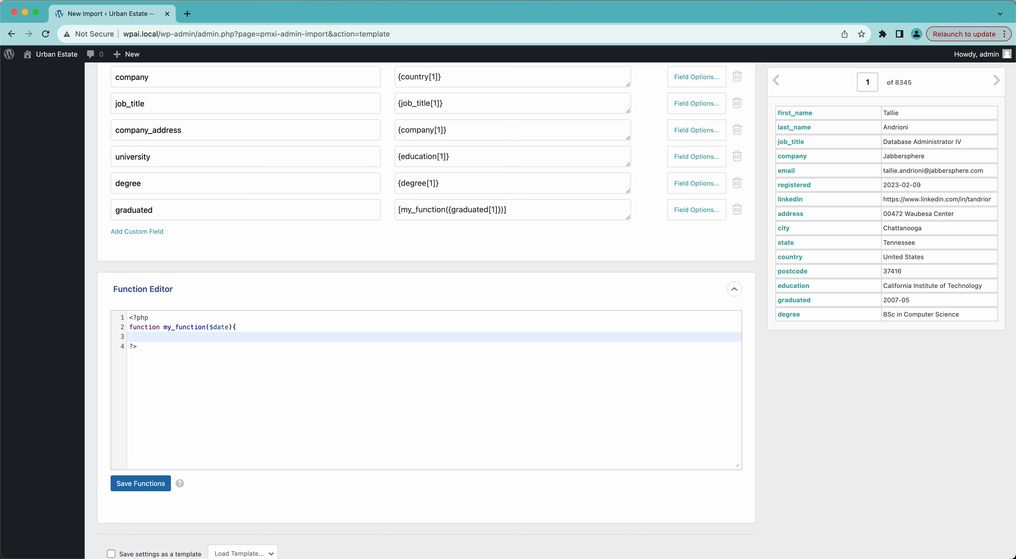
type("//do stuff")
key("Return")
type("}")
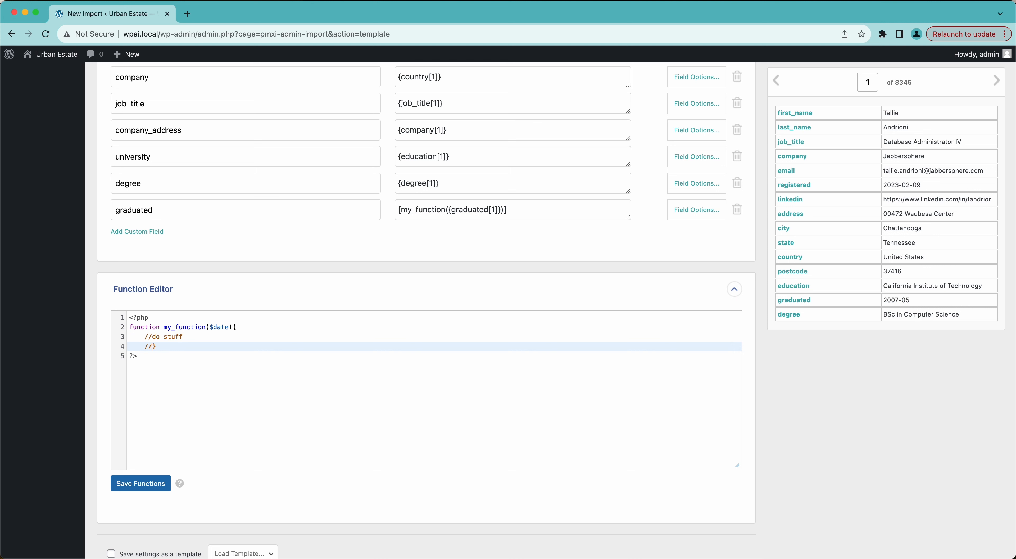
key("BackSpace")
key("BackSpace")
key("BackSpace")
Delete the function code, restore the graduated value to {graduated[1]}, and collapse the Function Editor.
left_click_drag(133, 347, 130, 327)
key("BackSpace")
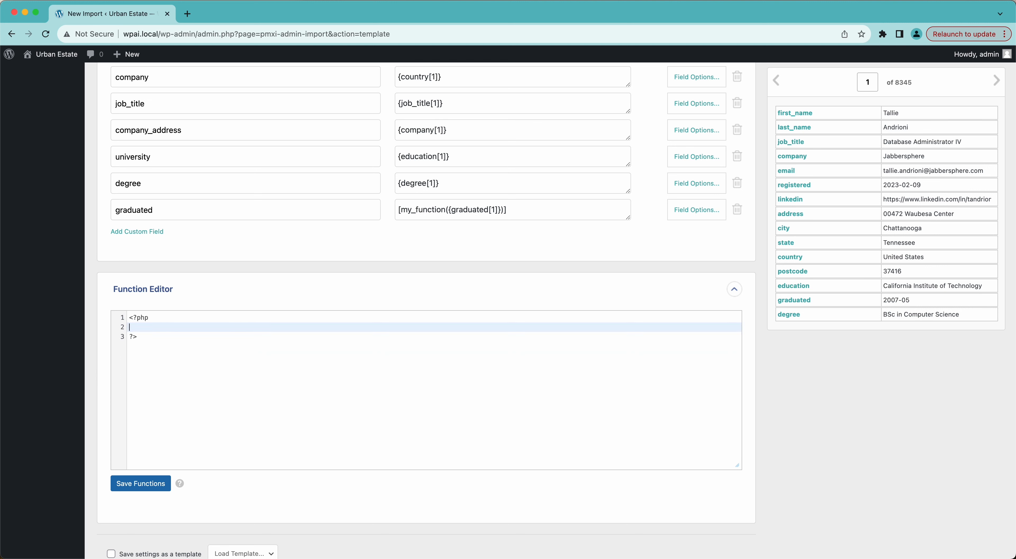
left_click(517, 215)
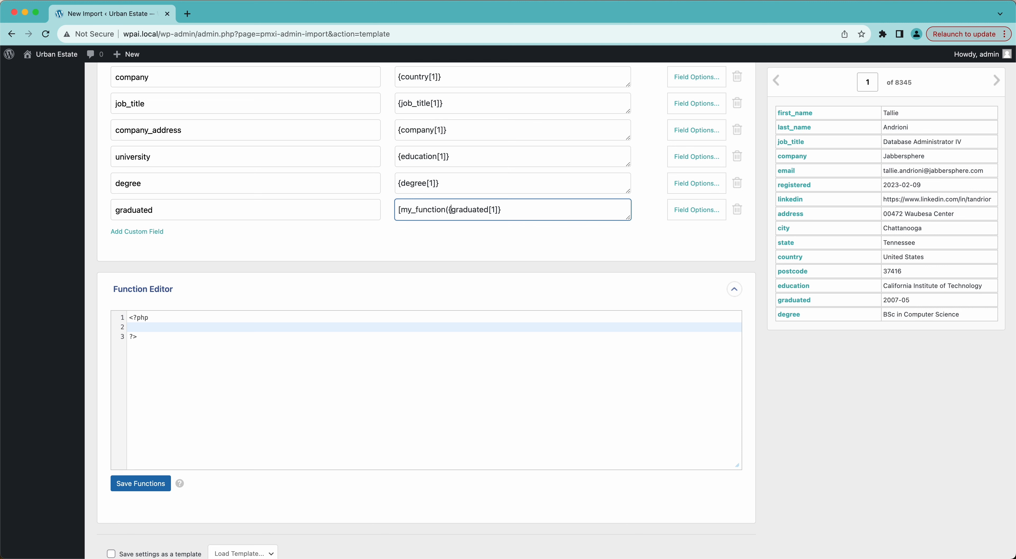
key("shift+super+Left")
key("BackSpace")
left_click(733, 292)
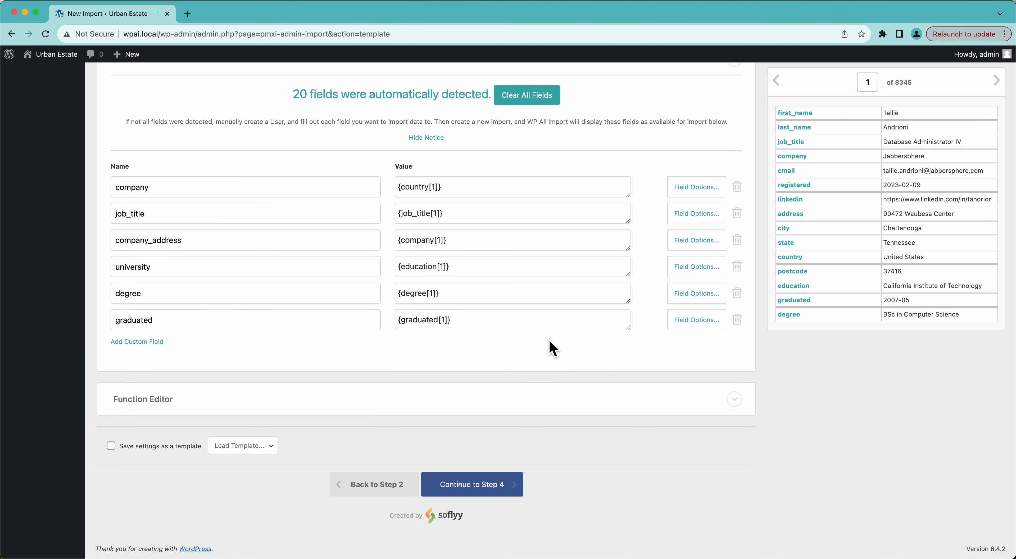
Continue to Step 4 and replace the auto-detected unique identifier with the email element, {email[1]}.
left_click(477, 484)
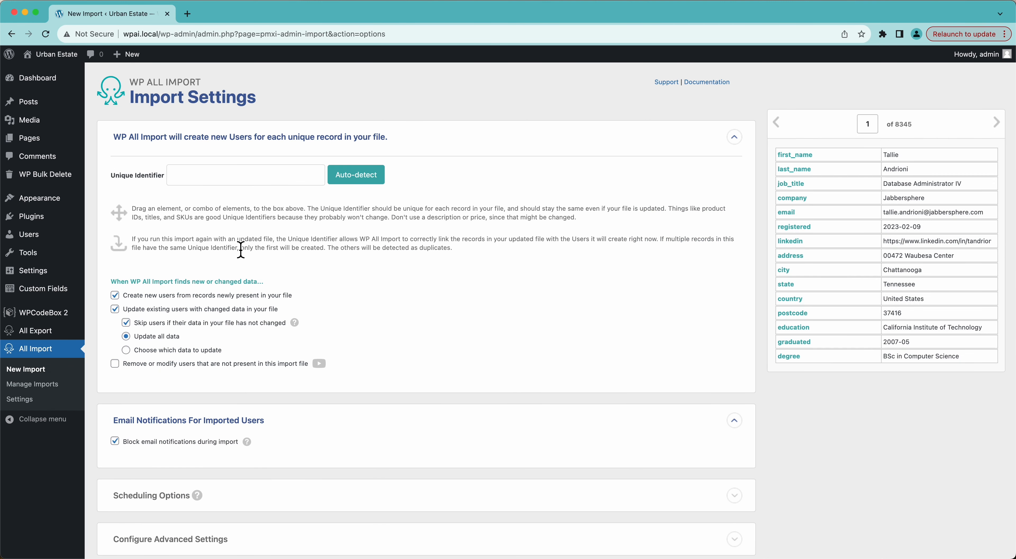
left_click(355, 185)
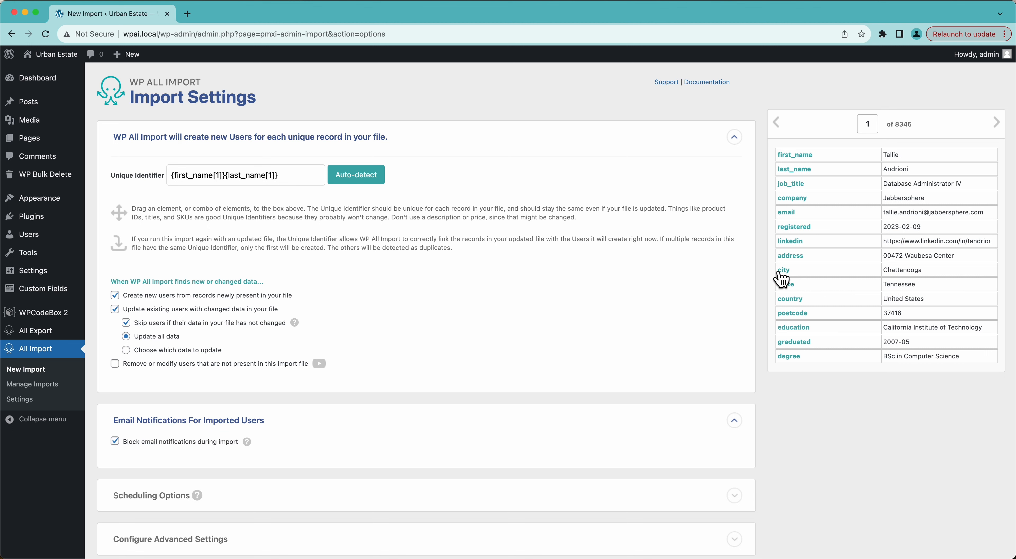
triple_click(303, 179)
key("BackSpace")
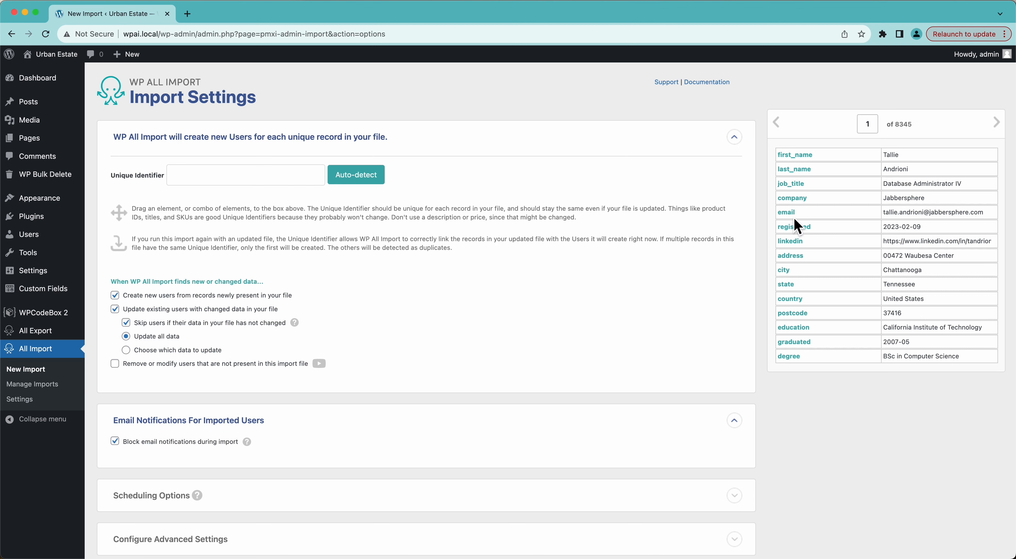
left_click_drag(786, 215, 237, 184)
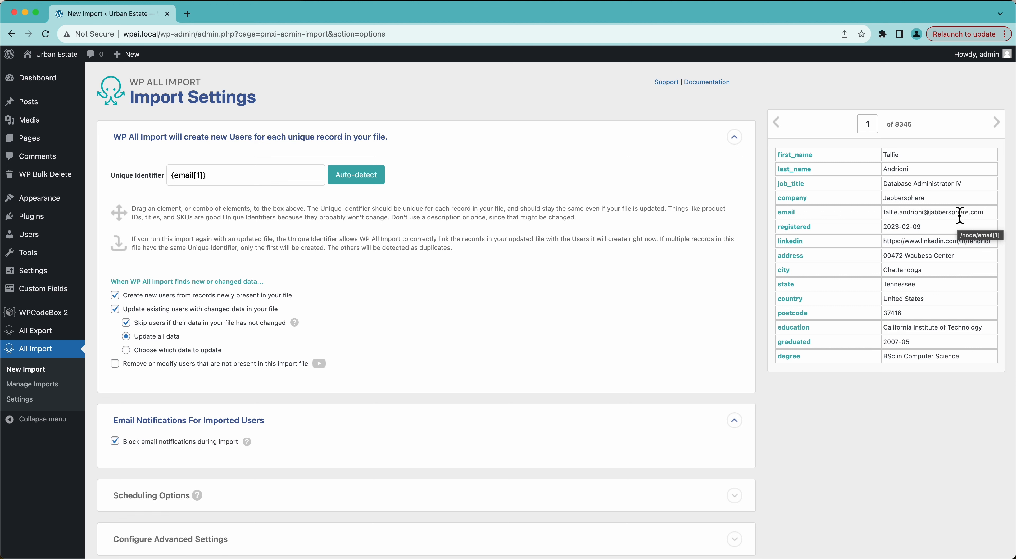
left_click(997, 123)
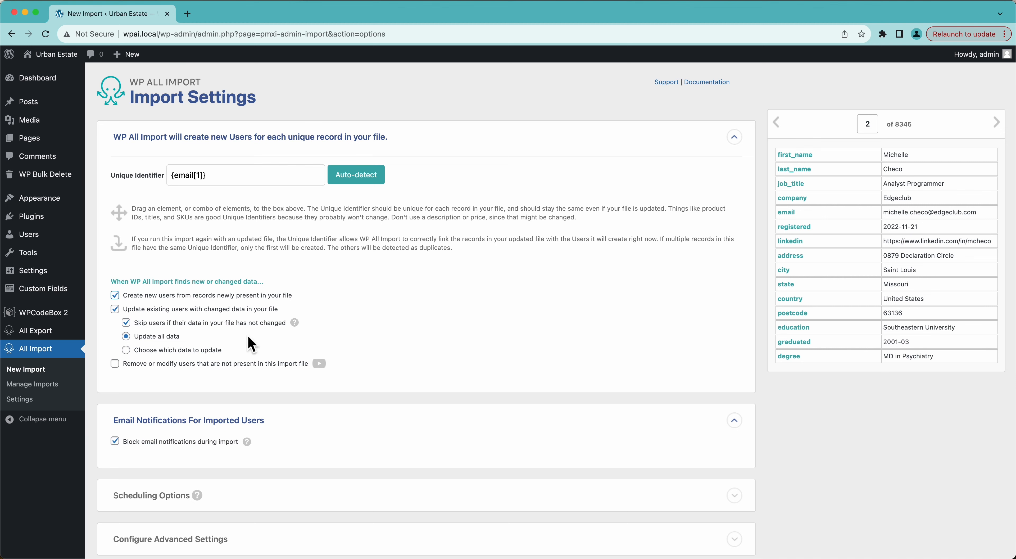
Choose which user data to update, deselect all fields, and try selecting only Registered Date.
left_click(202, 351)
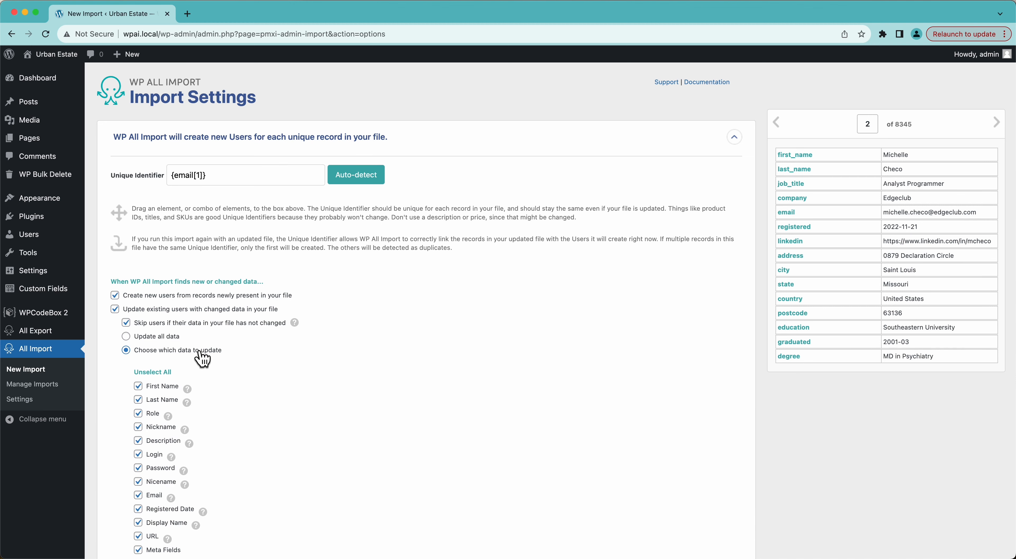
left_click(151, 372)
scroll(152, 385, "down", 2)
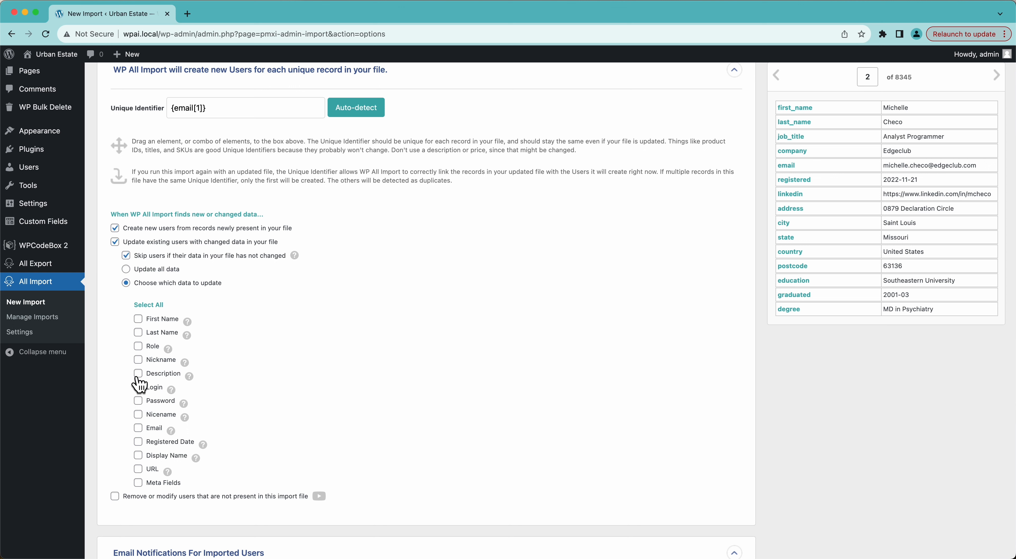
left_click(137, 430)
left_click(137, 442)
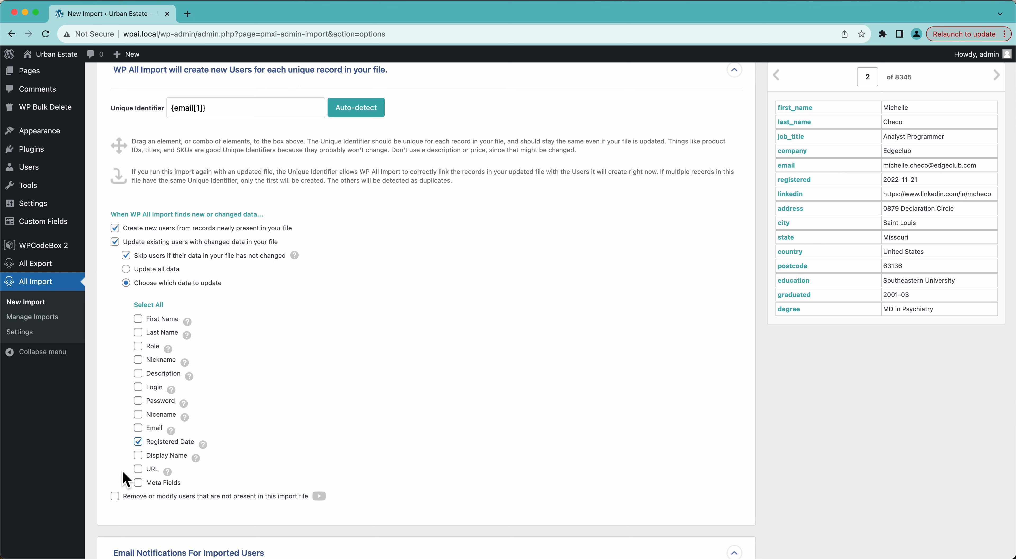
left_click(138, 442)
Turn updating of existing users off and on again, and set it to update all data.
left_click(114, 241)
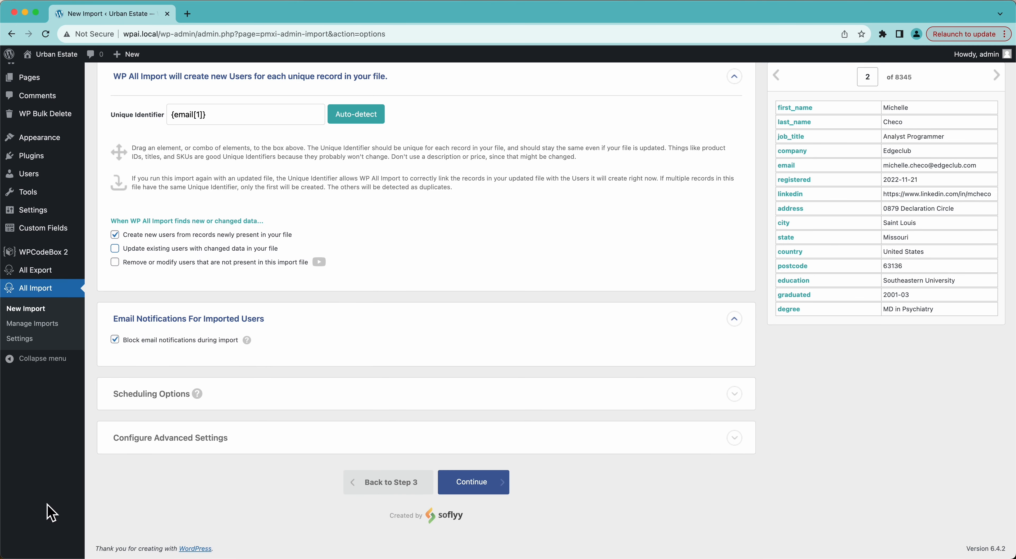
left_click(115, 248)
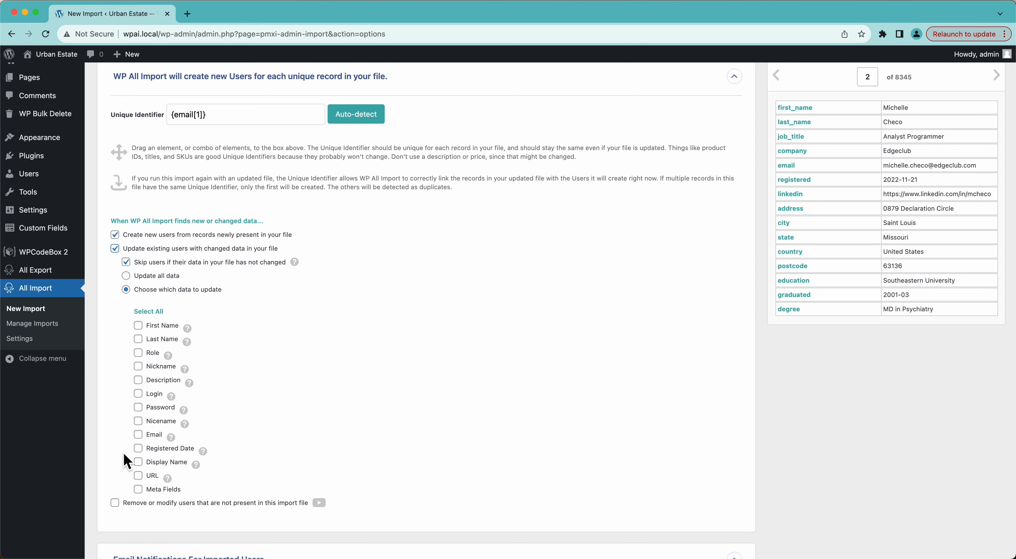
left_click(126, 276)
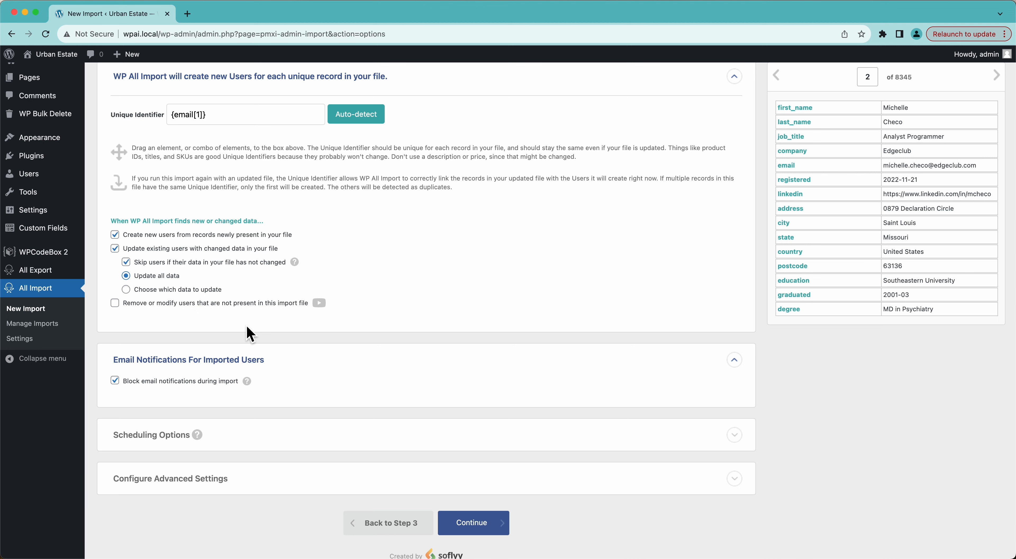
Enable removing or modifying users created by this import and missing from the file, setting custom fields for them instead of deletion.
left_click(219, 303)
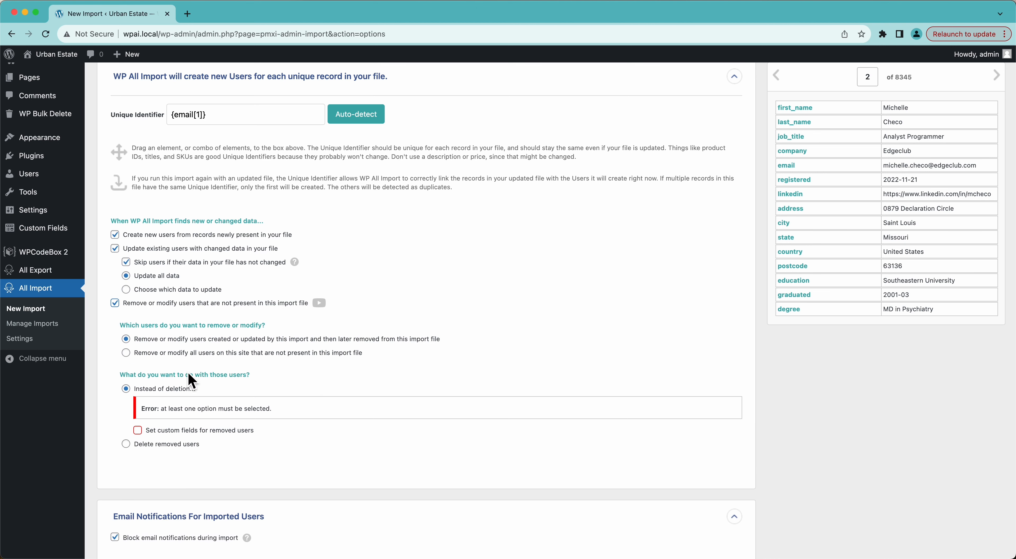
left_click(138, 430)
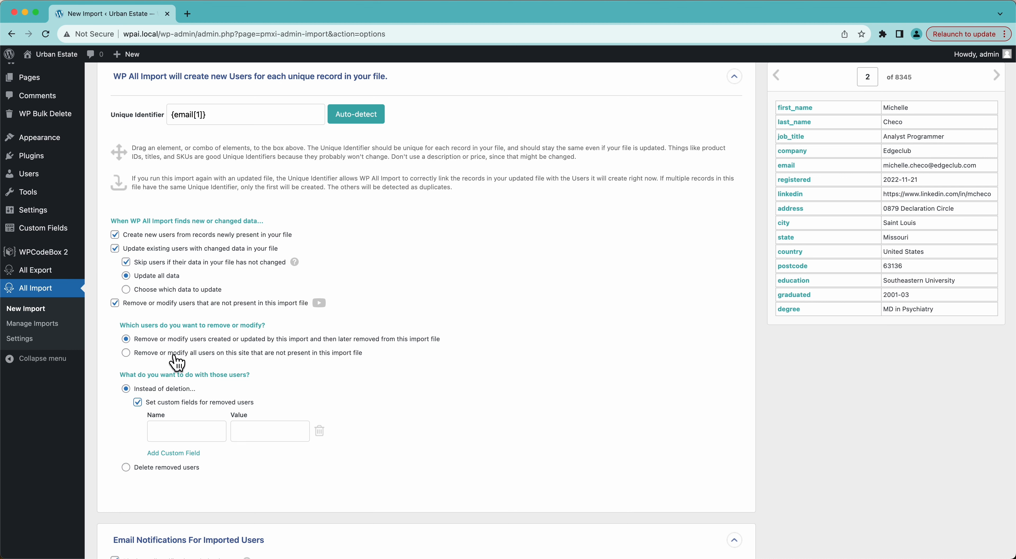
left_click(183, 353)
left_click(241, 340)
left_click(143, 468)
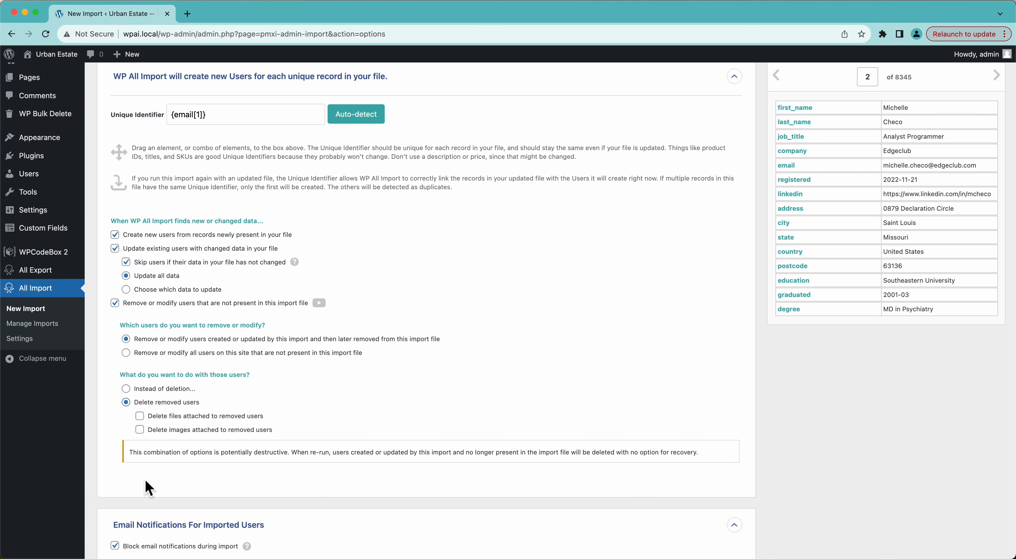
left_click(155, 388)
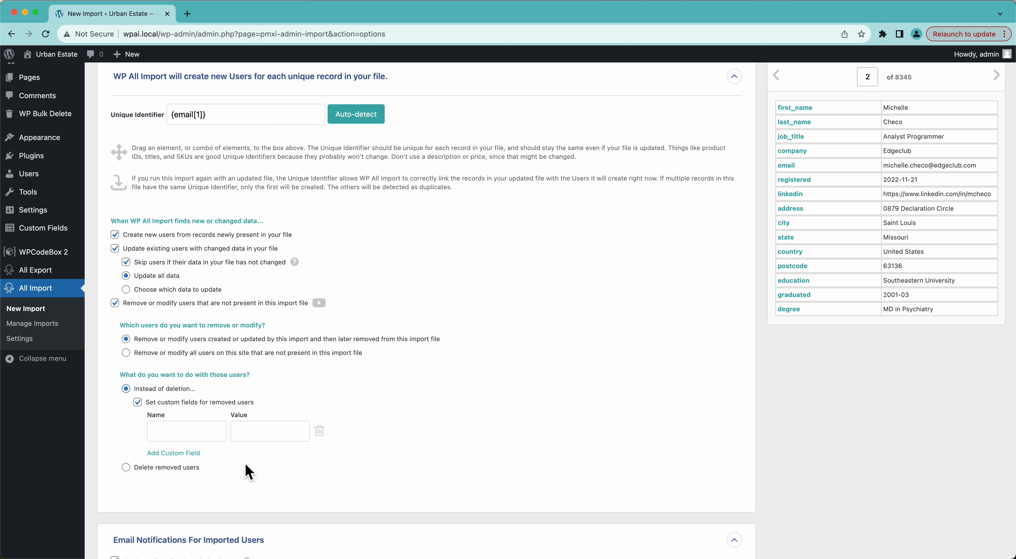
Disable setting custom fields for removed users, and turn off removing or modifying users not present in the import file.
left_click(137, 401)
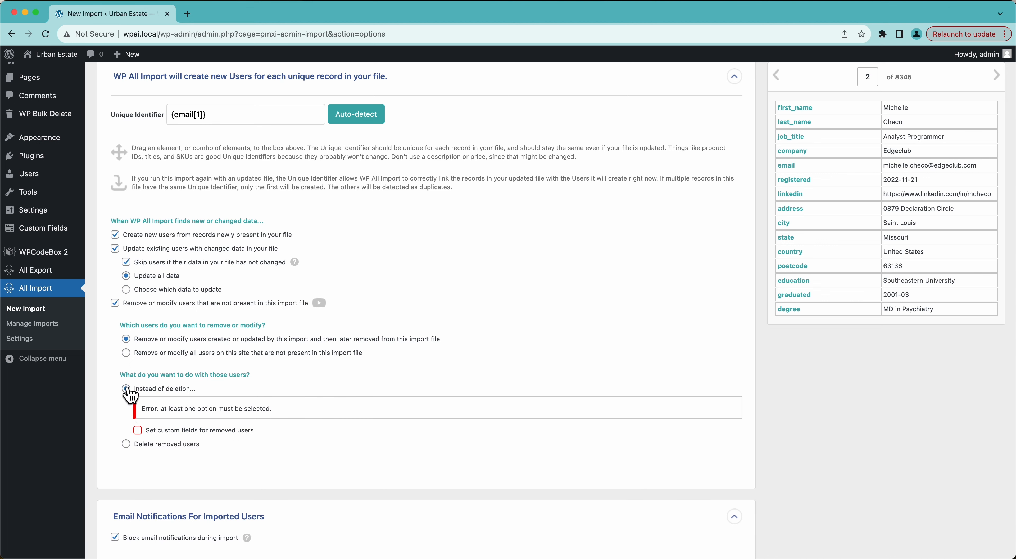
left_click(115, 303)
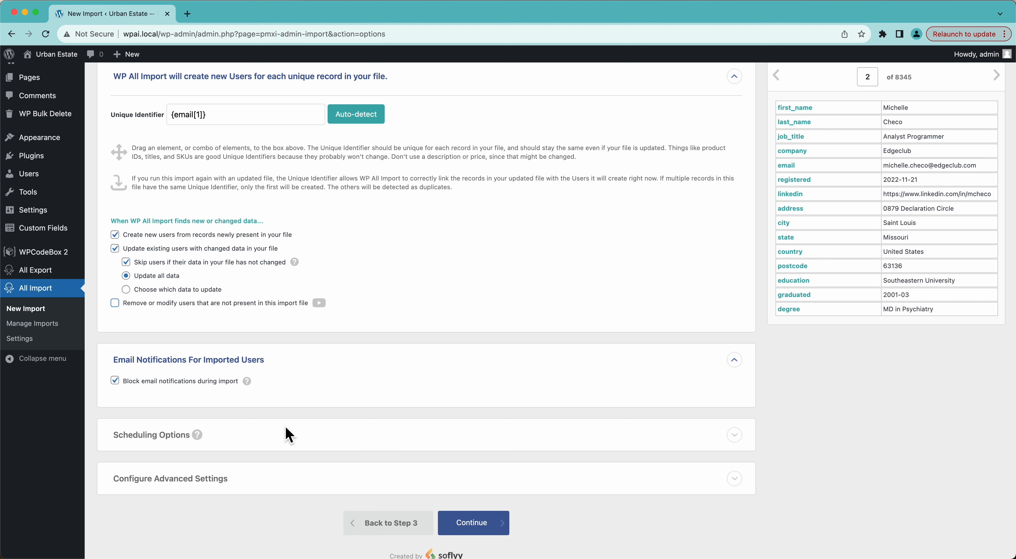
mouse_move(285, 445)
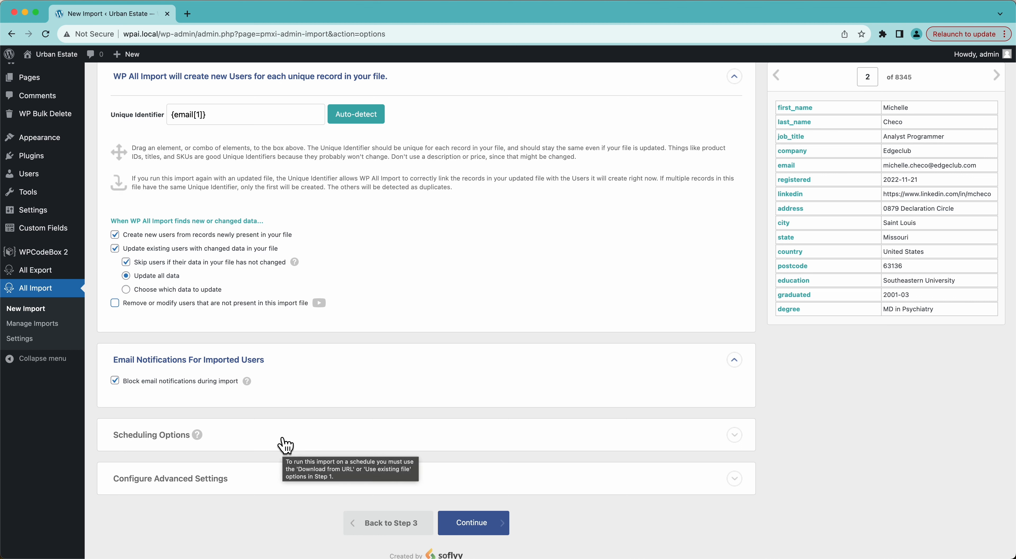
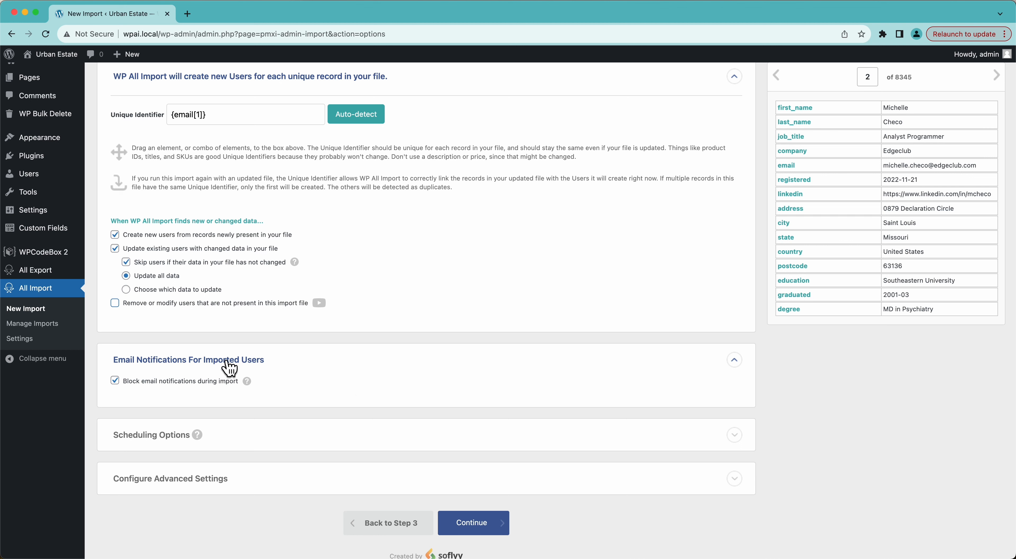
Turn blocking of email notifications during import off and on again.
left_click(116, 381)
mouse_move(247, 381)
left_click(176, 390)
Open the advanced import settings and set the number of records processed in each iteration to 20.
scroll(636, 354, "down", 2)
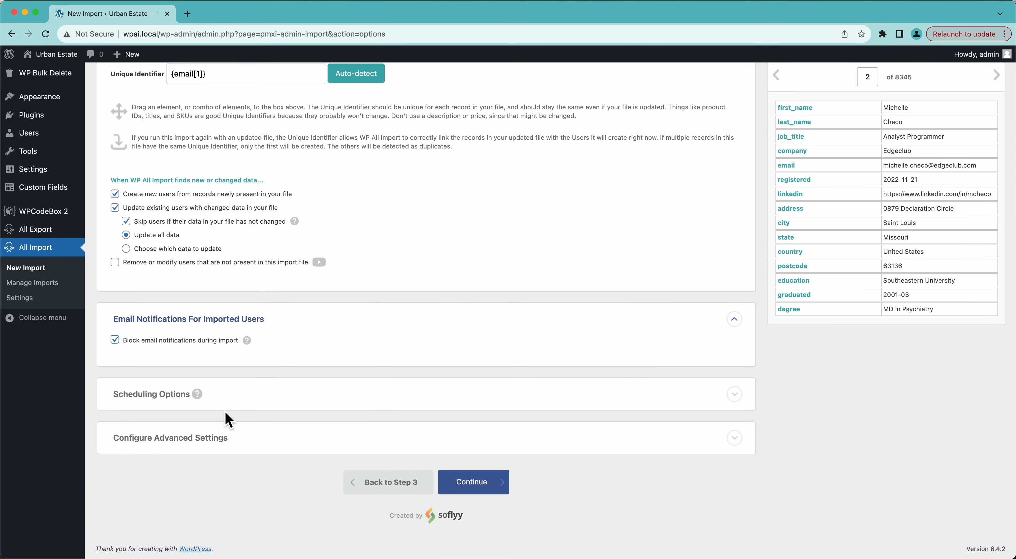
left_click(171, 442)
scroll(172, 448, "down", 5)
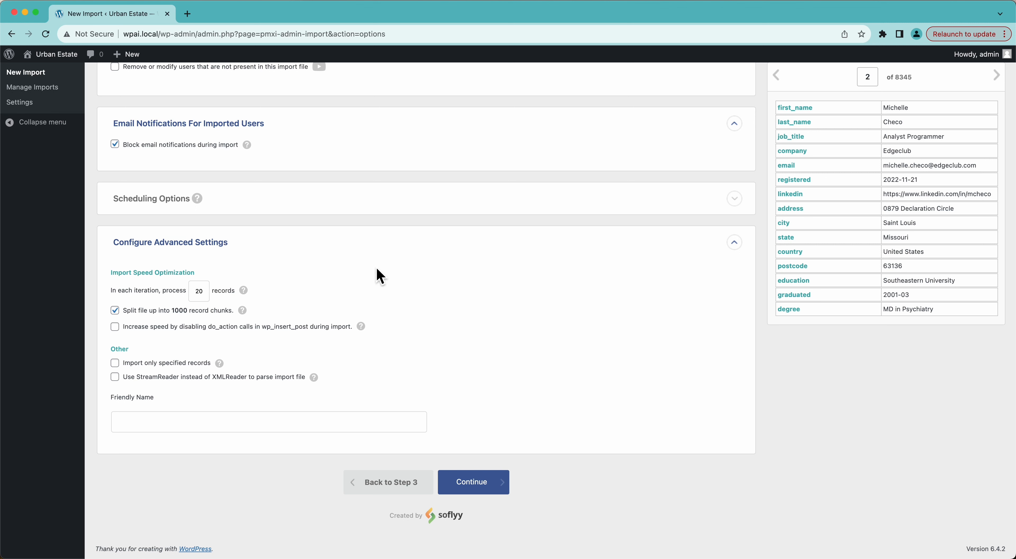
key("BackSpace")
type("0")
Try disabling do_action calls for speed and importing only records 1-100, turning each option back off.
left_click(253, 330)
left_click(132, 330)
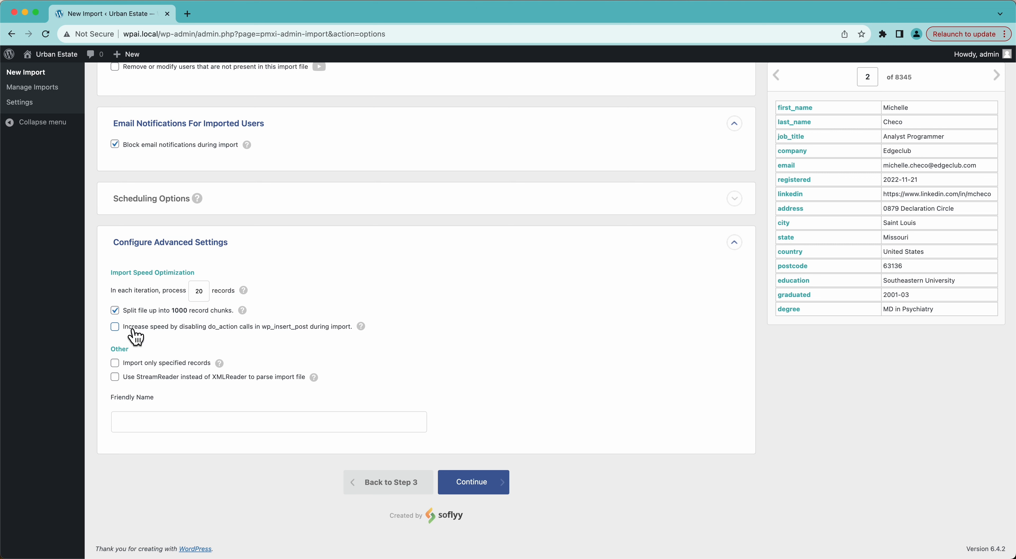
left_click(166, 363)
left_click(168, 382)
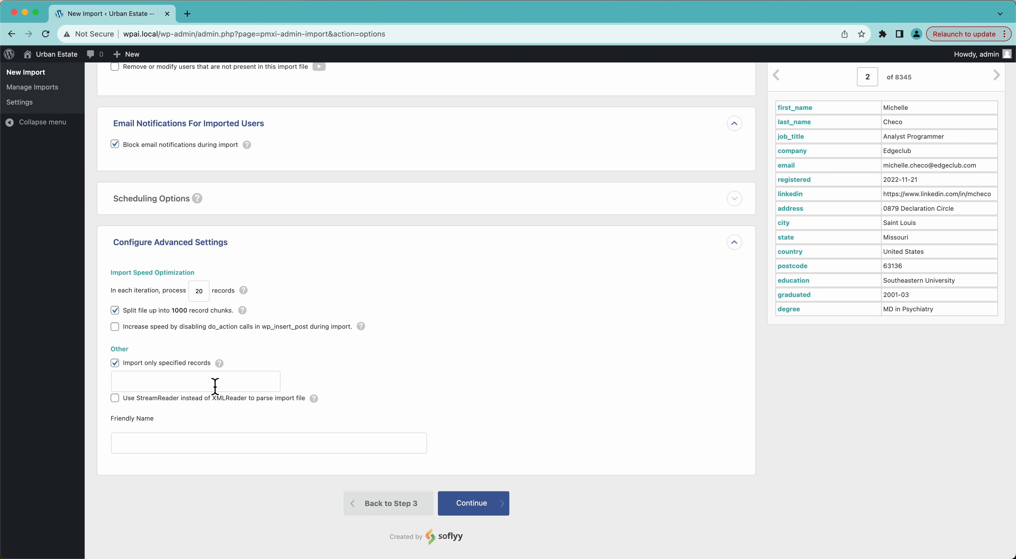
type("1-100")
mouse_move(222, 366)
left_click(115, 363)
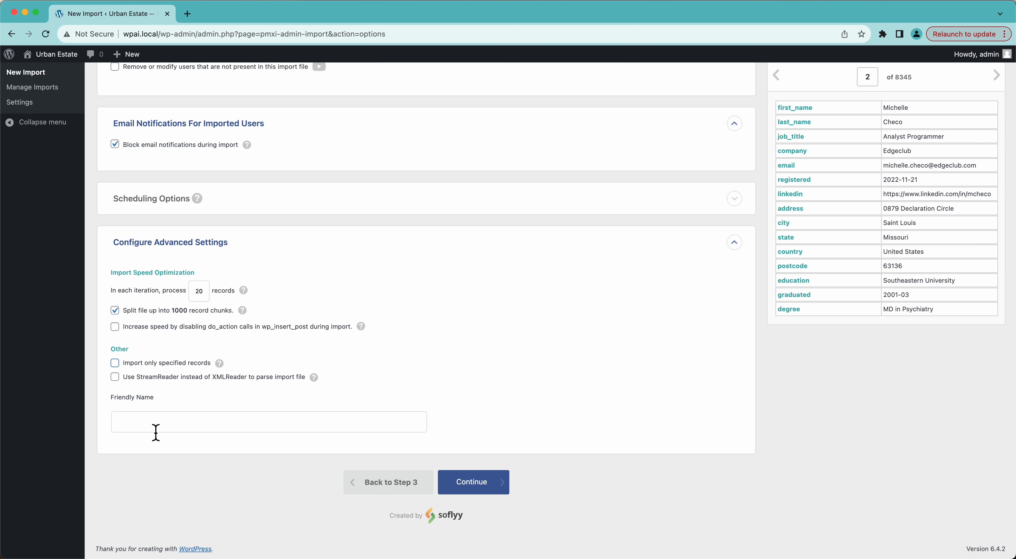
Give the import the friendly name User Import.
left_click(150, 424)
type("User Import")
scroll(702, 407, "up", 10)
scroll(702, 406, "down", 4)
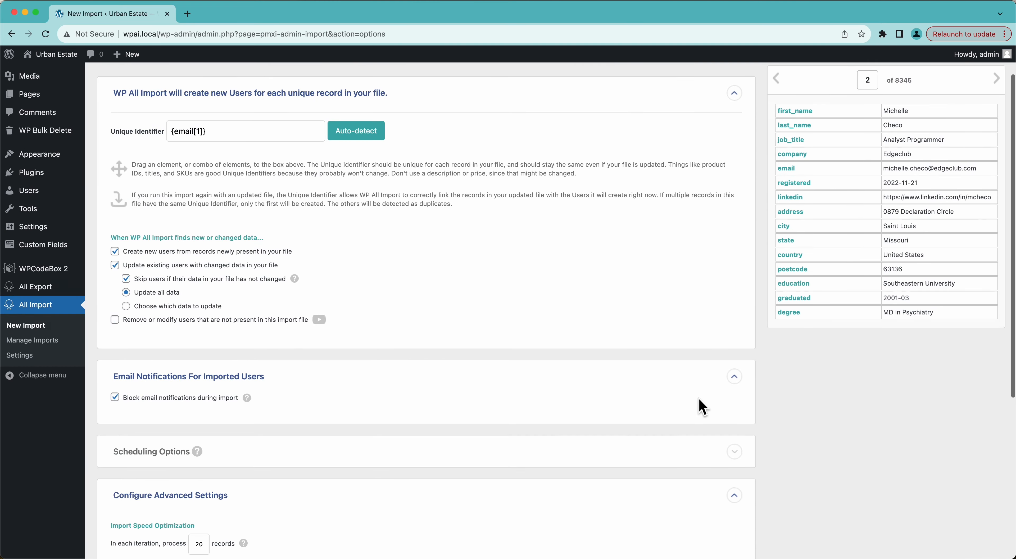
Continue to the import summary, then confirm and run the import.
scroll(702, 407, "down", 5)
left_click(482, 481)
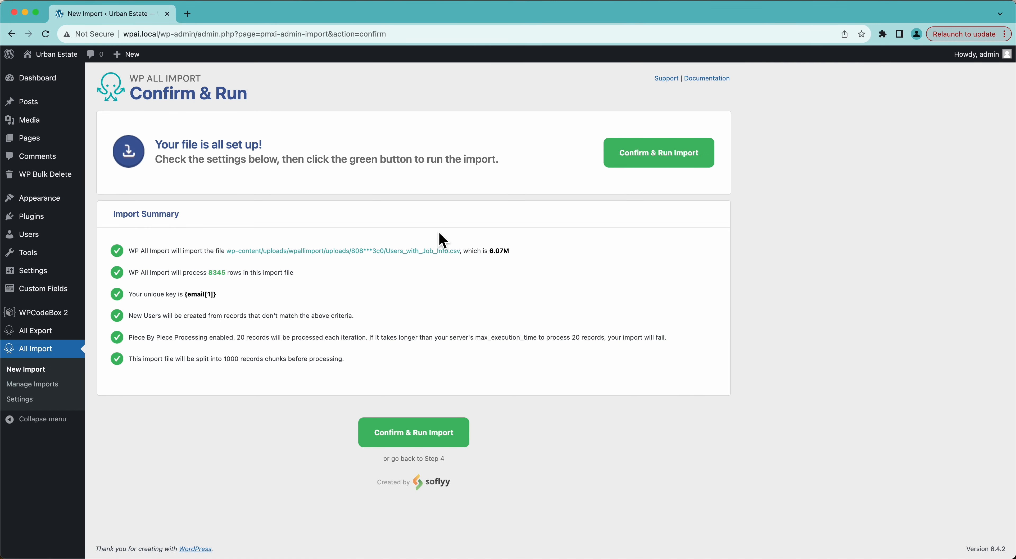
left_click(662, 158)
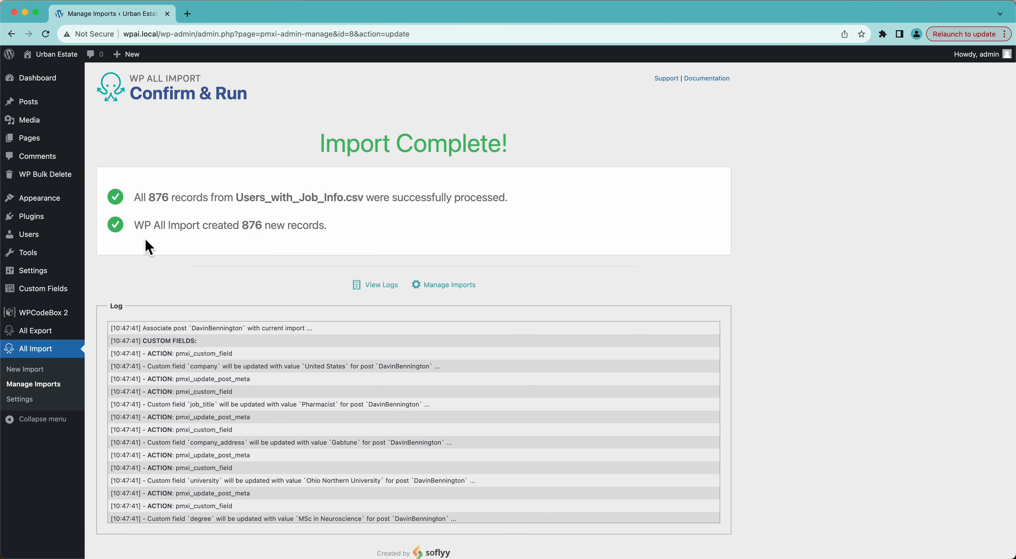
Open the first imported user from the site's user list and examine the name, contact, biographical and custom user fields.
mouse_move(77, 243)
left_click(106, 236)
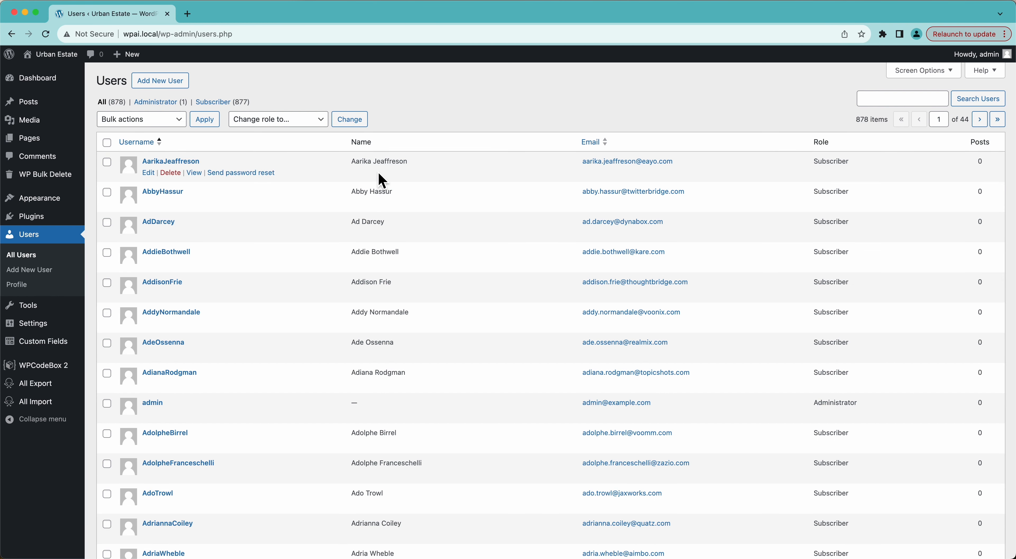
left_click(149, 173)
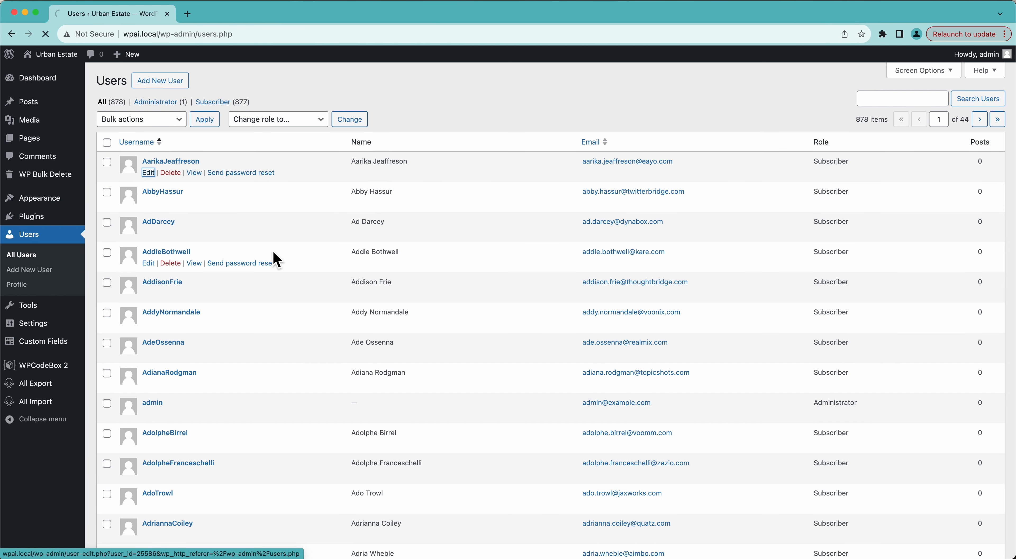
scroll(273, 258, "down", 15)
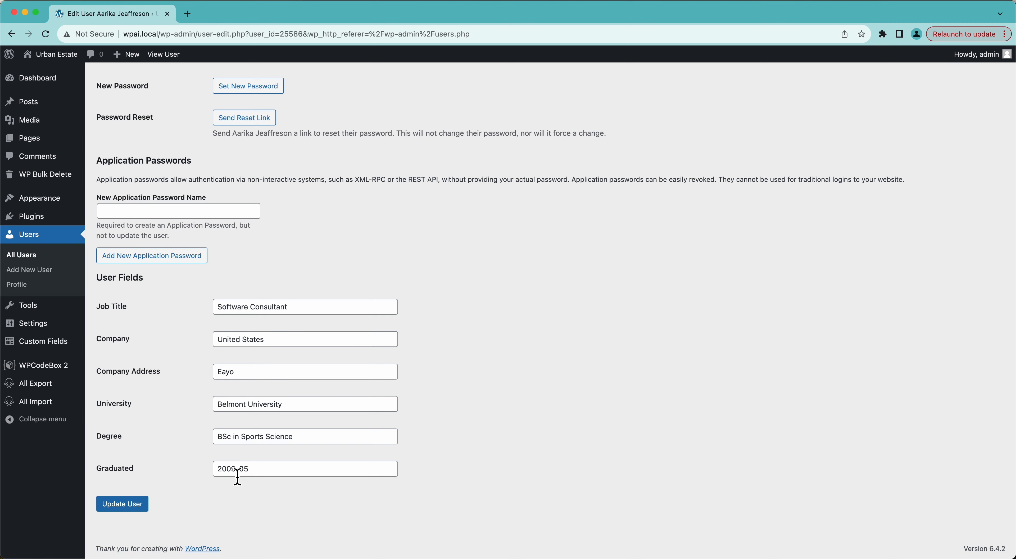
scroll(175, 317, "up", 20)
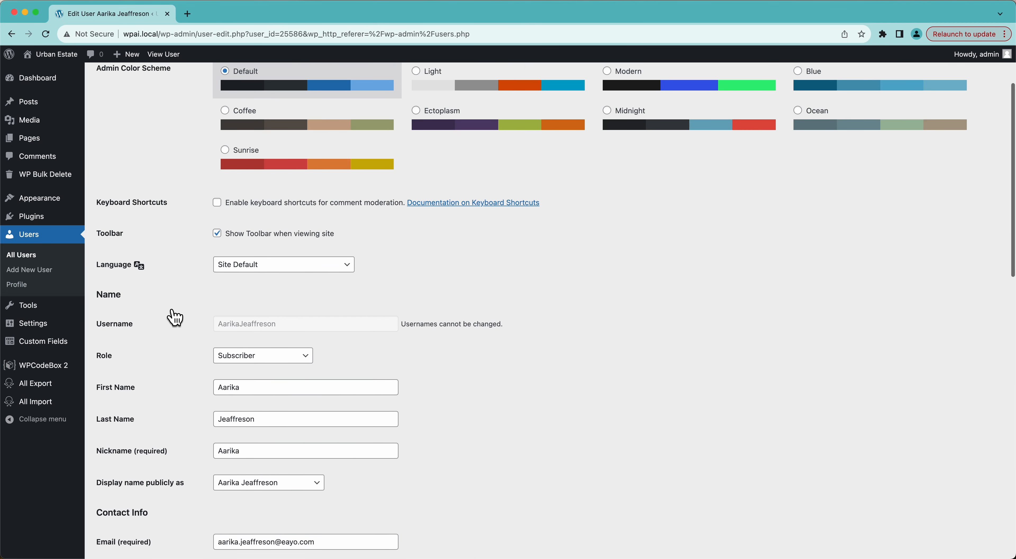
scroll(183, 364, "down", 5)
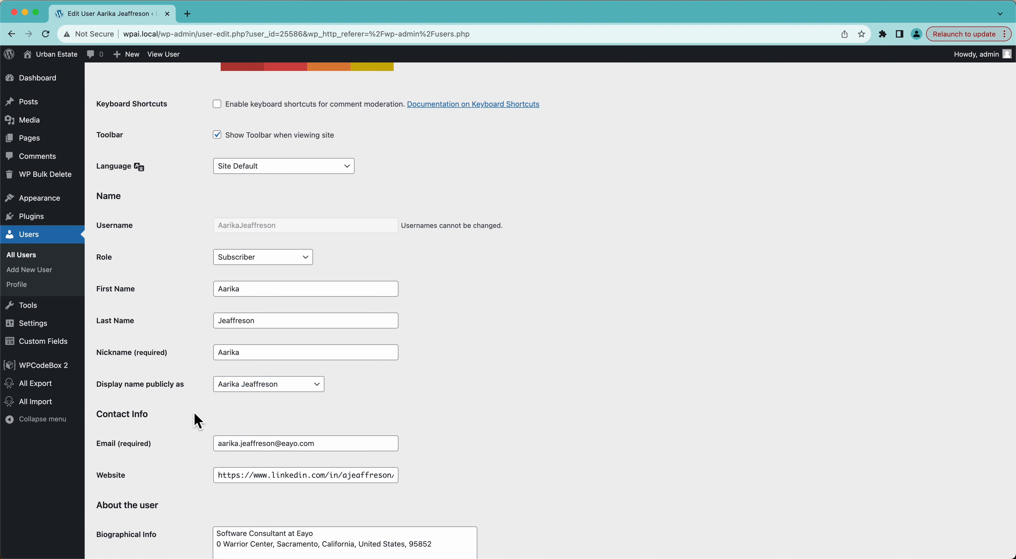
scroll(197, 418, "down", 6)
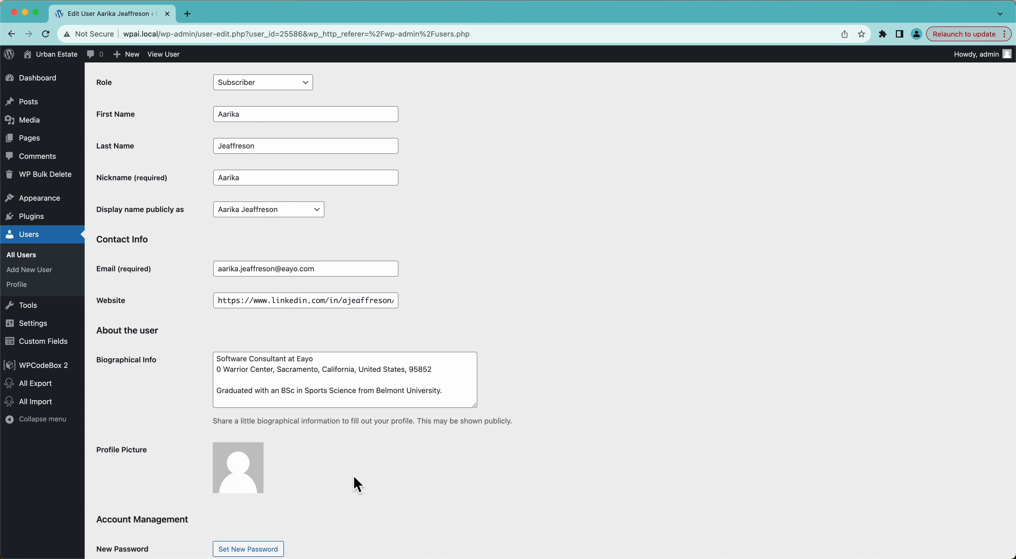
scroll(354, 483, "down", 5)
scroll(351, 480, "down", 5)
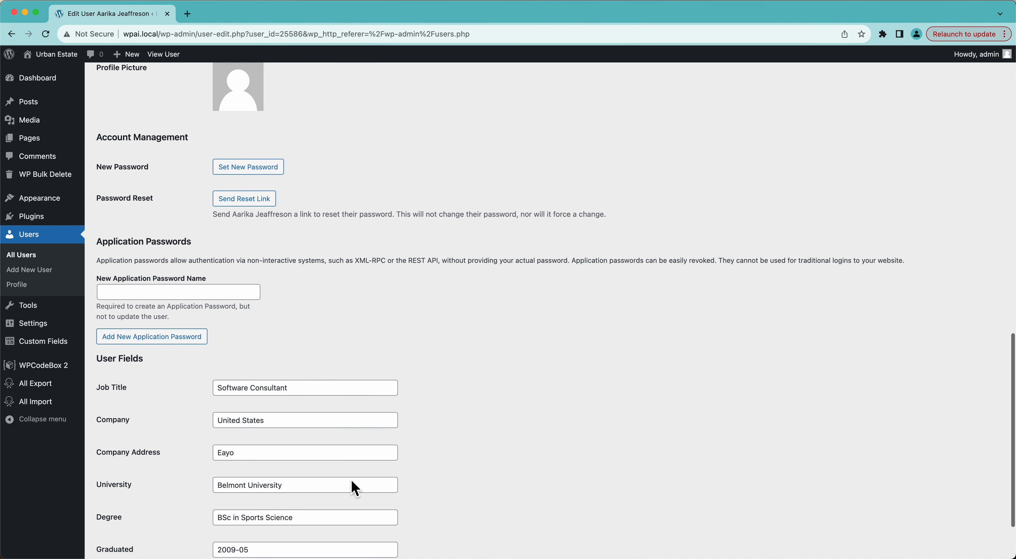